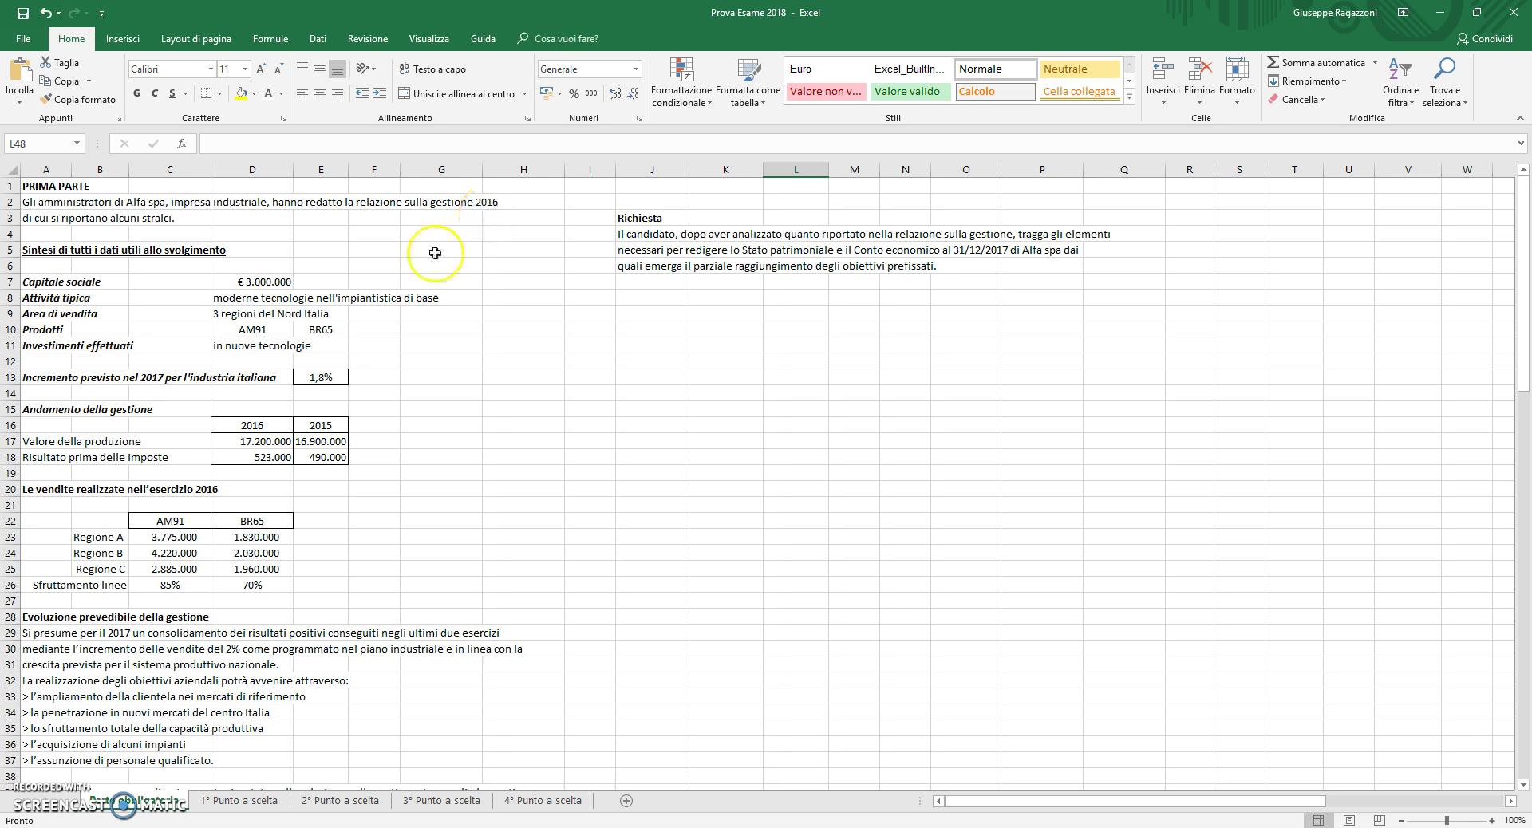
Read the exam text from the company data to the Svolgimento notes, including the sales figures, expected developments and balance sheet request.
scroll(152, 257, "down", 1)
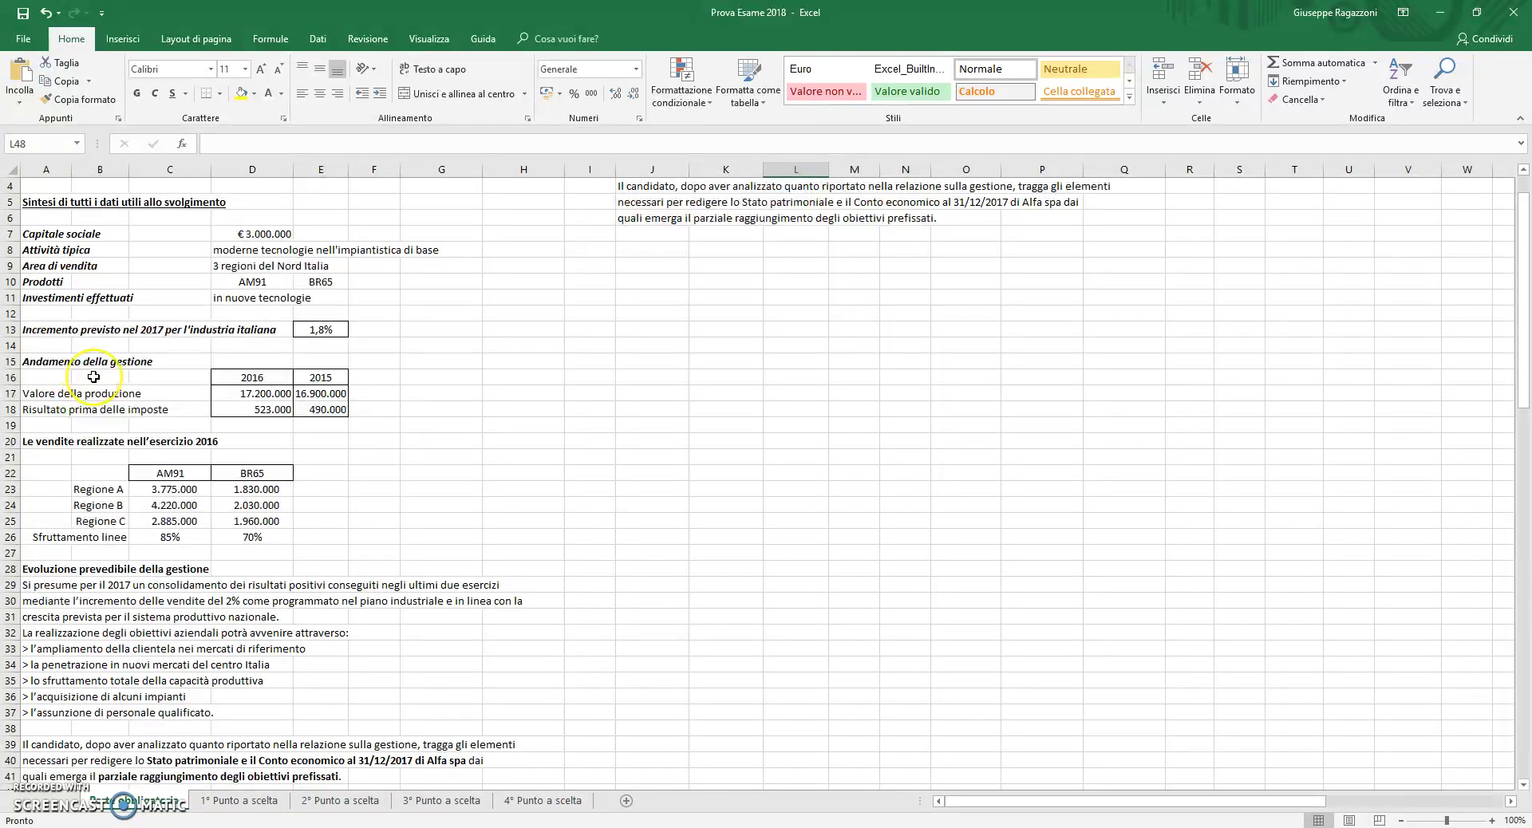
scroll(94, 377, "down", 1)
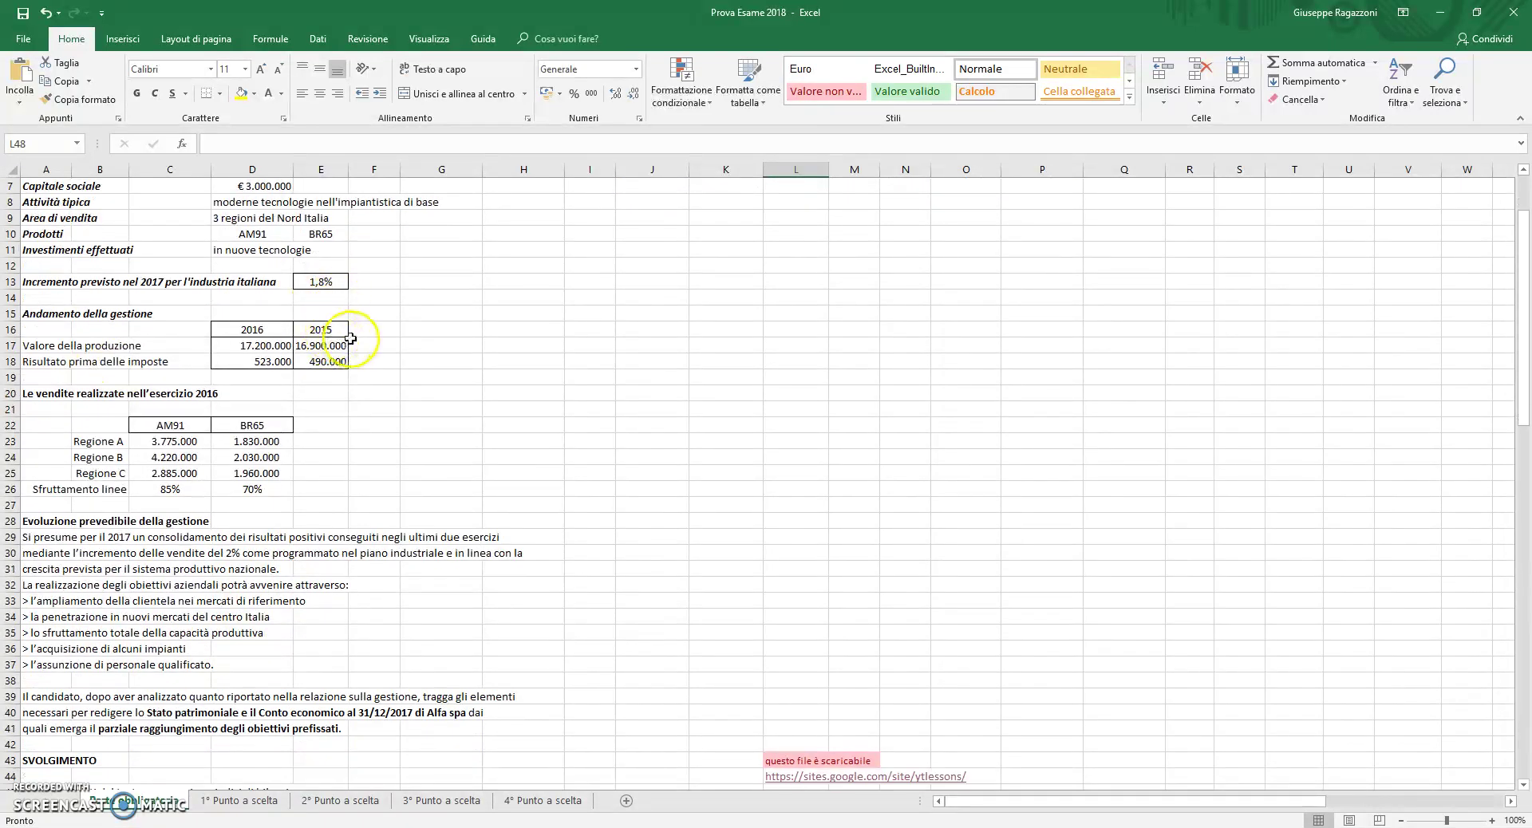
scroll(343, 327, "down", 1)
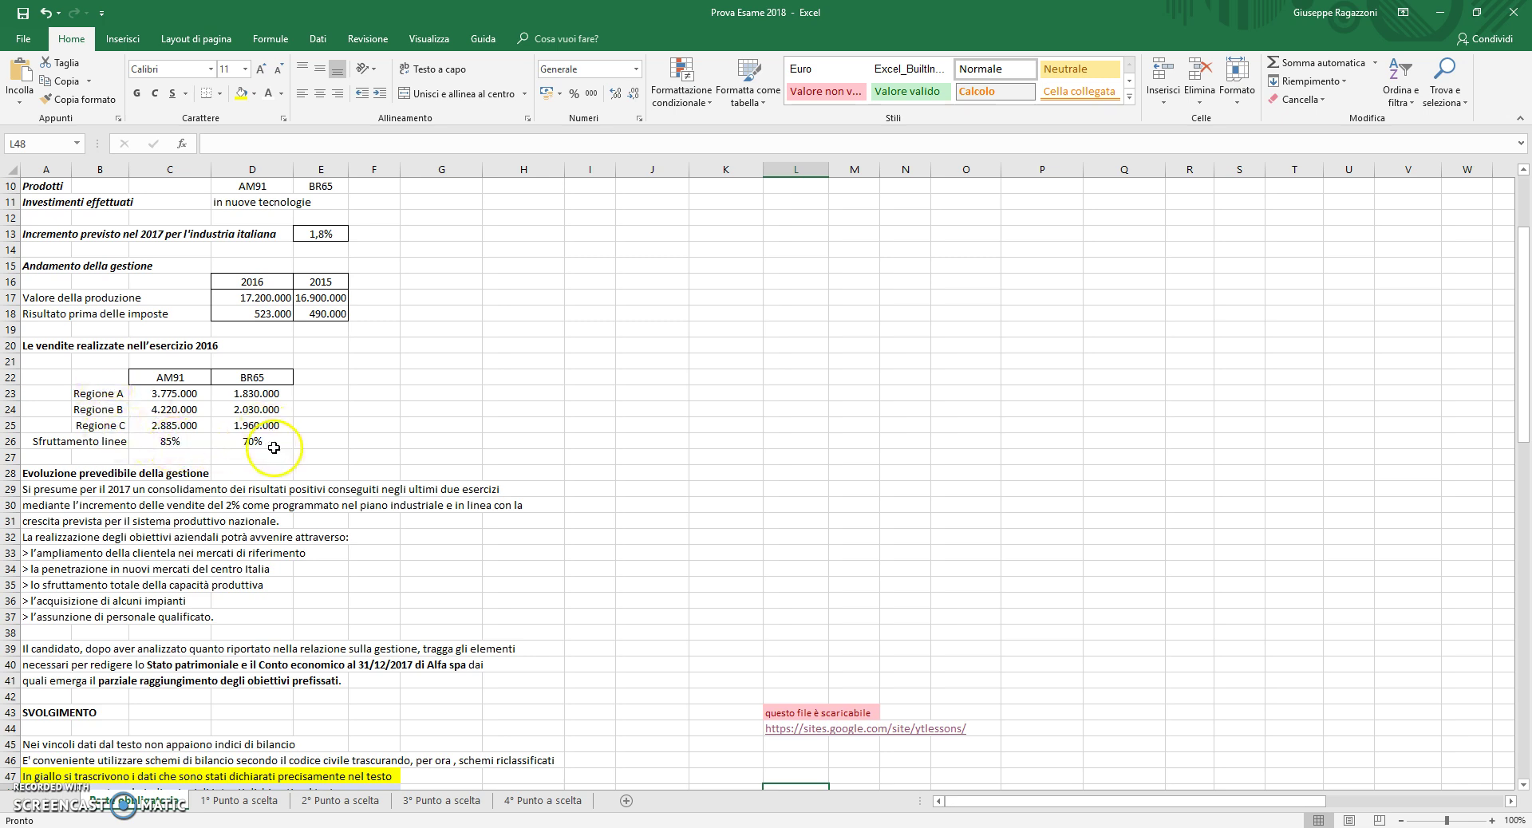
scroll(239, 423, "down", 2)
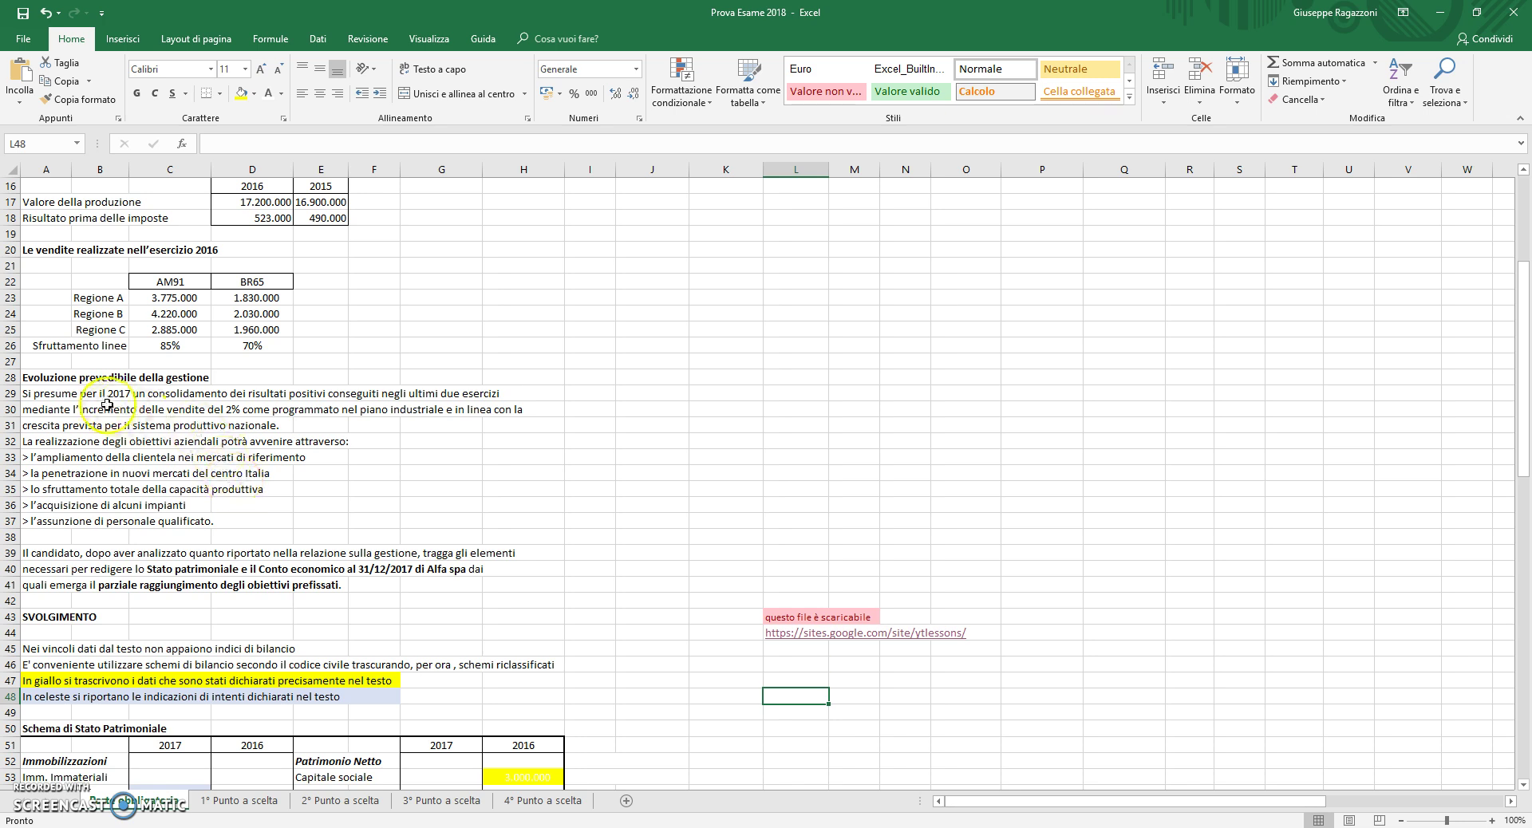
scroll(106, 404, "down", 2)
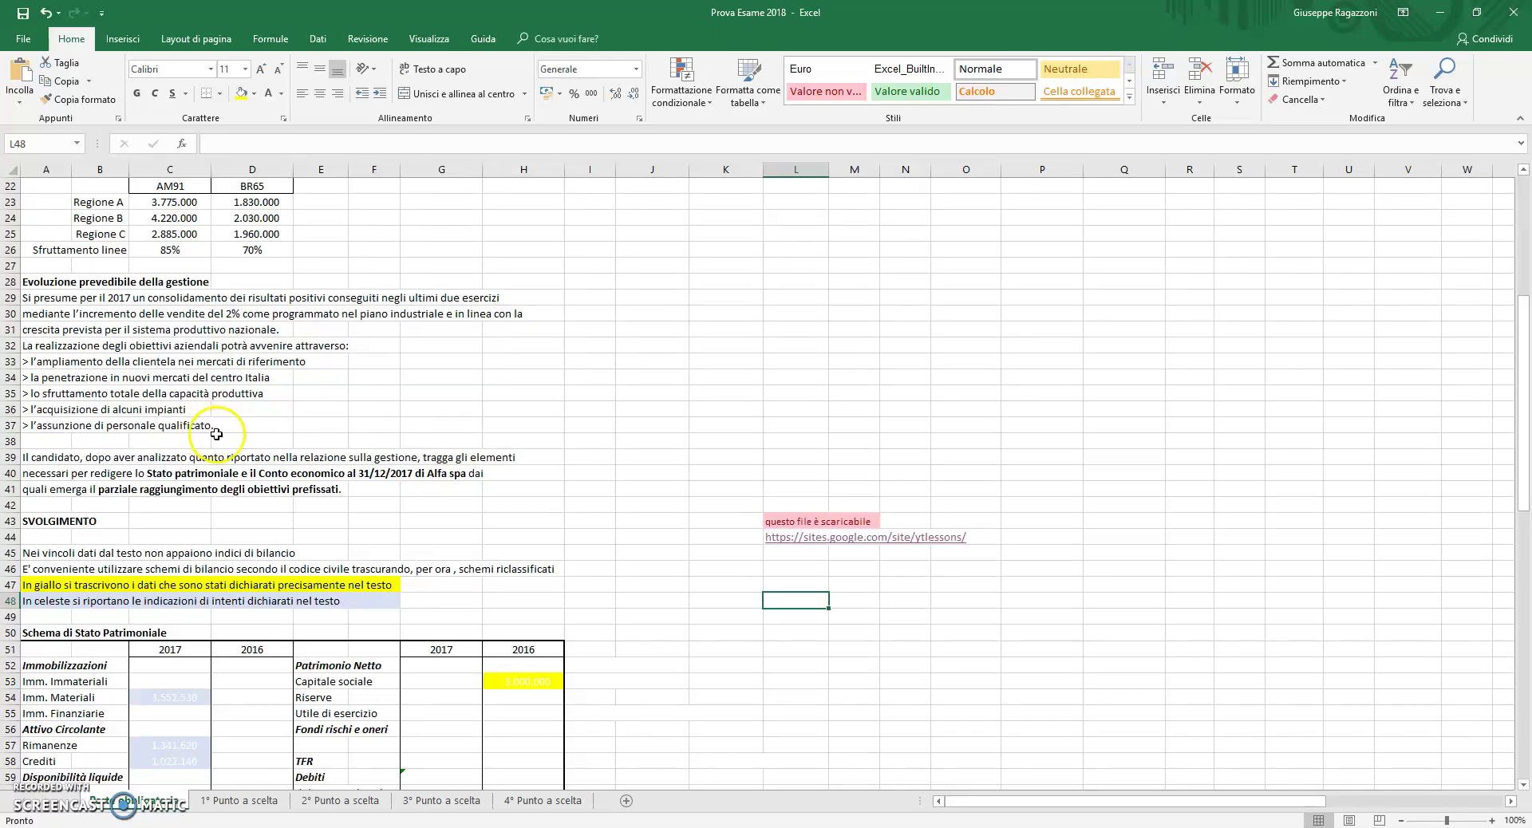
scroll(871, 359, "up", 1)
scroll(871, 358, "up", 6)
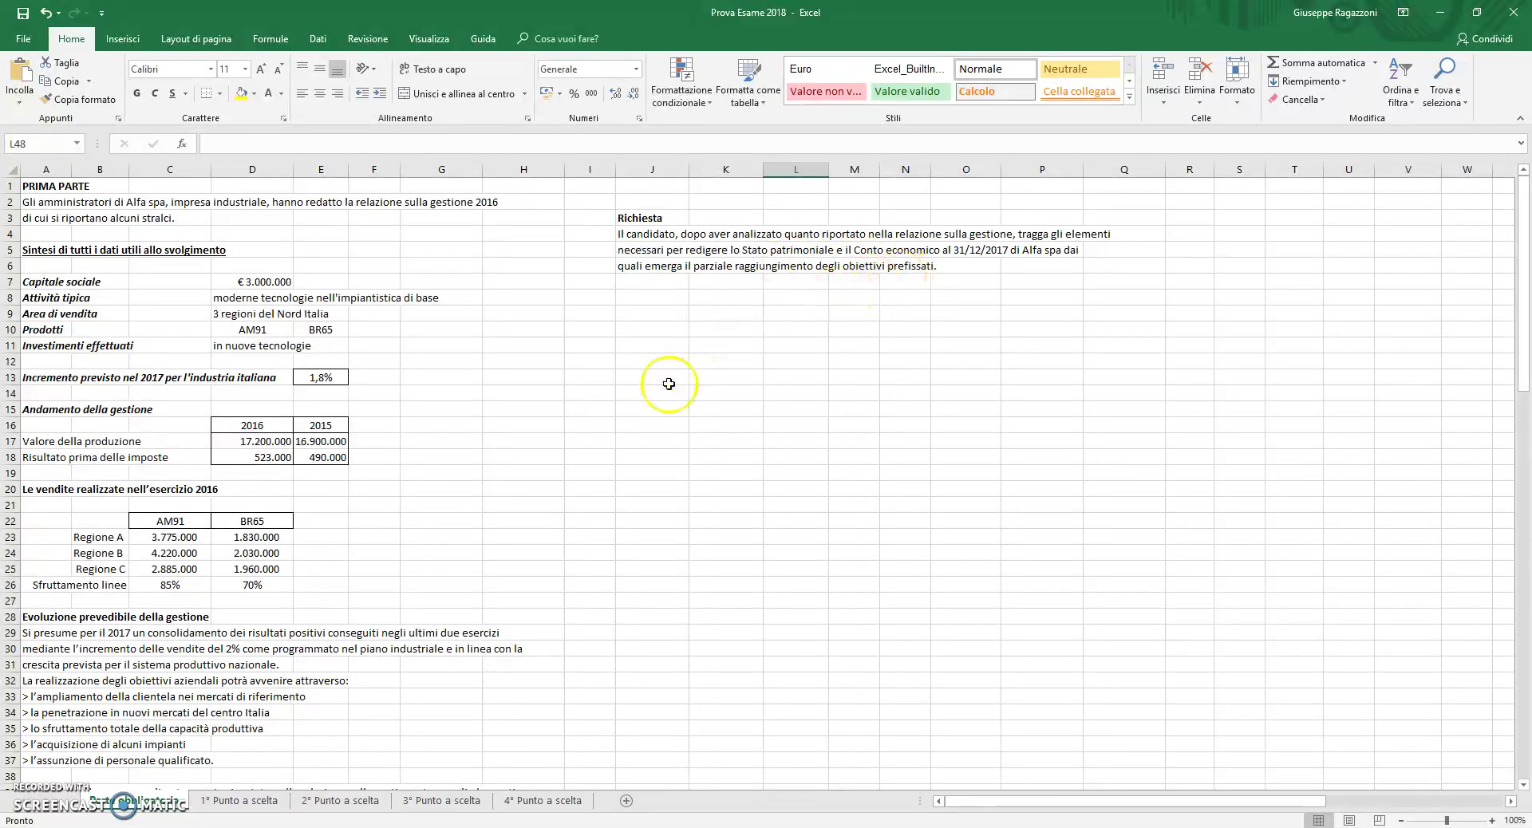
scroll(608, 435, "down", 8)
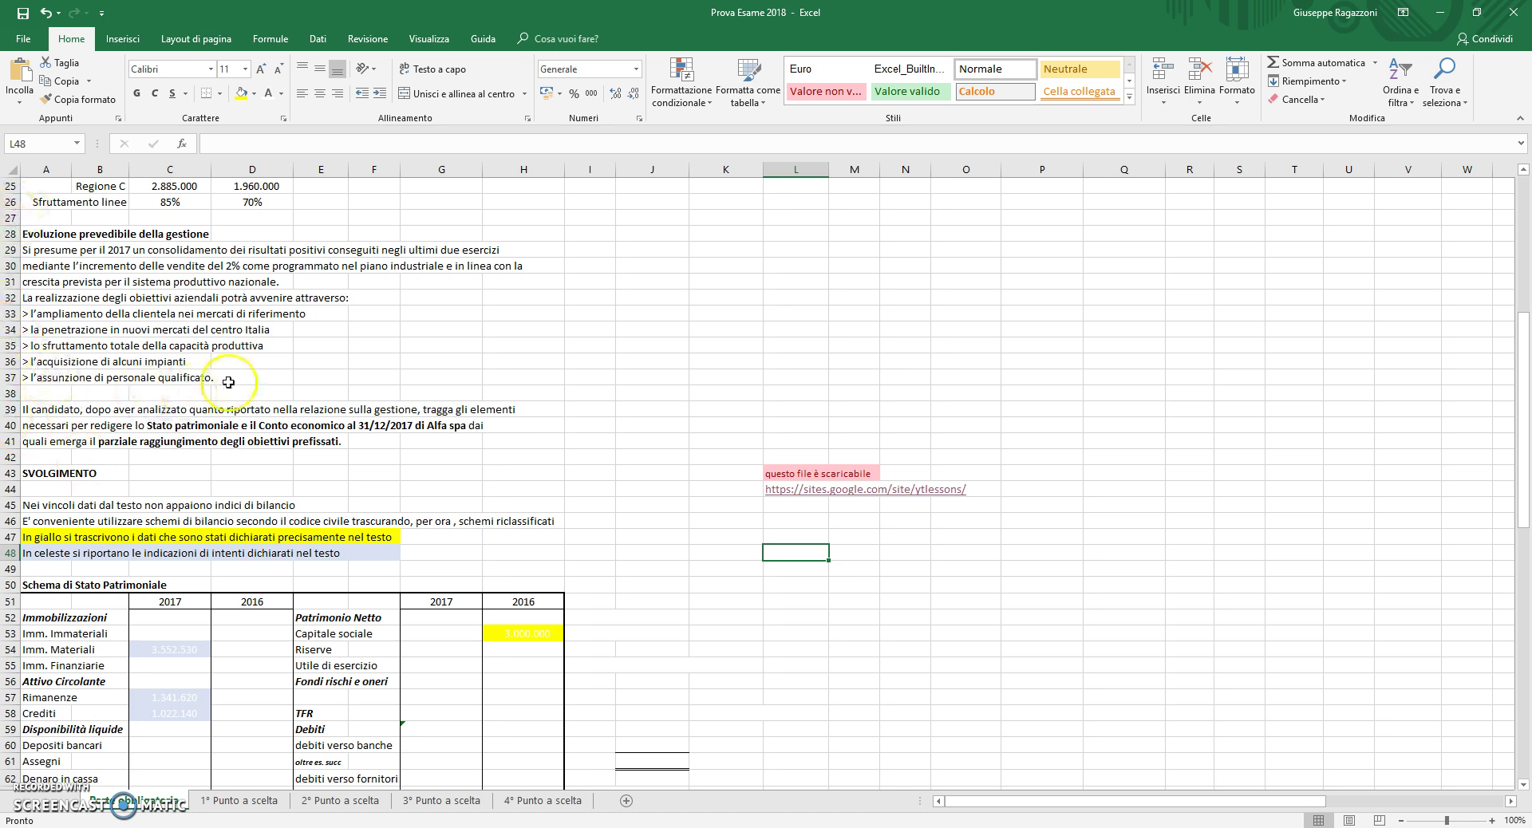
scroll(225, 482, "down", 1)
scroll(226, 481, "down", 1)
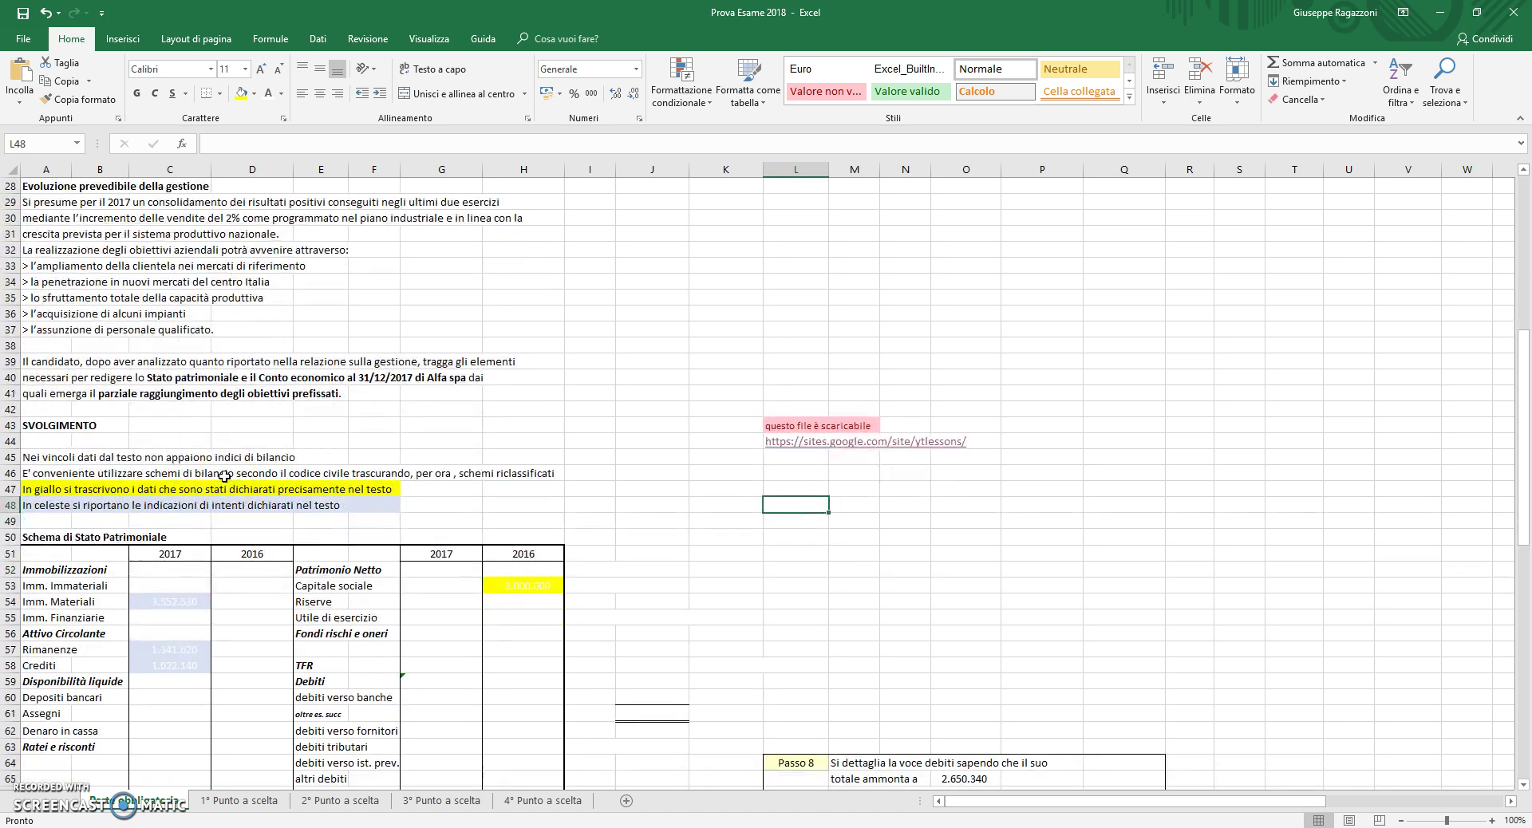
scroll(221, 464, "down", 3)
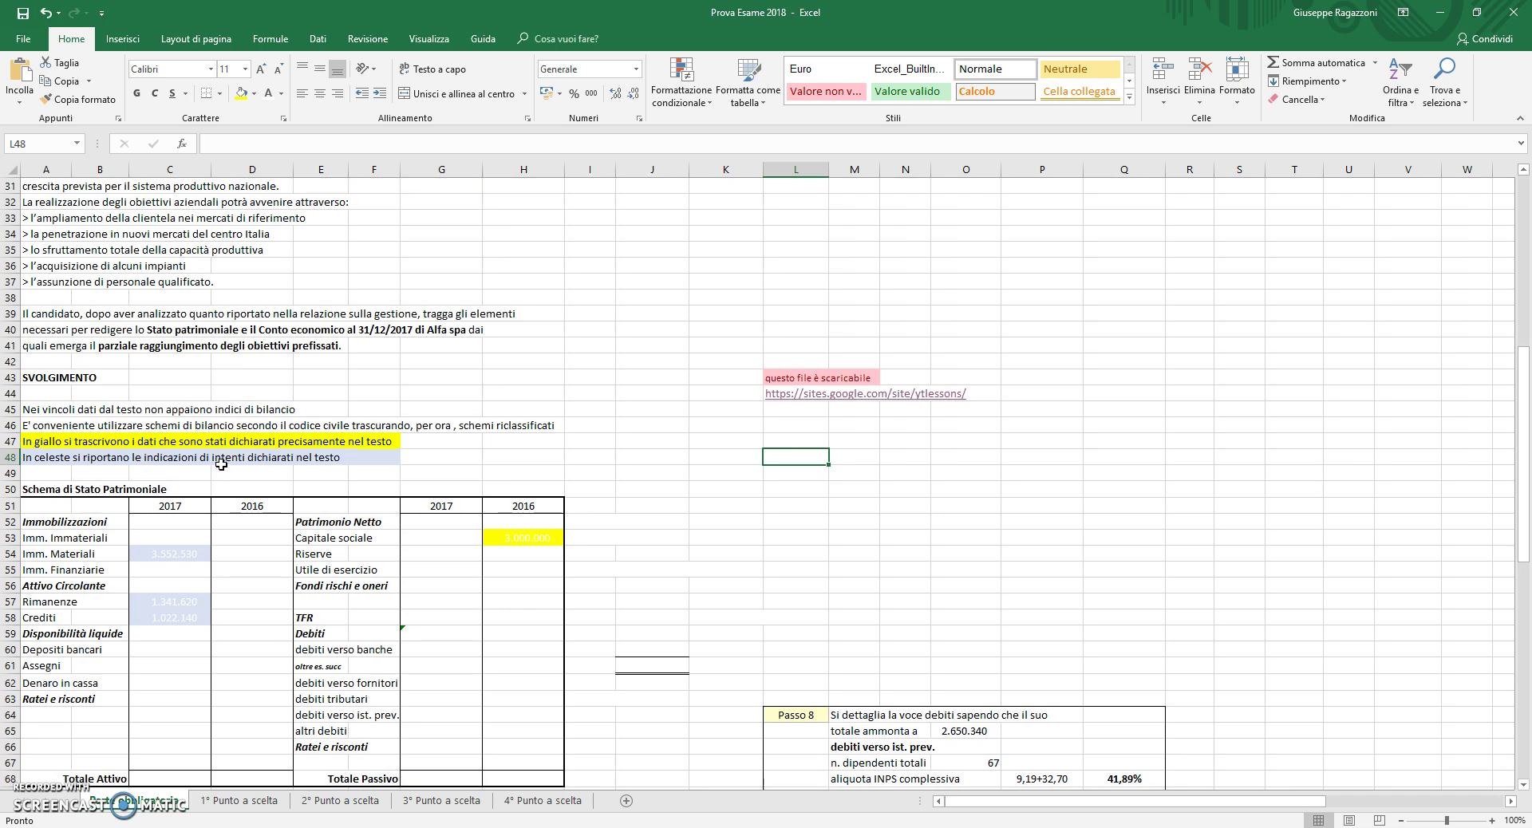
scroll(424, 348, "down", 4)
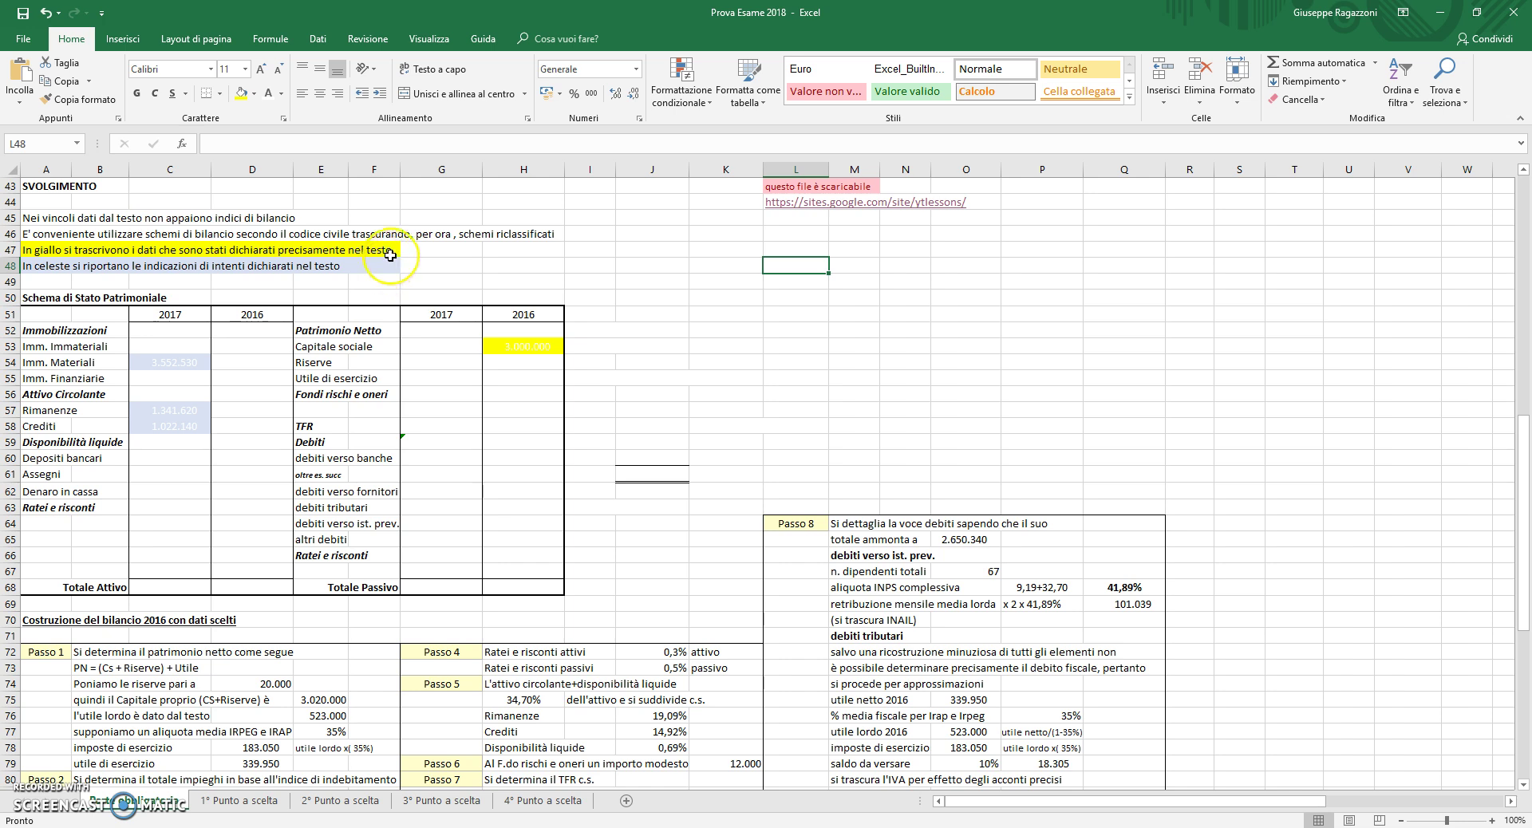
Set the font colour of the 2016 Capitale sociale amount in the Stato Patrimoniale to black.
left_click(533, 348)
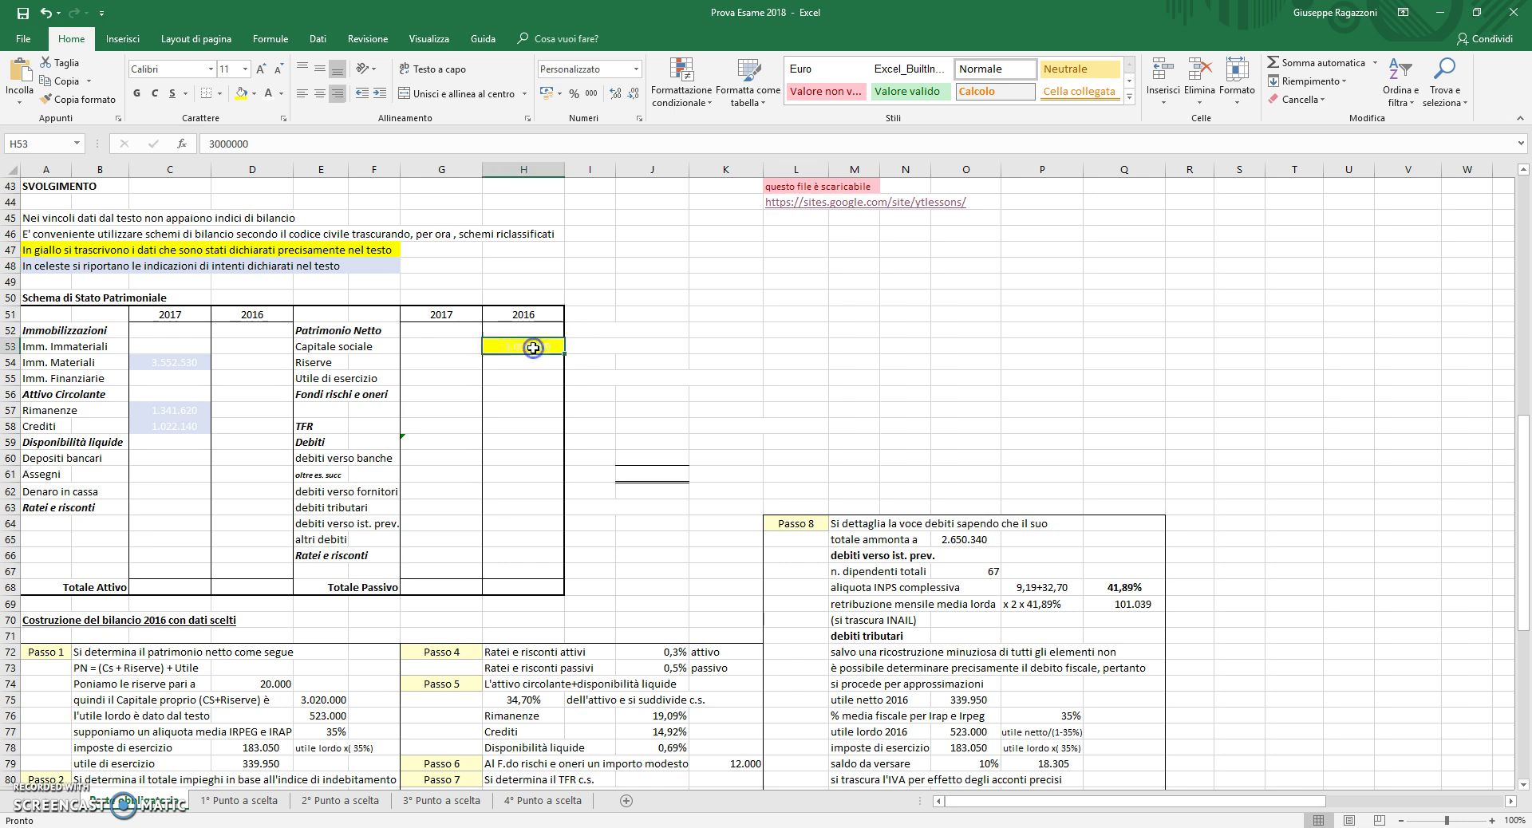
left_click(281, 101)
left_click(280, 144)
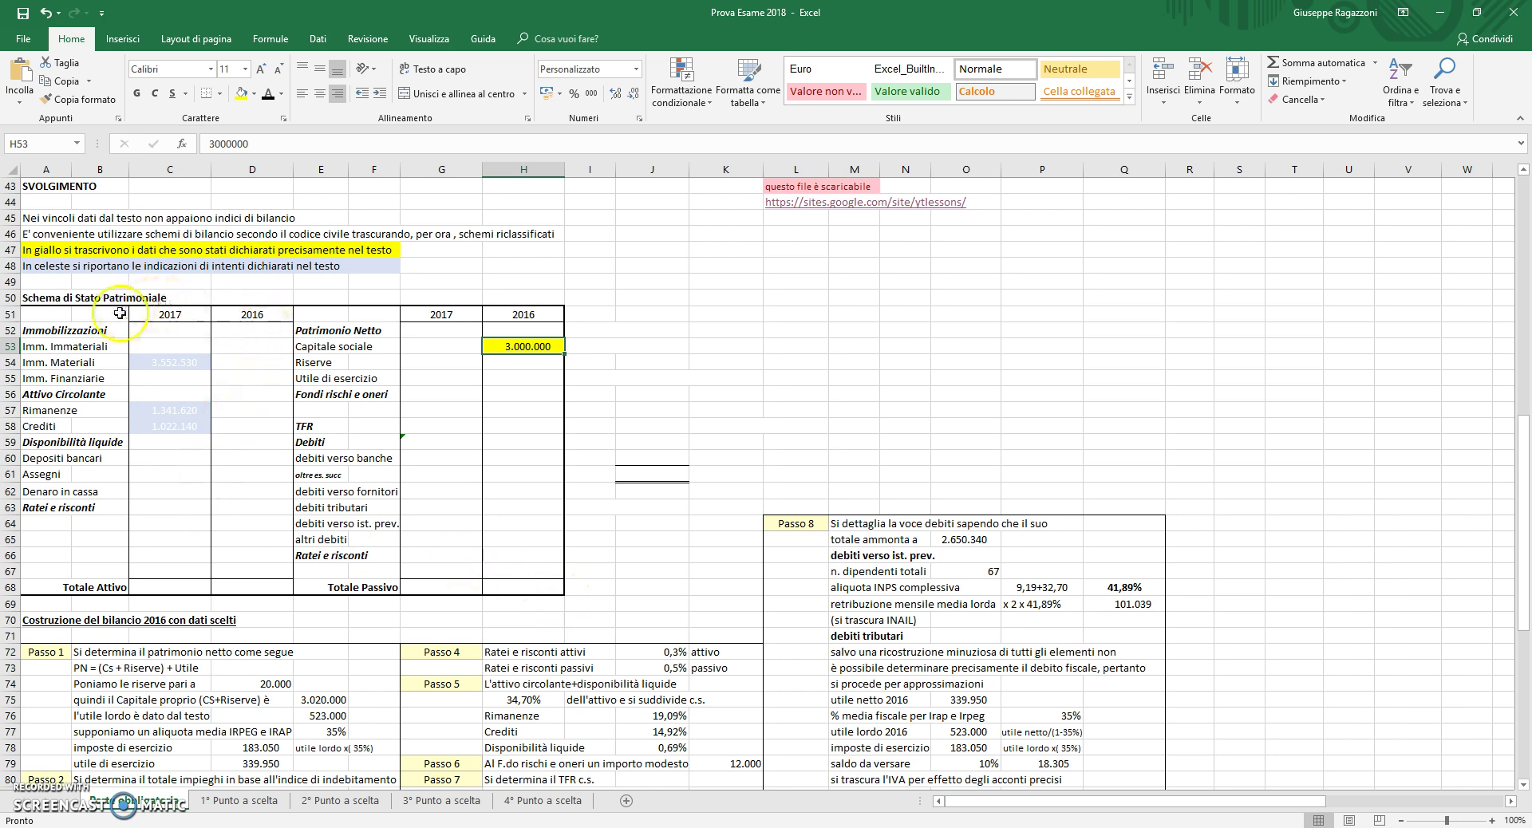
Examine the Passo 1 calculations of reserves, Capitale proprio and 2016 profit, including the formula for imposte di esercizio.
scroll(603, 300, "down", 2)
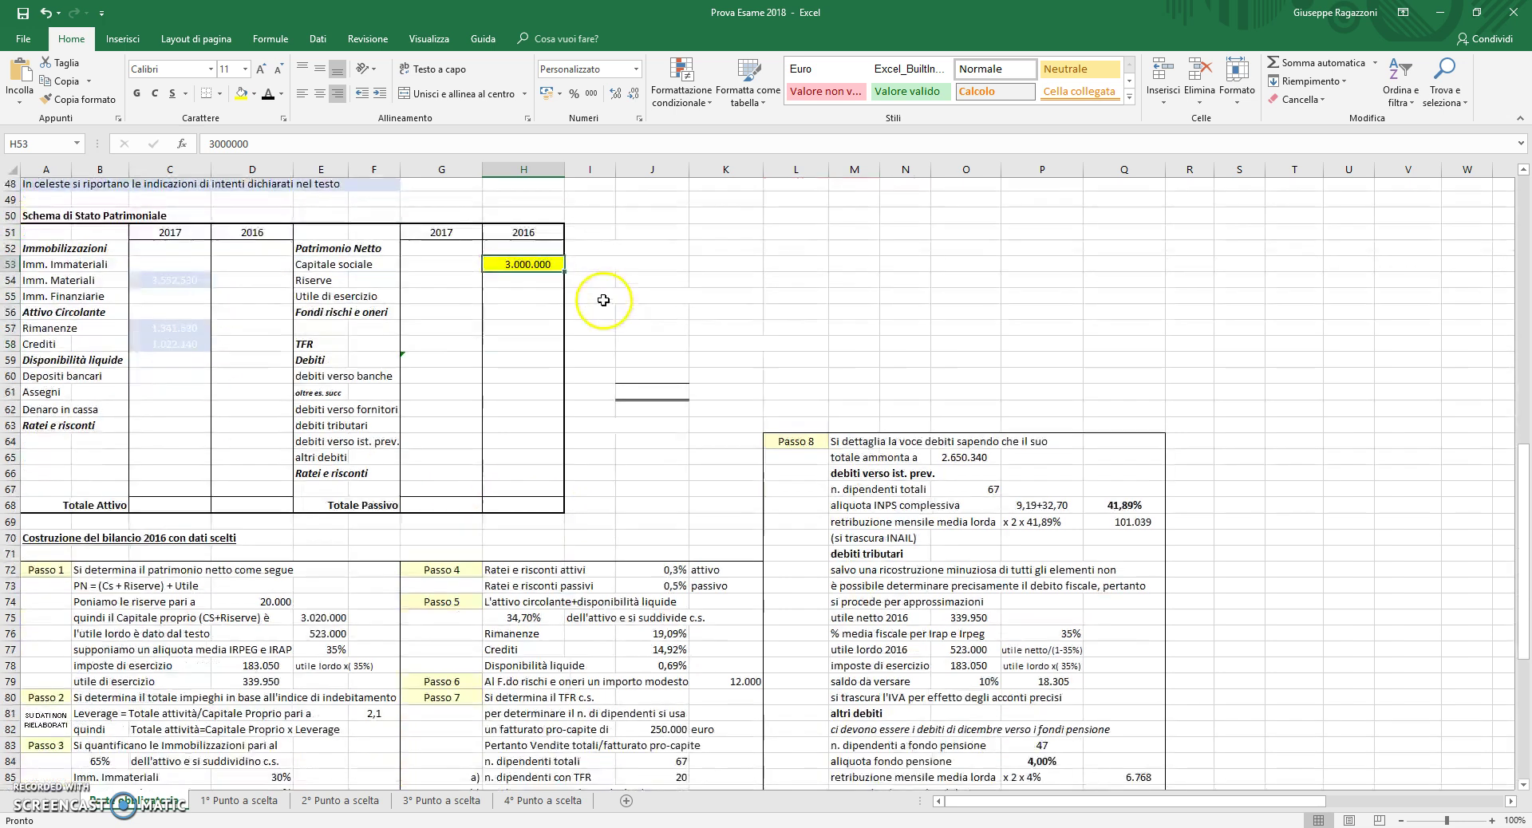
scroll(603, 300, "down", 1)
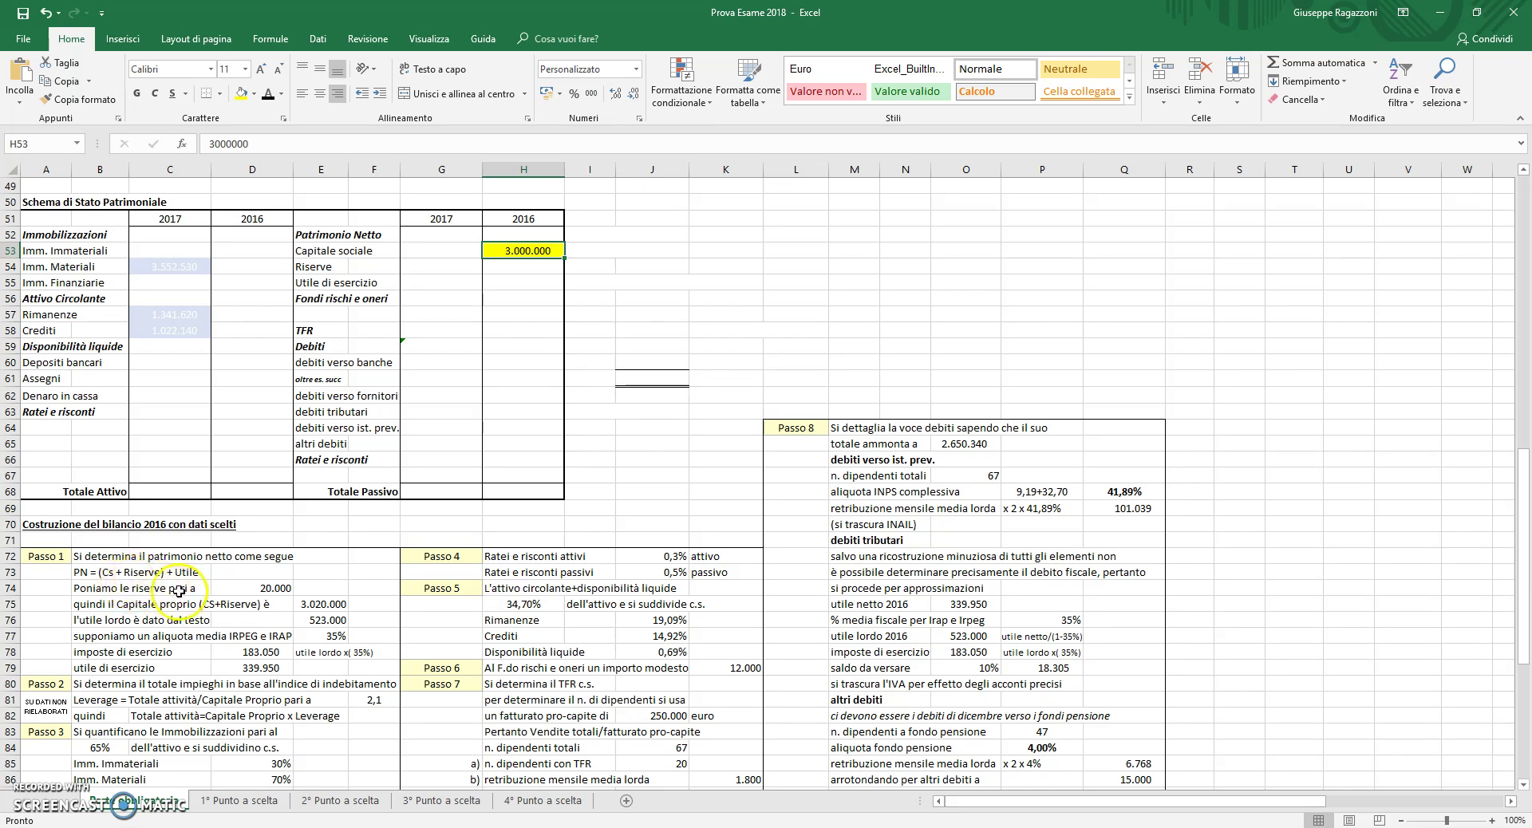
left_click(252, 590)
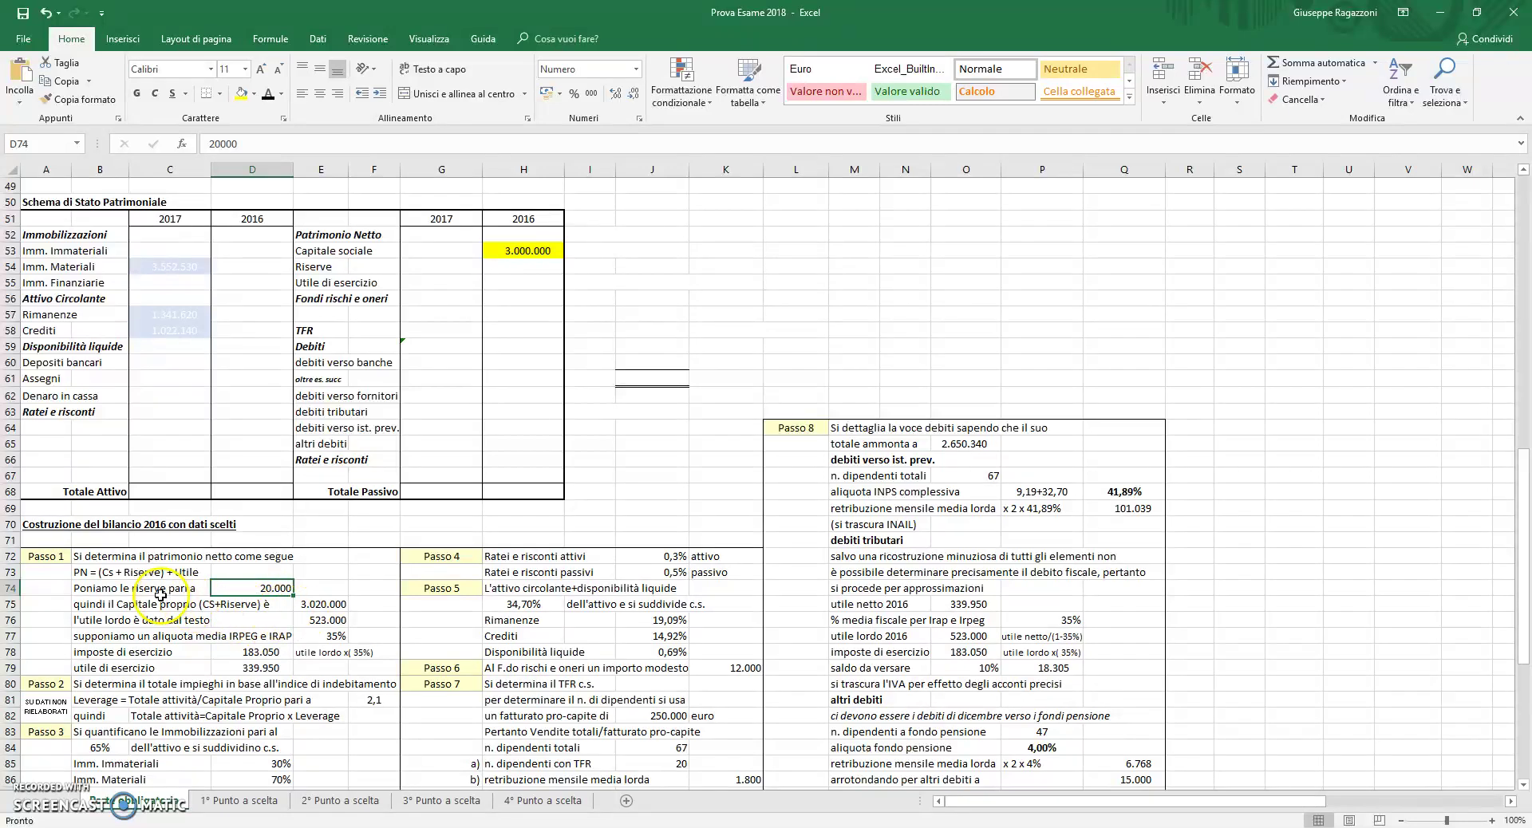
left_click(316, 604)
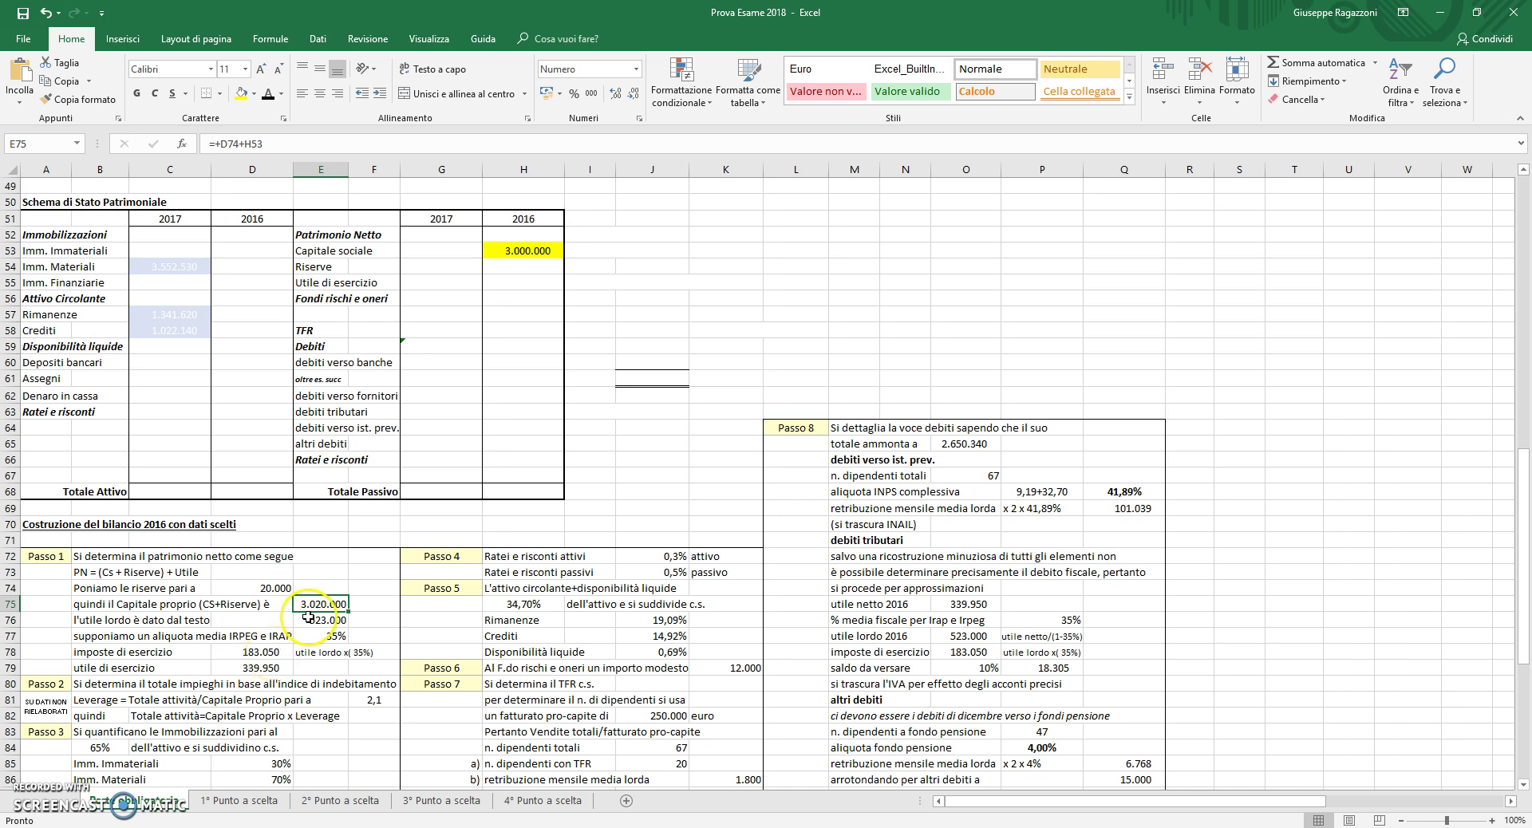
left_click(273, 652)
double_click(283, 656)
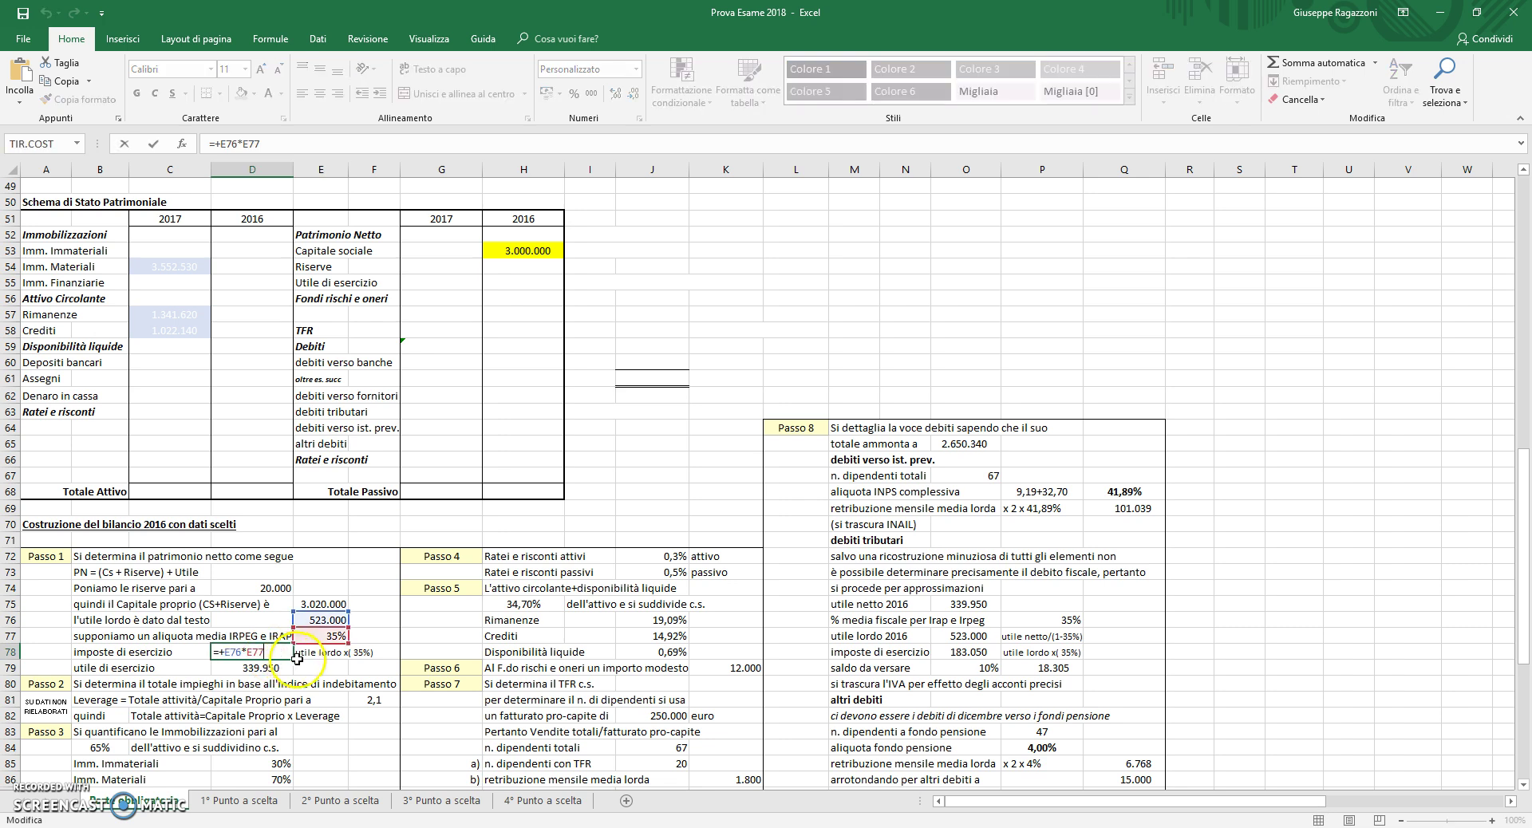
key("Return")
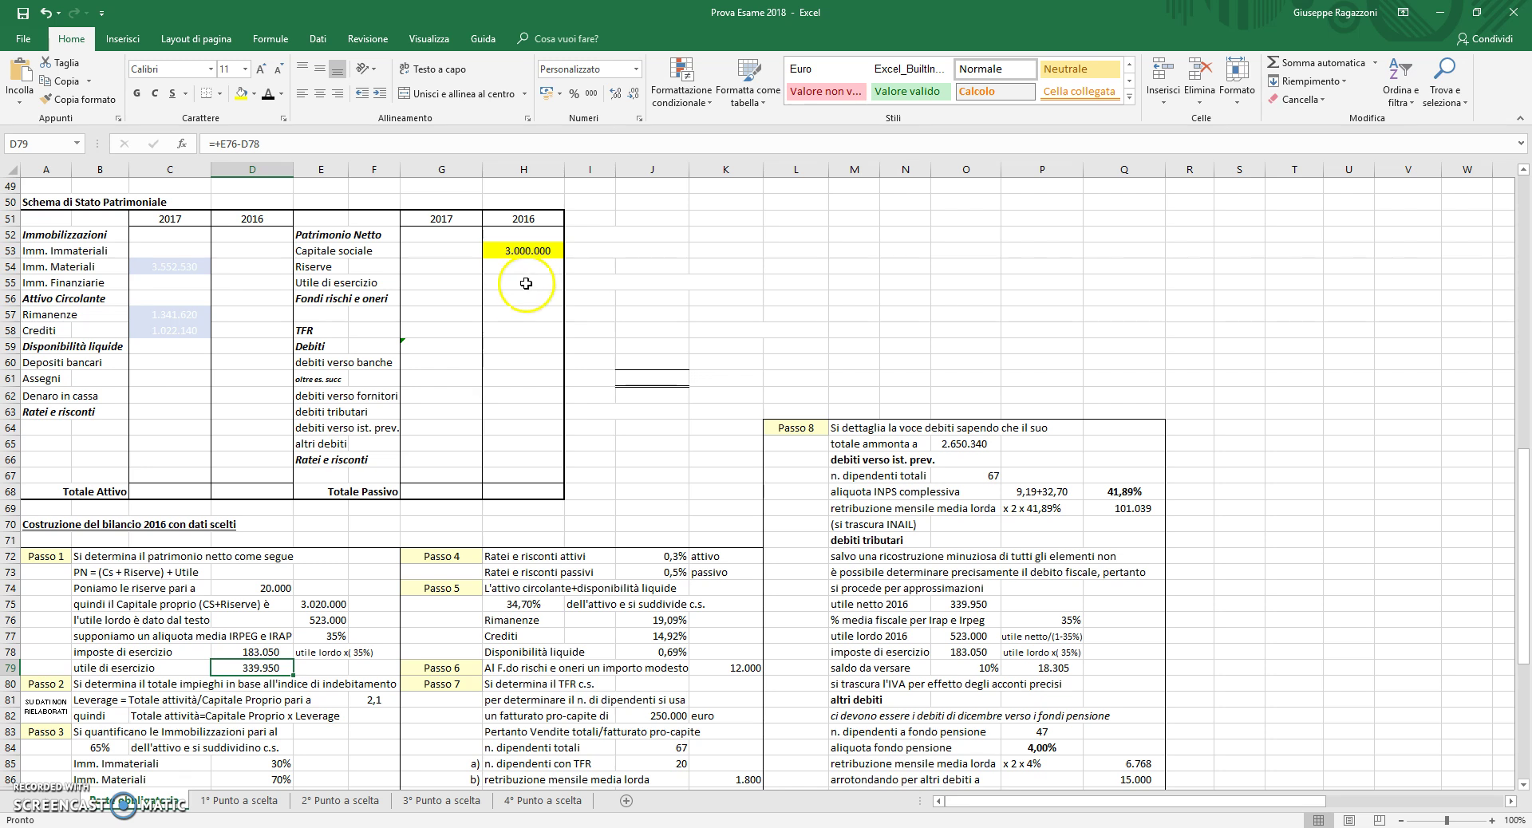
Apply the black font colour to the 2016 Riserve, Utile di esercizio and Patrimonio Netto amounts.
left_click_drag(522, 265, 522, 278)
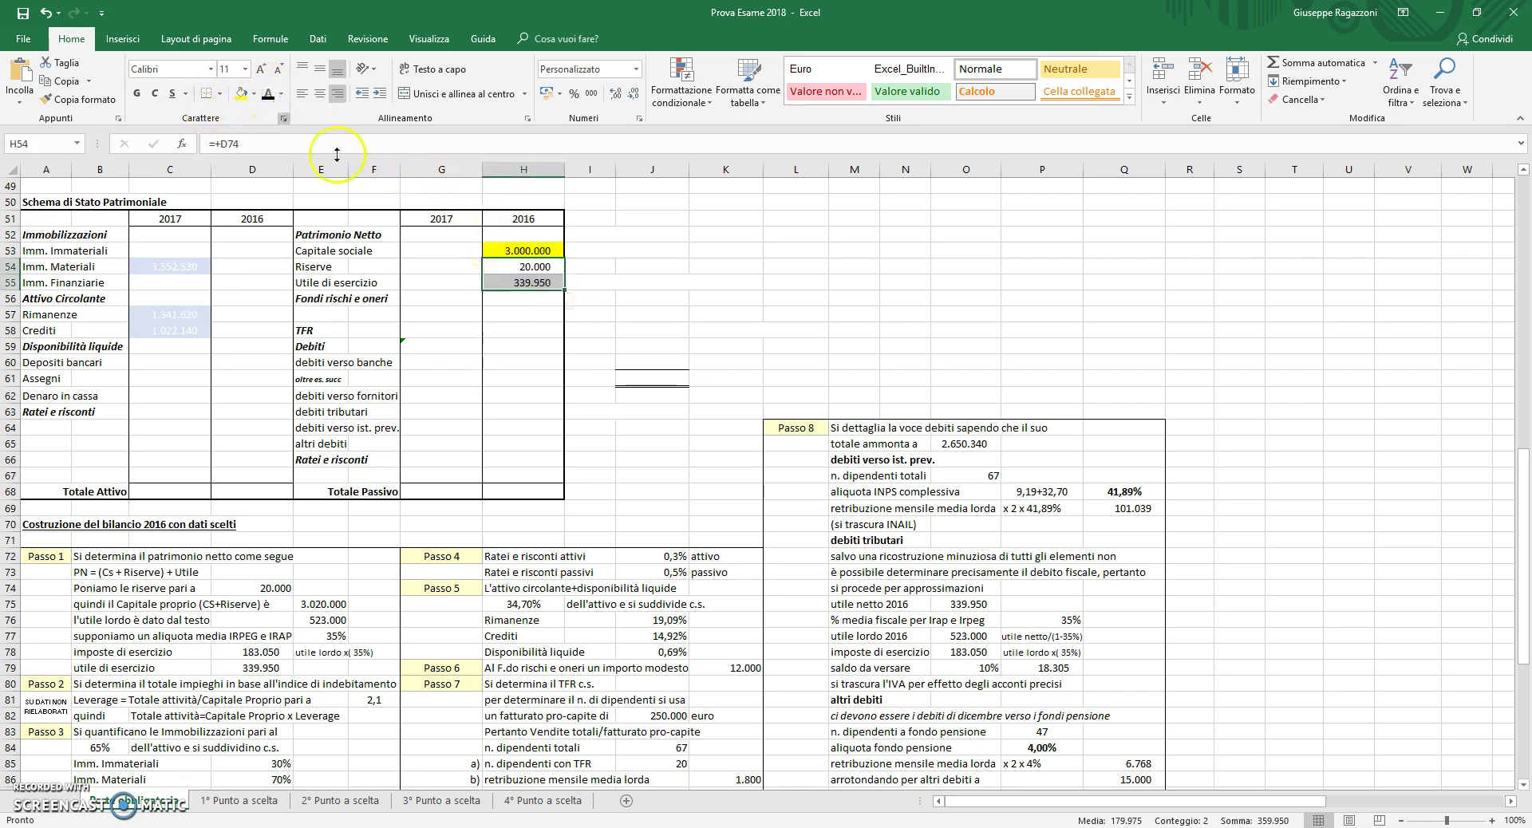
left_click(515, 236)
left_click(267, 95)
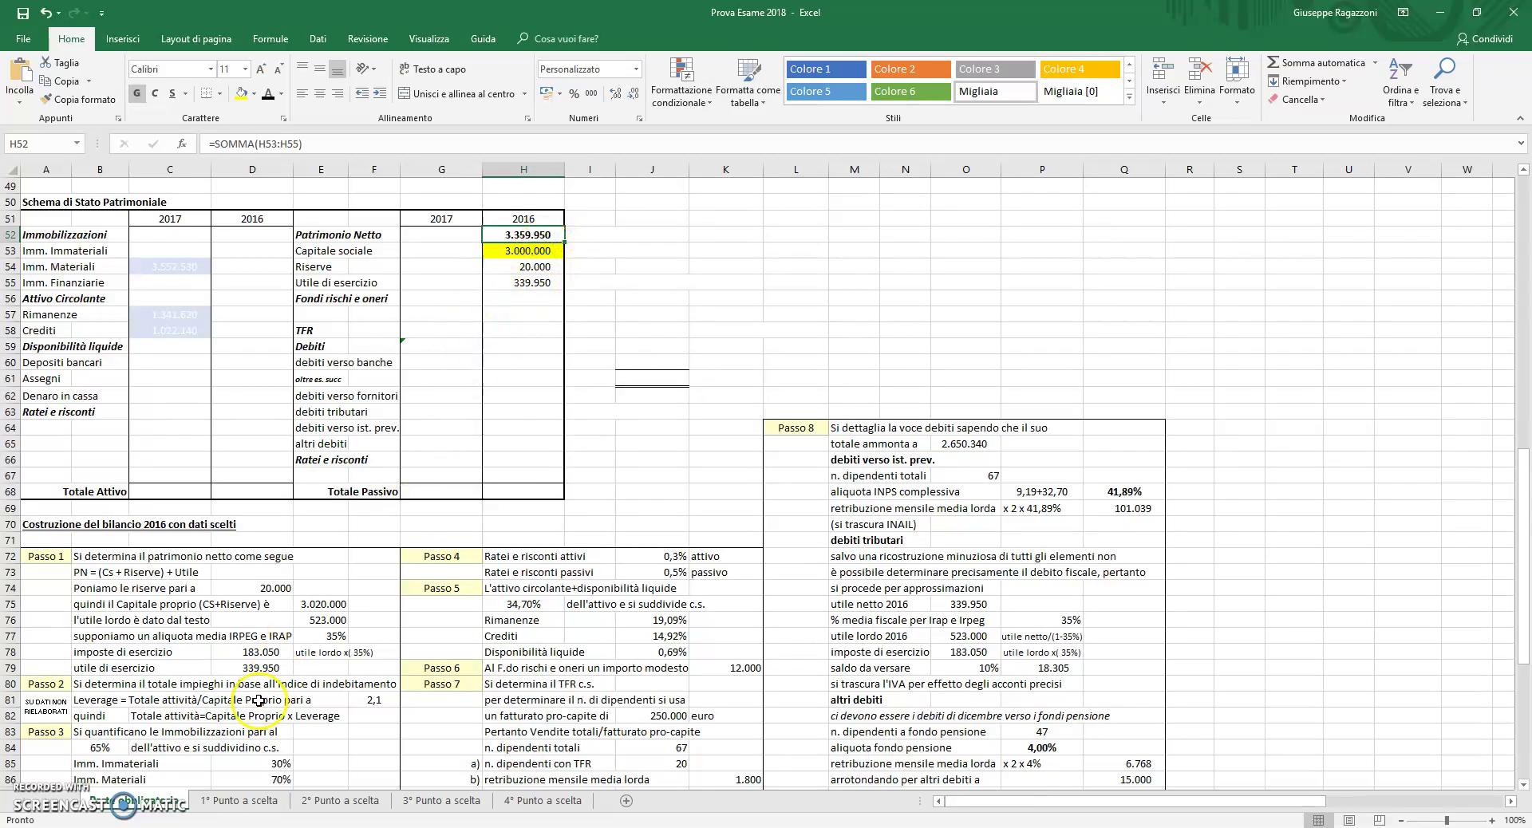
Review the Passo 2 leverage calculation and turn the 2016 Totale Attivo and Totale Passivo amounts black.
scroll(311, 686, "down", 3)
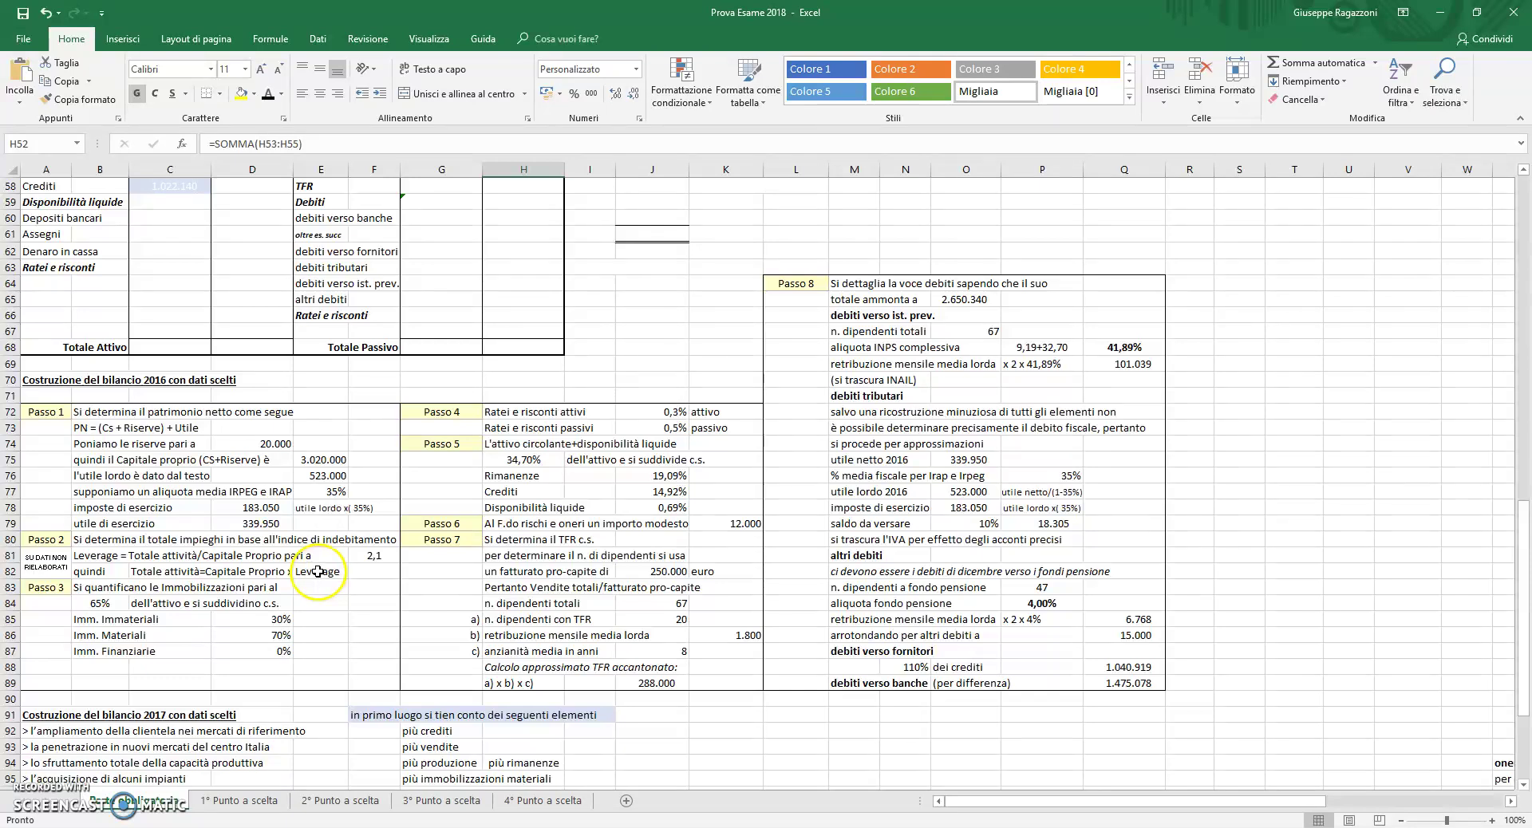
scroll(439, 411, "up", 3)
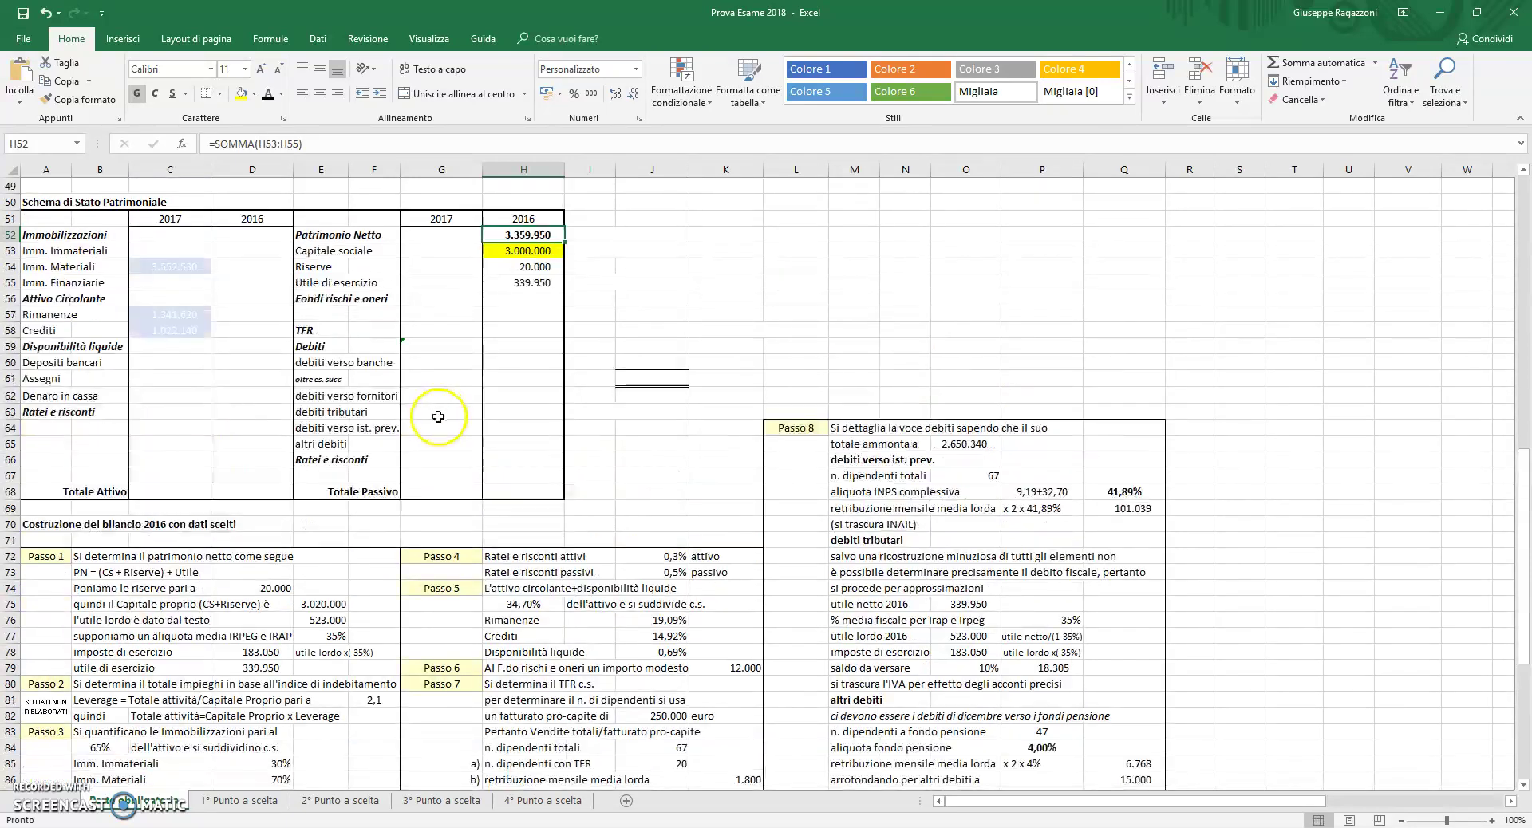
left_click(270, 490)
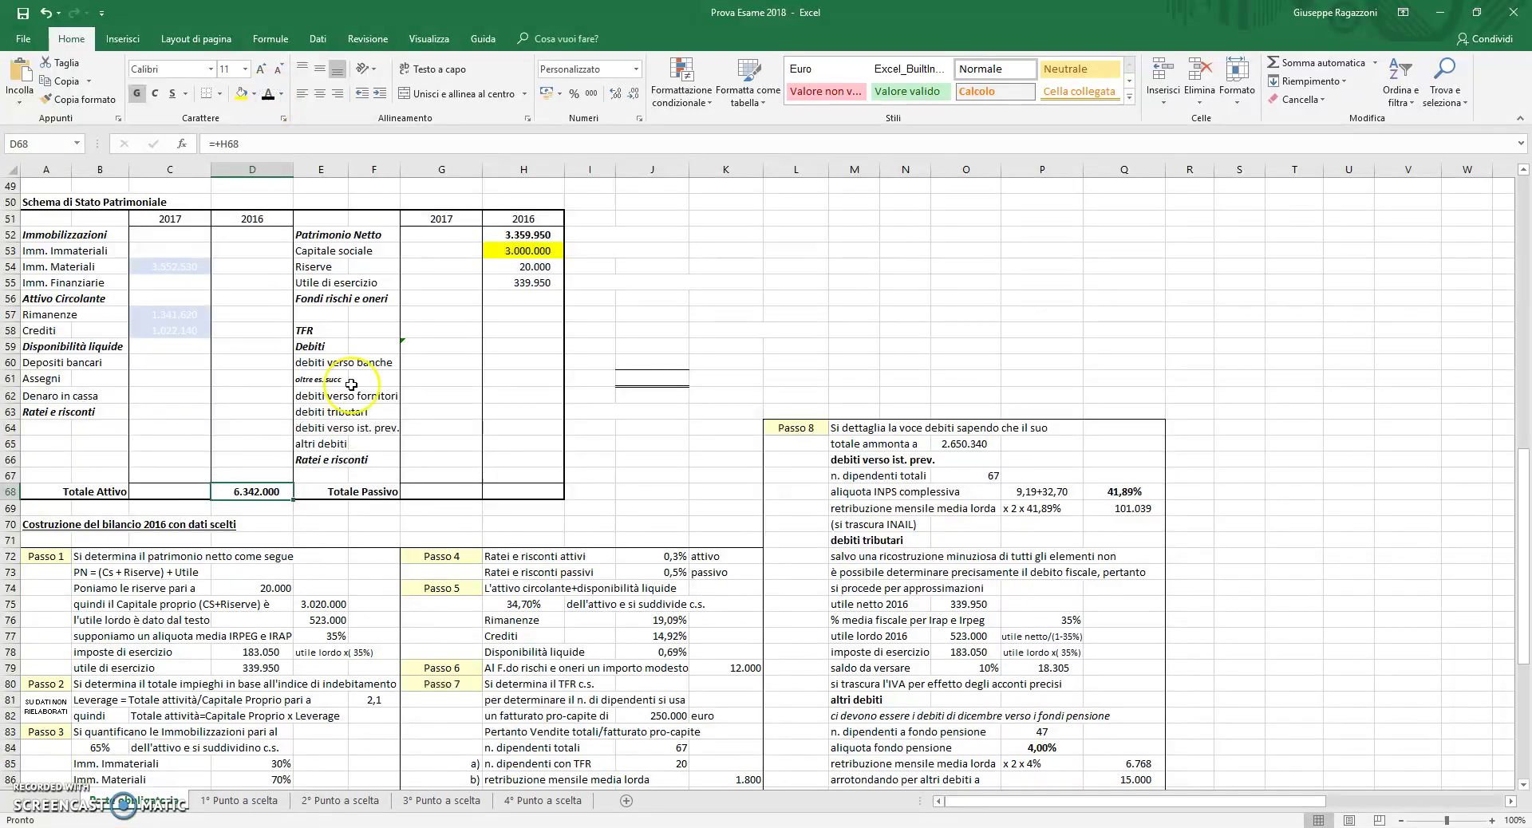
left_click(509, 492)
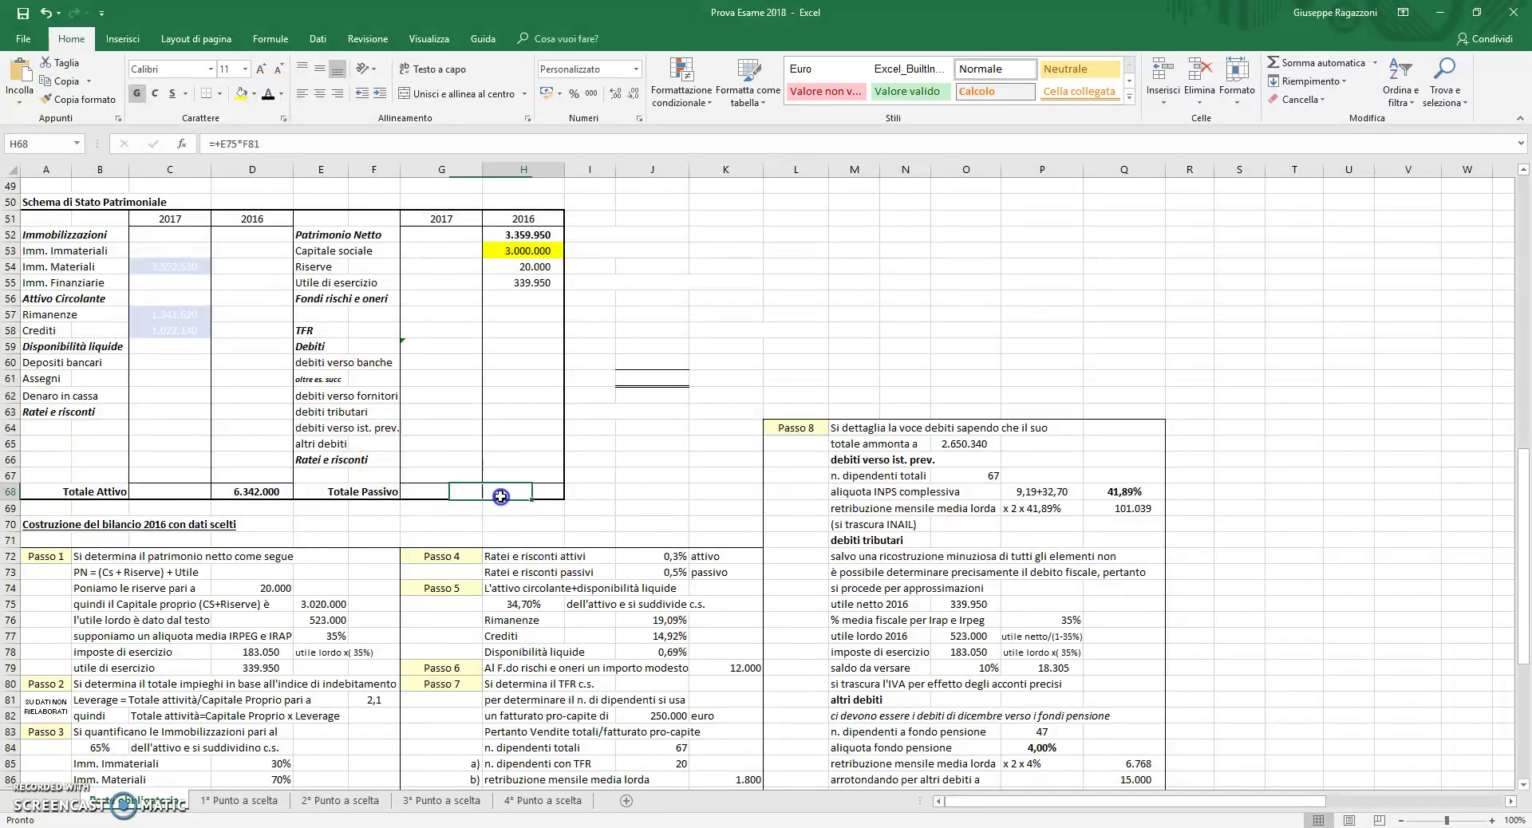
left_click(257, 99)
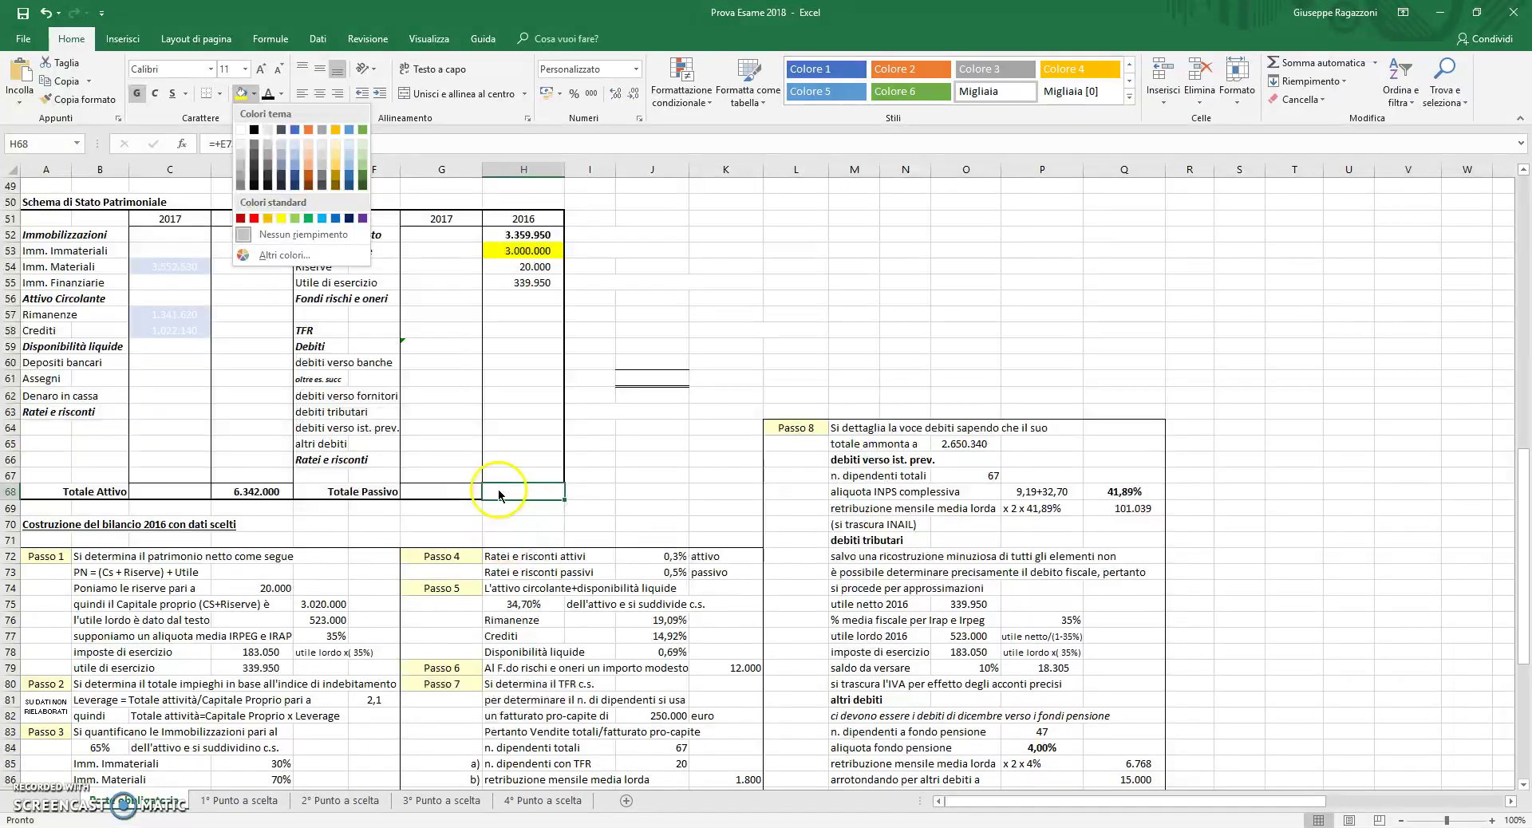
left_click(321, 271)
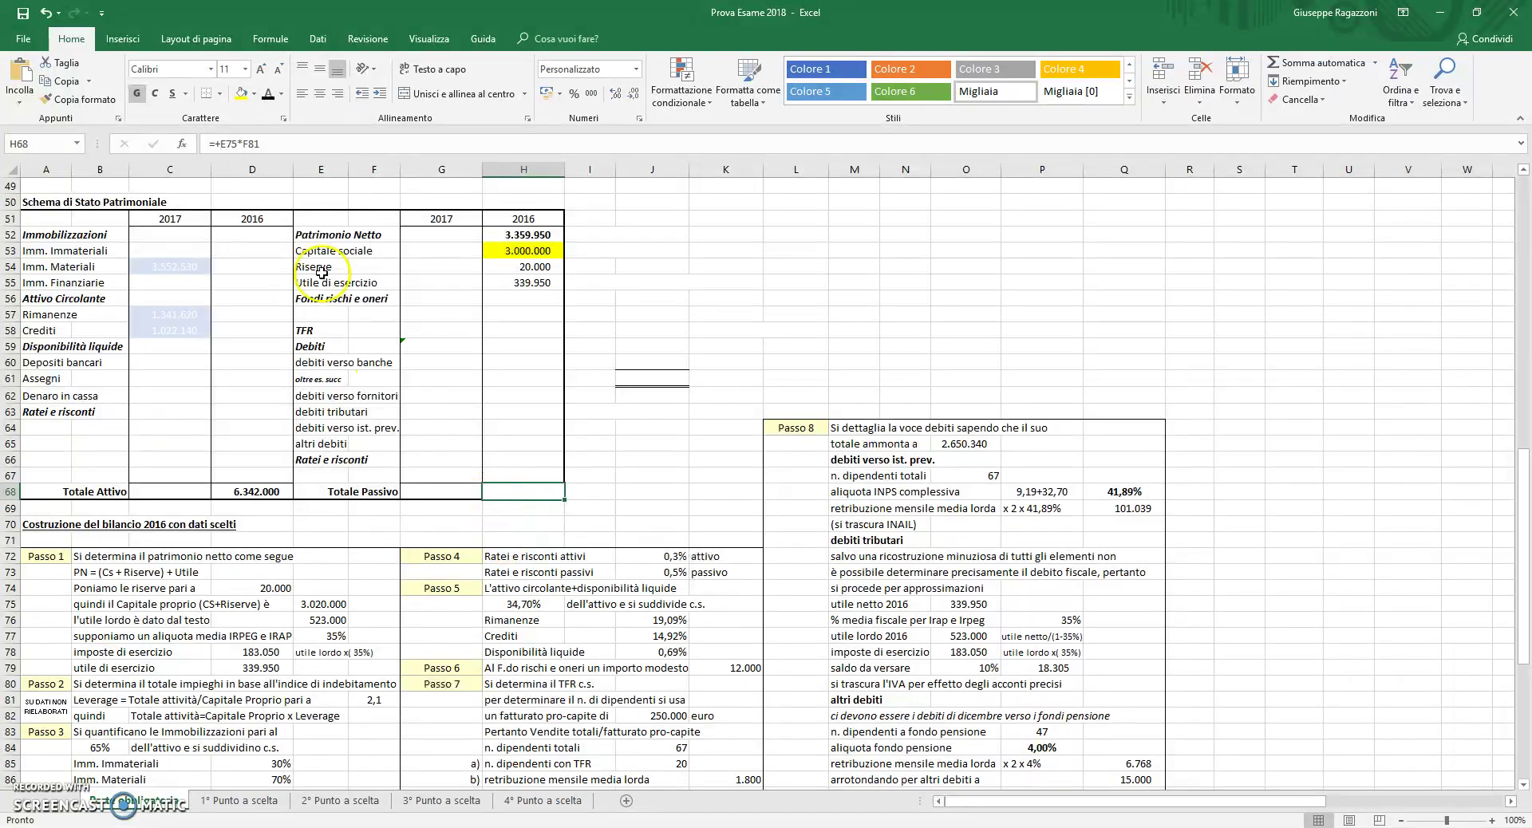
left_click(268, 94)
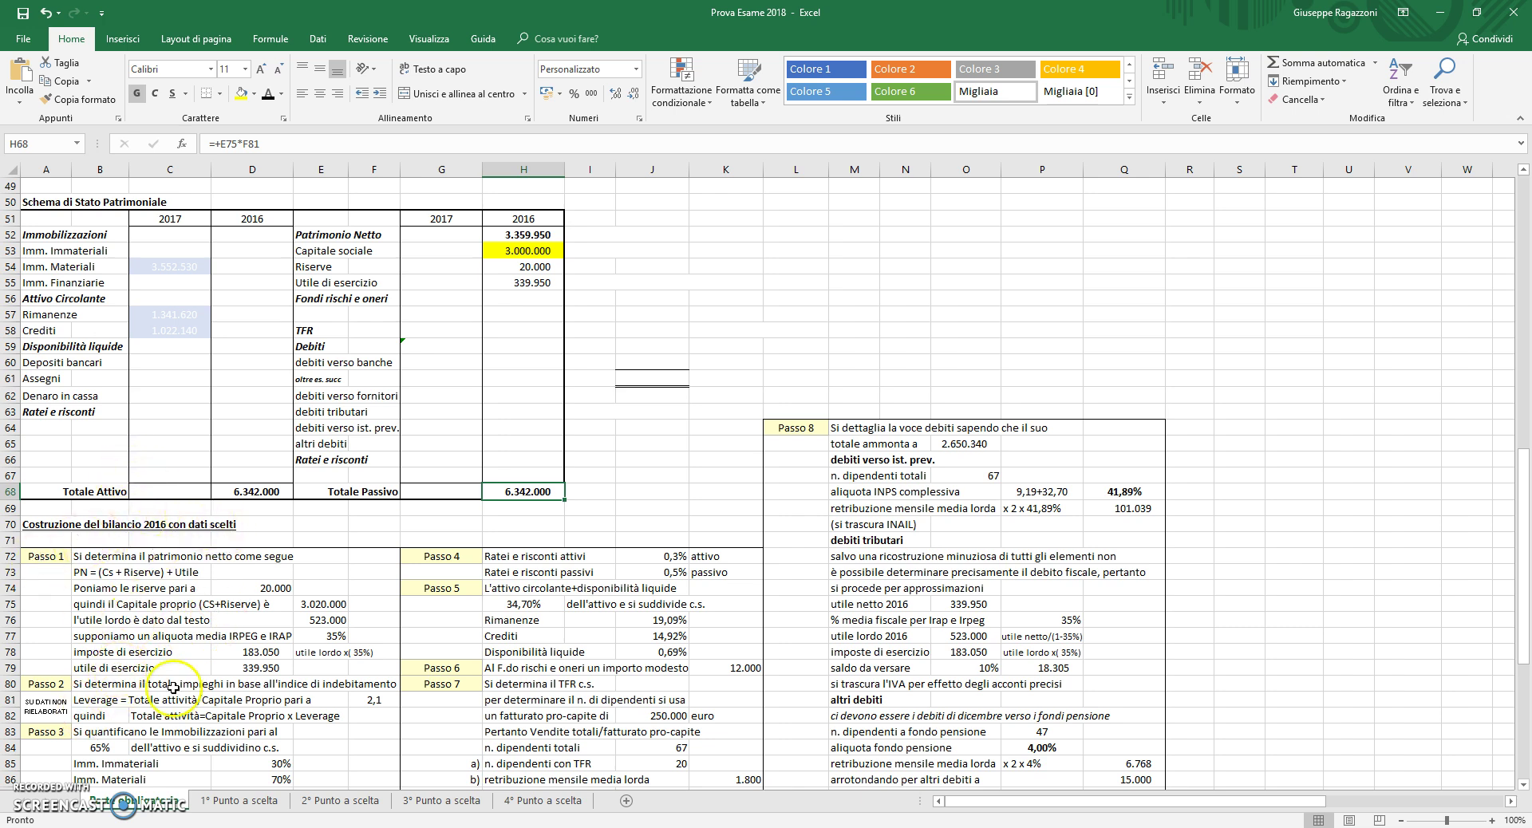
Check the Passo 3 percentages and apply the black font colour to the 2016 Immobilizzazioni total and its three component rows.
scroll(235, 640, "down", 1)
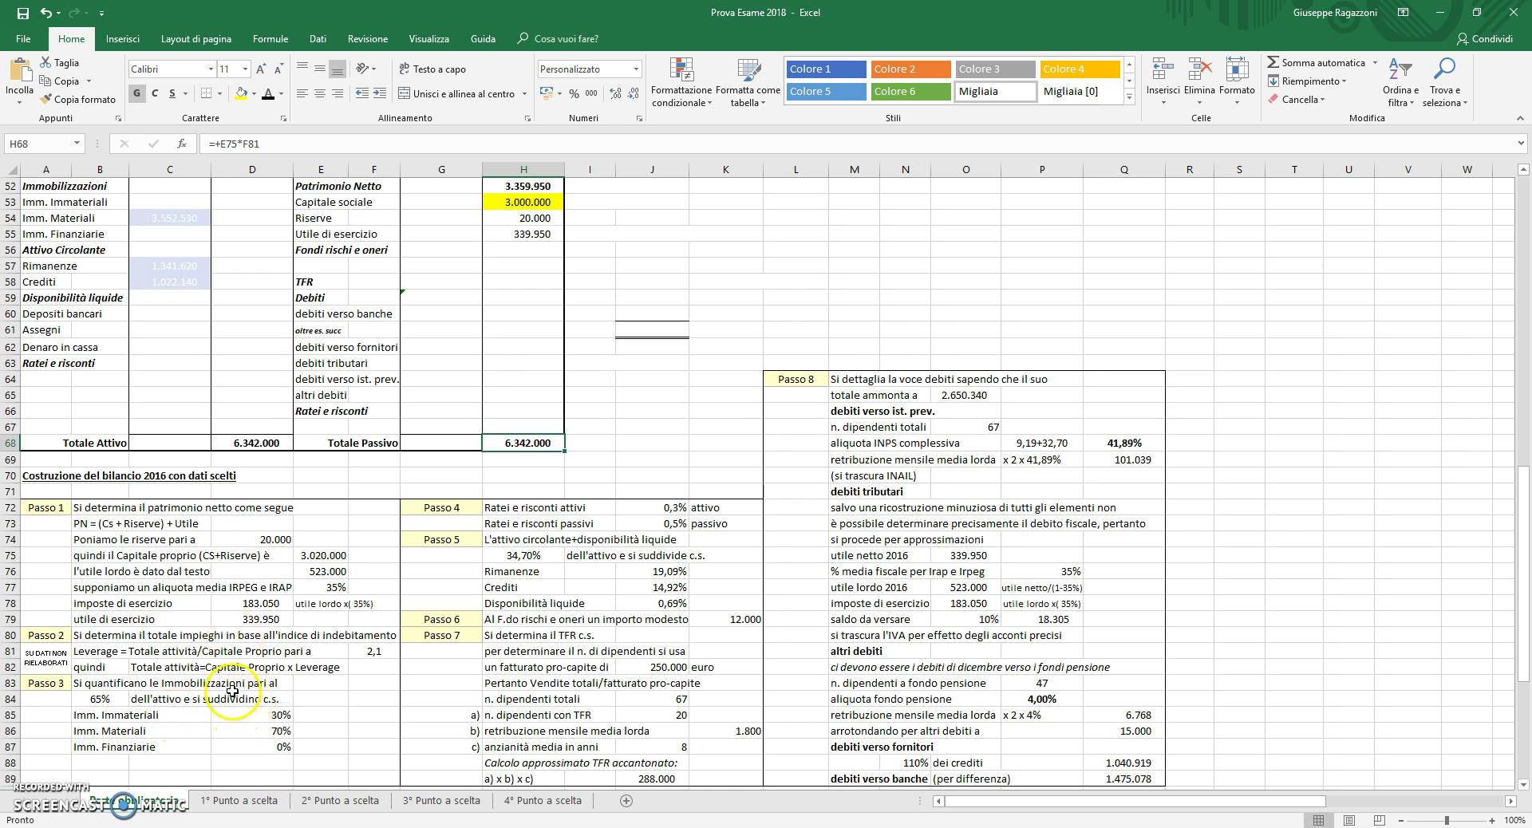
left_click(101, 697)
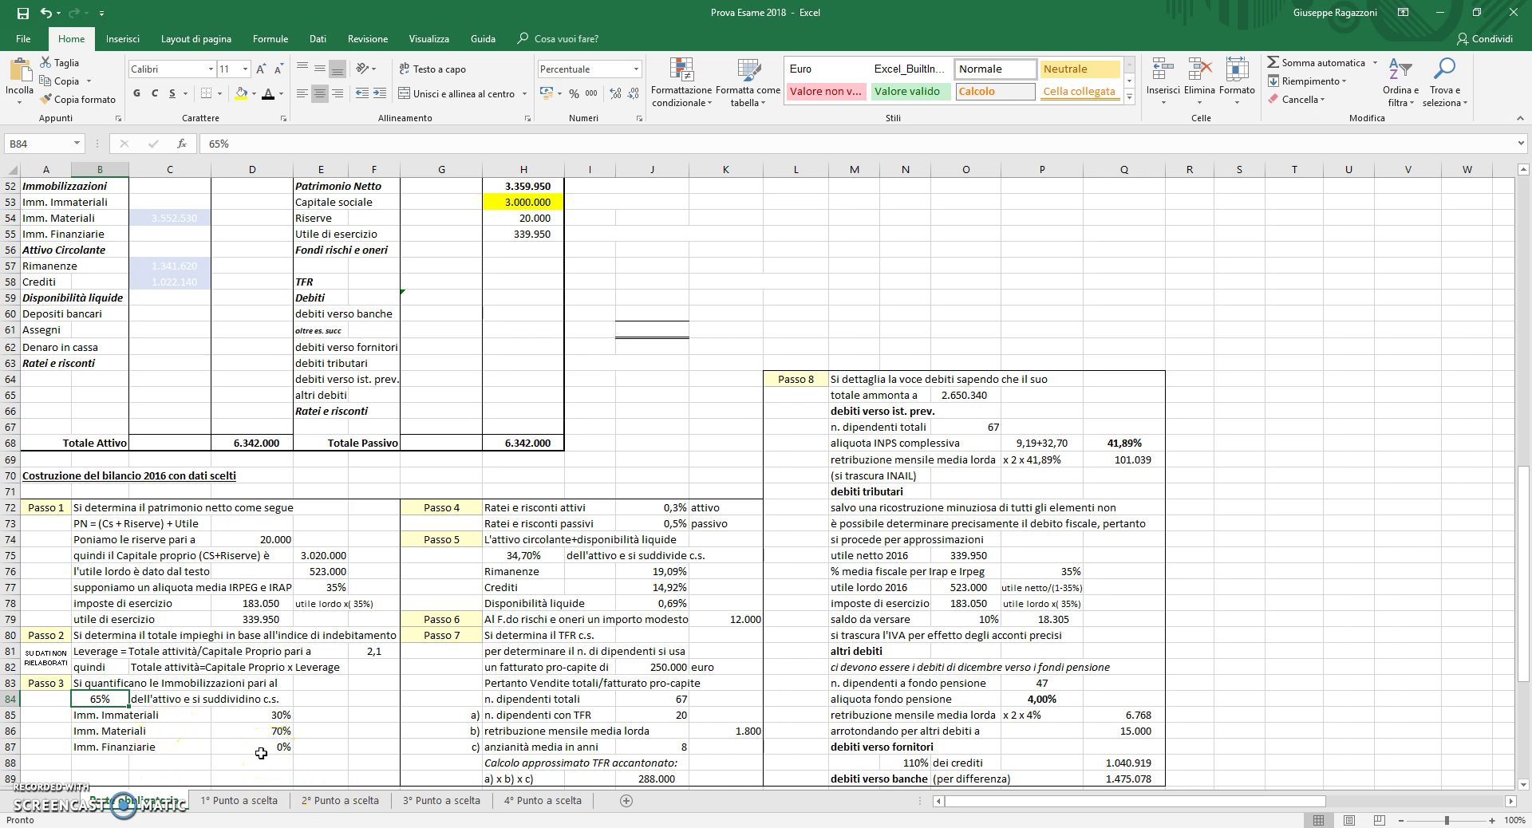
scroll(249, 750, "up", 4)
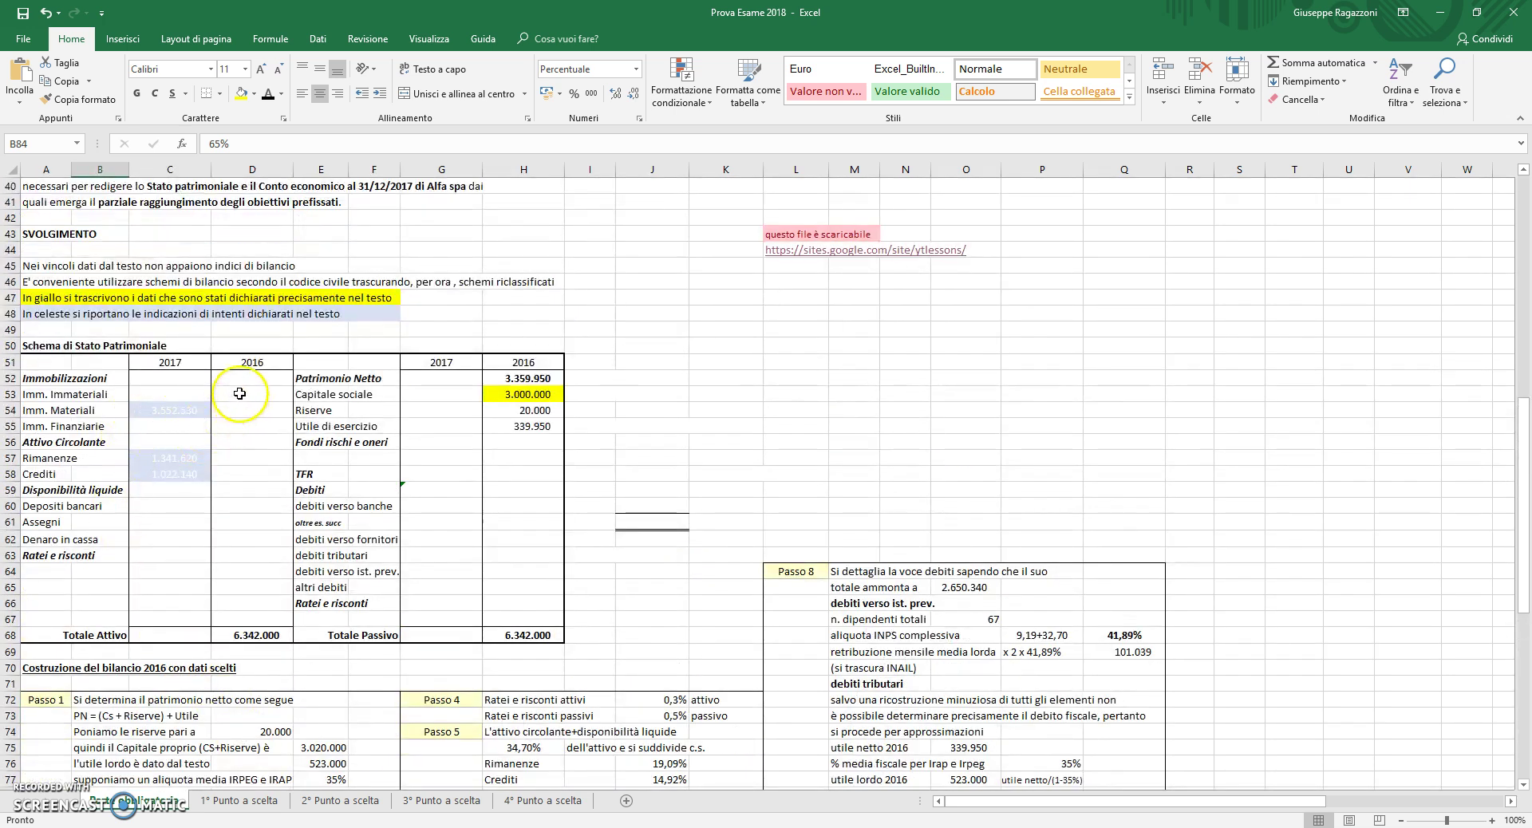
left_click_drag(243, 378, 237, 423)
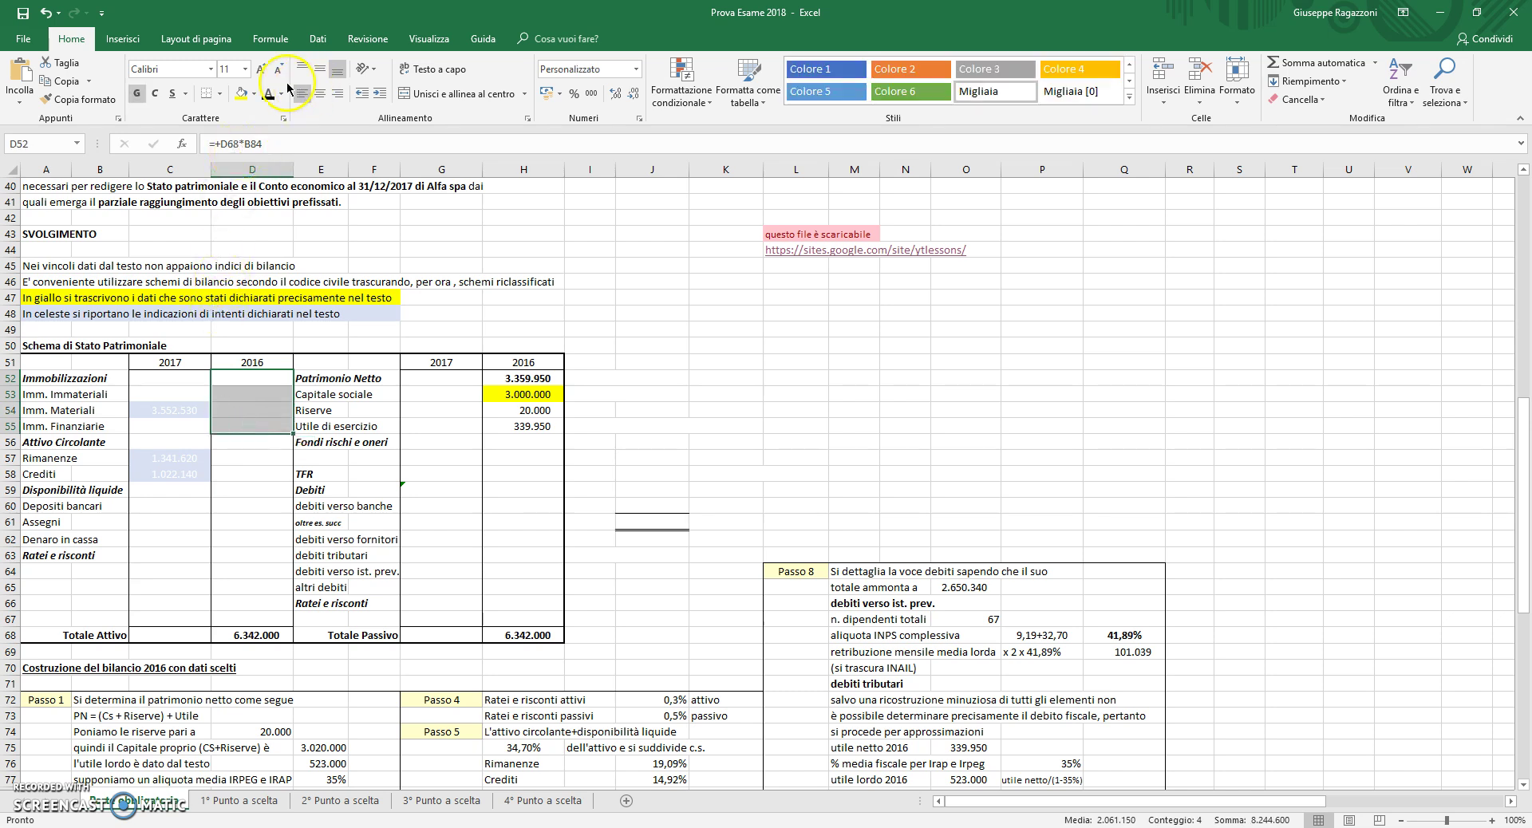
left_click(271, 95)
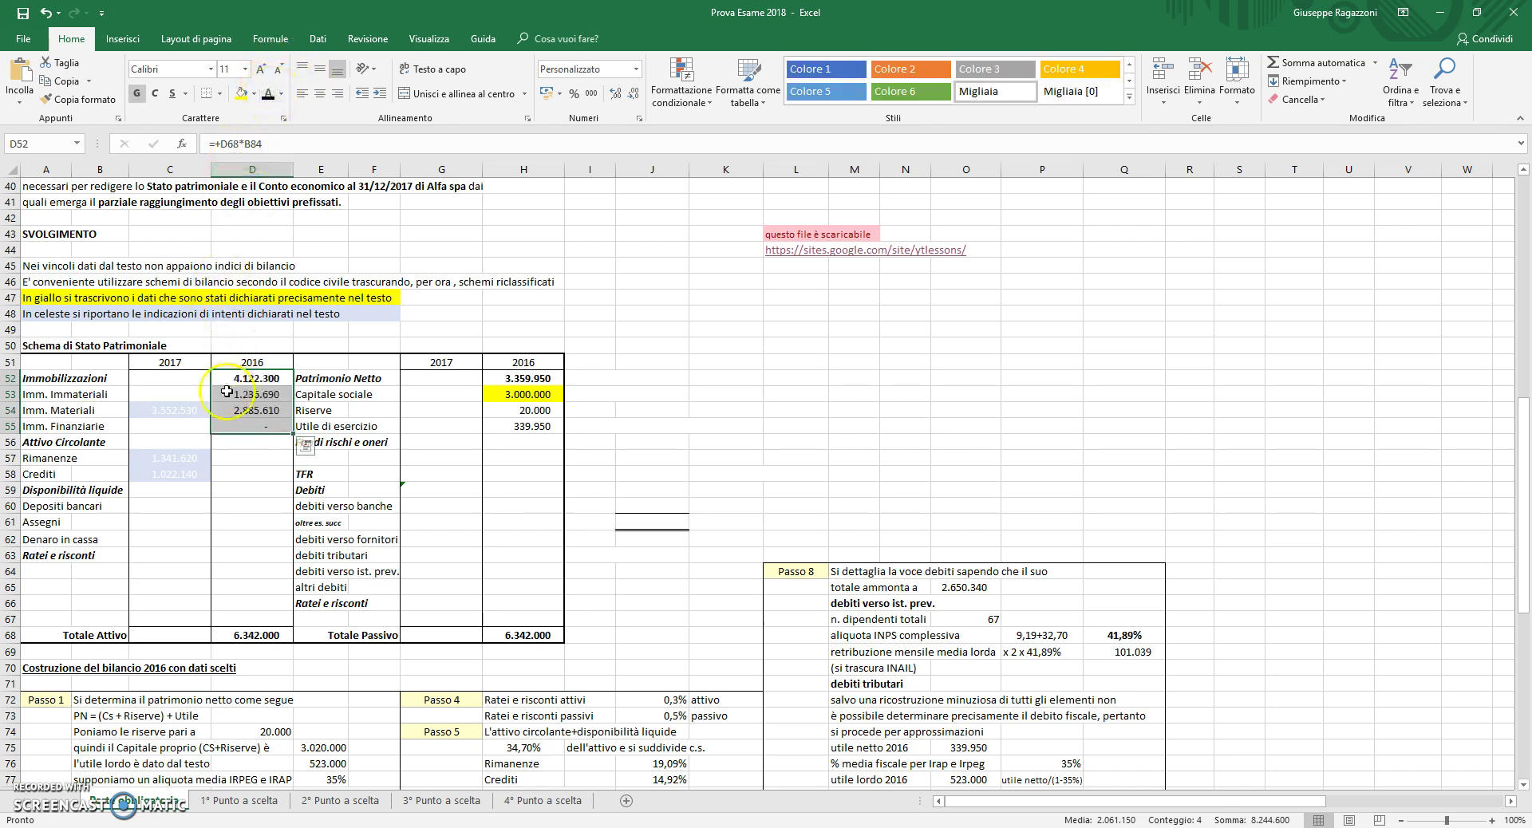
Inspect the formula of the 2016 Imm. Materiali amount and compare it with the Passo 3 percentages.
left_click(252, 458)
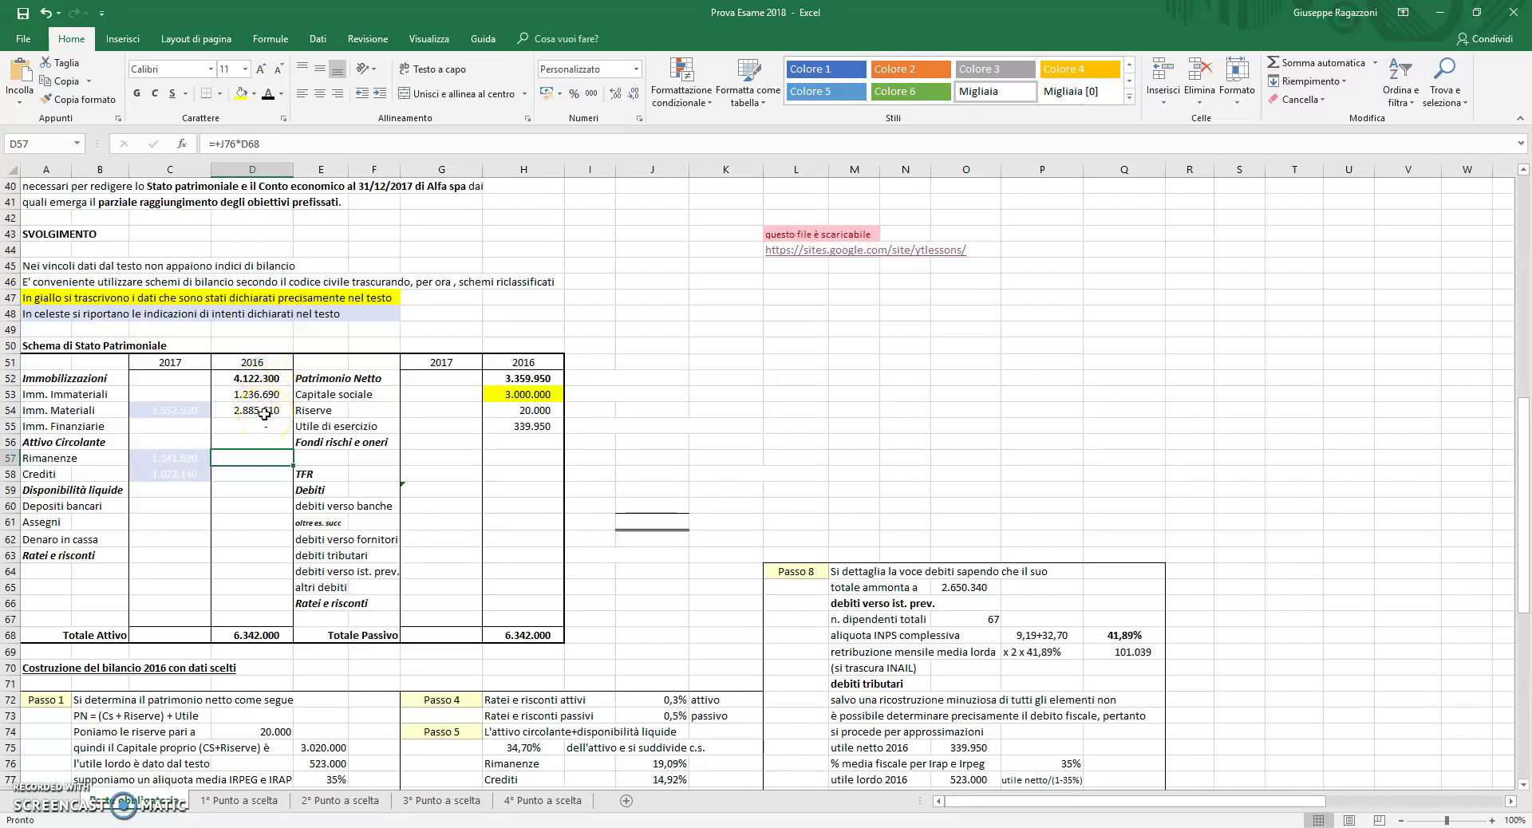
left_click(264, 413)
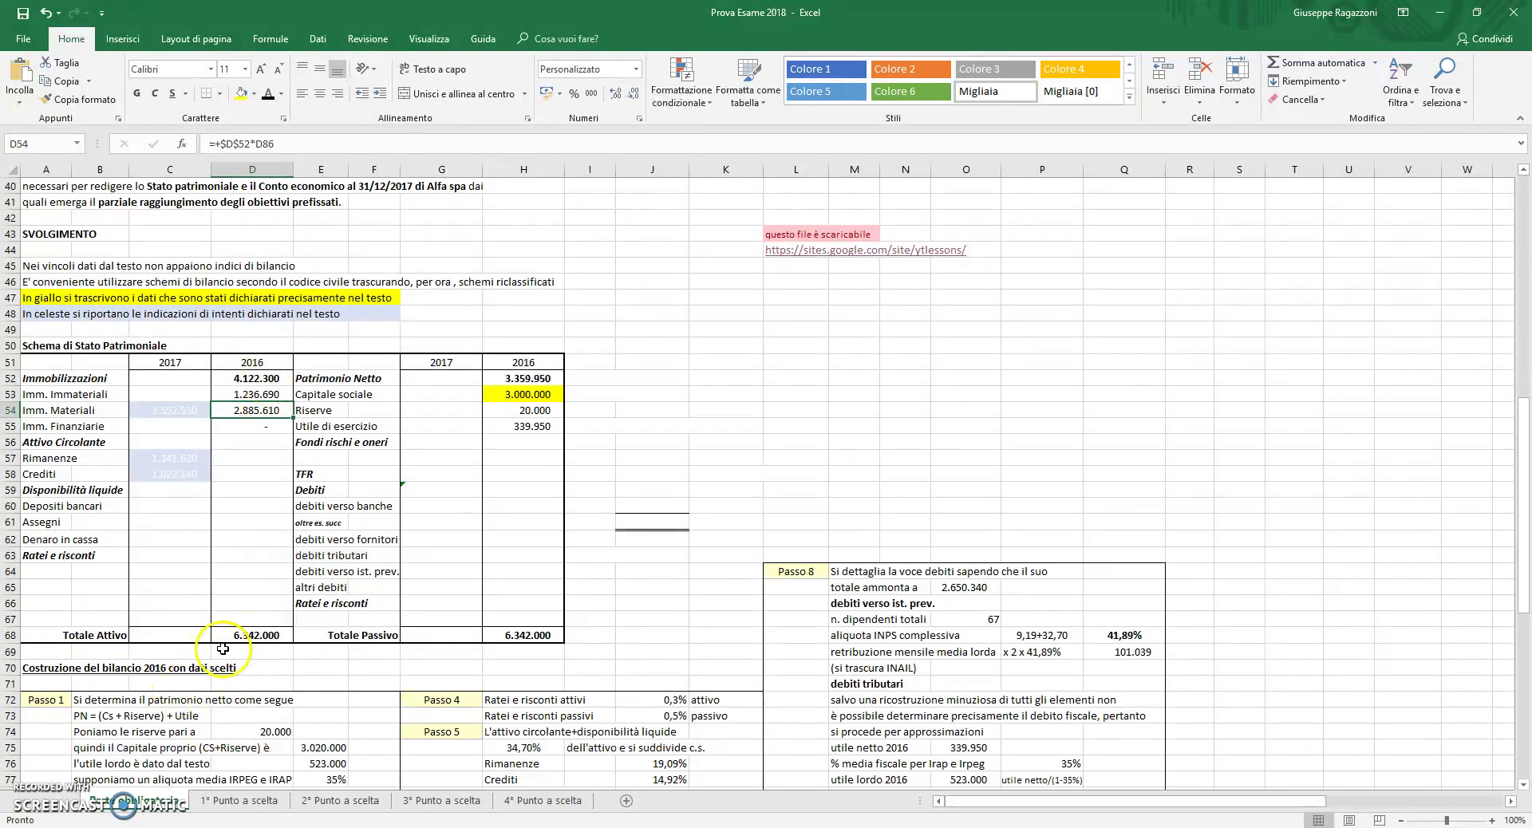
scroll(233, 650, "down", 2)
scroll(233, 649, "down", 4)
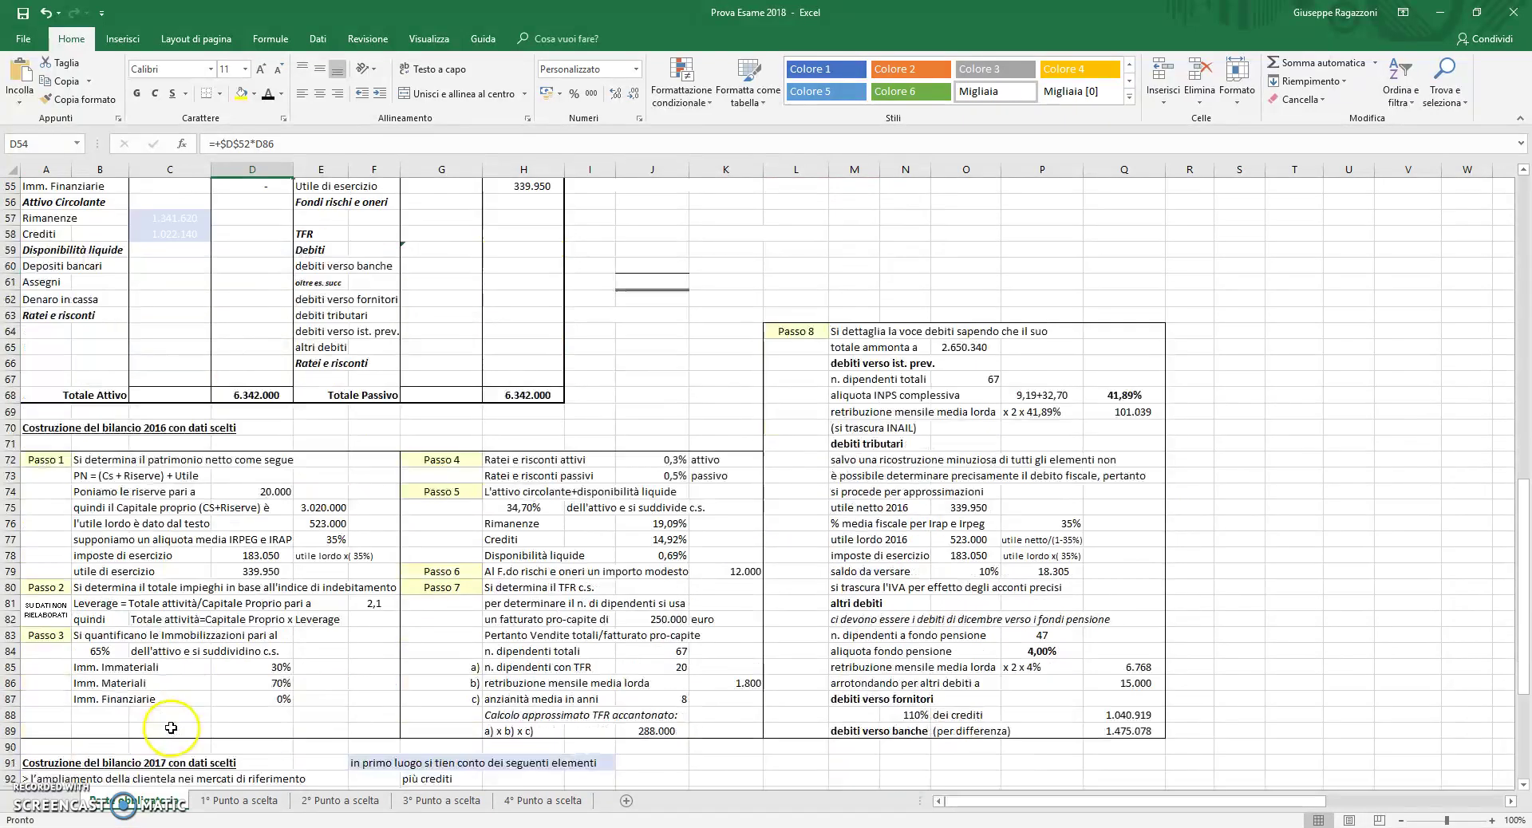
Apply the black font colour to the 2016 Ratei e risconti amount on the assets side.
scroll(455, 555, "up", 2)
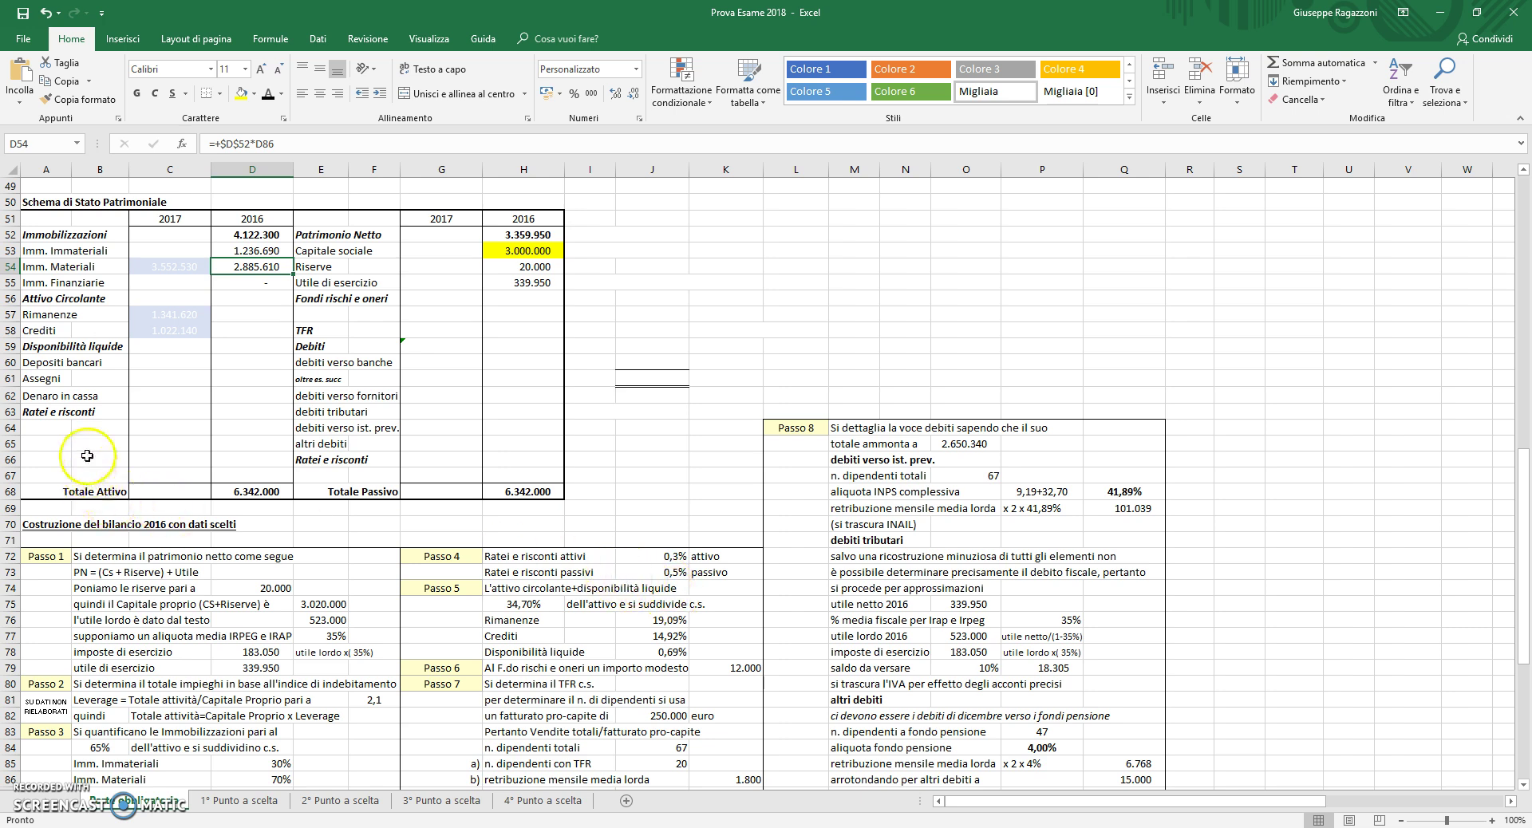
left_click(251, 412)
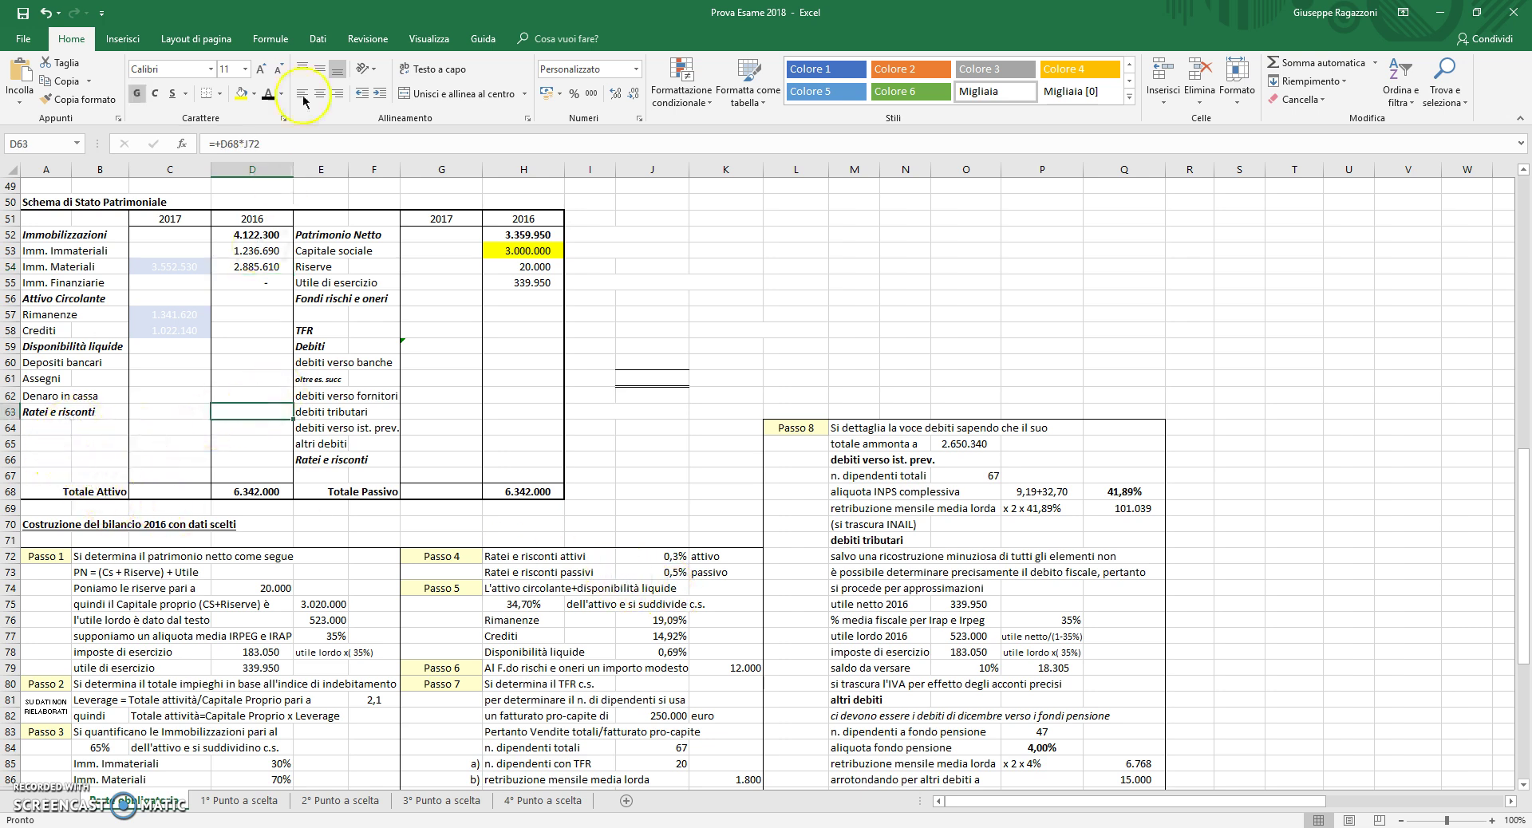
left_click(270, 94)
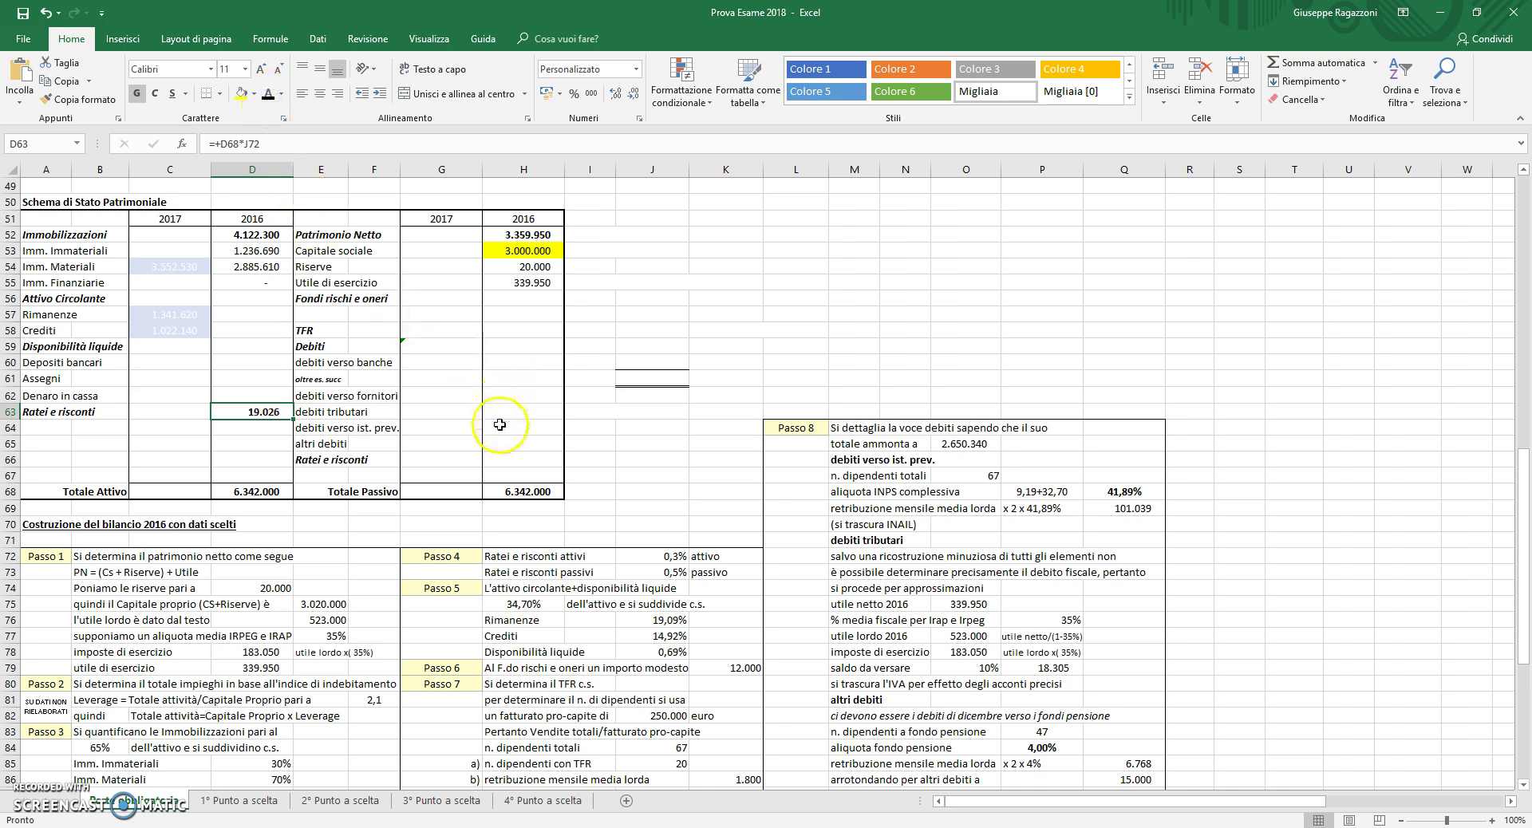
left_click(509, 410)
left_click(270, 94)
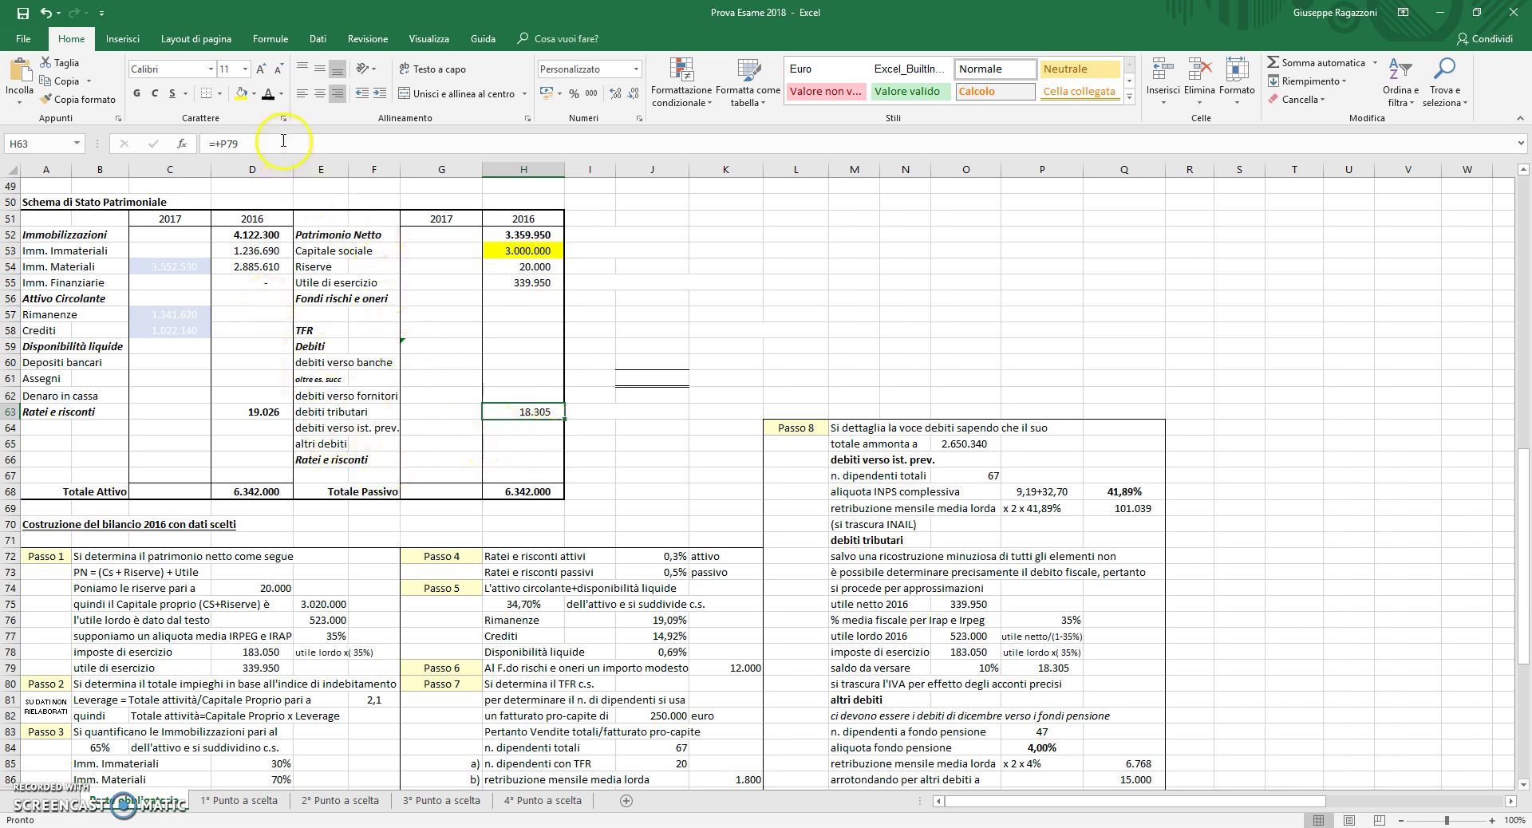
key("ctrl+z")
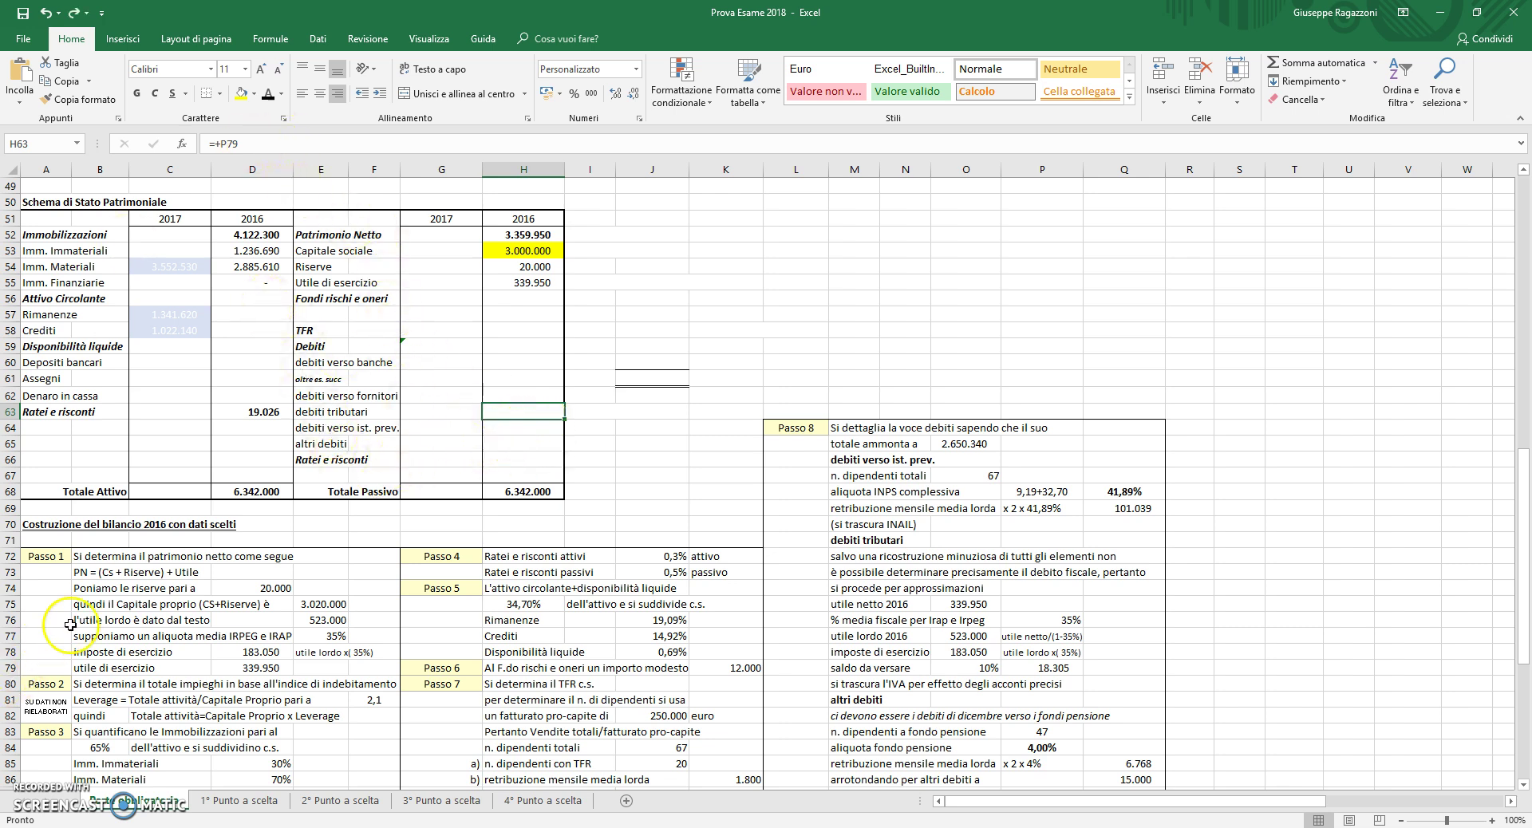
Turn the 2016 Ratei e risconti amount on the liabilities side black.
left_click(511, 462)
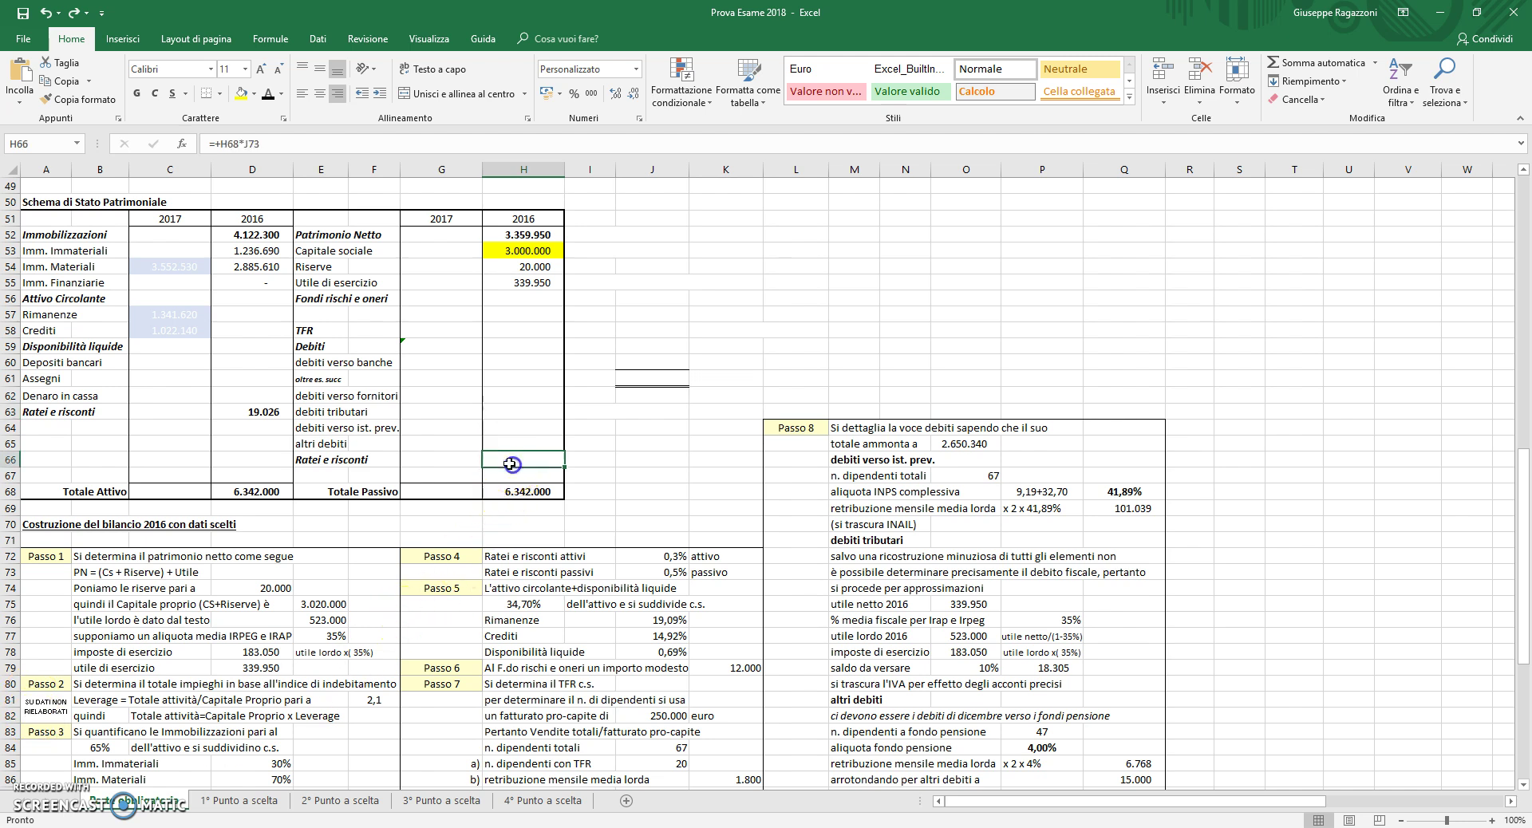
left_click(269, 94)
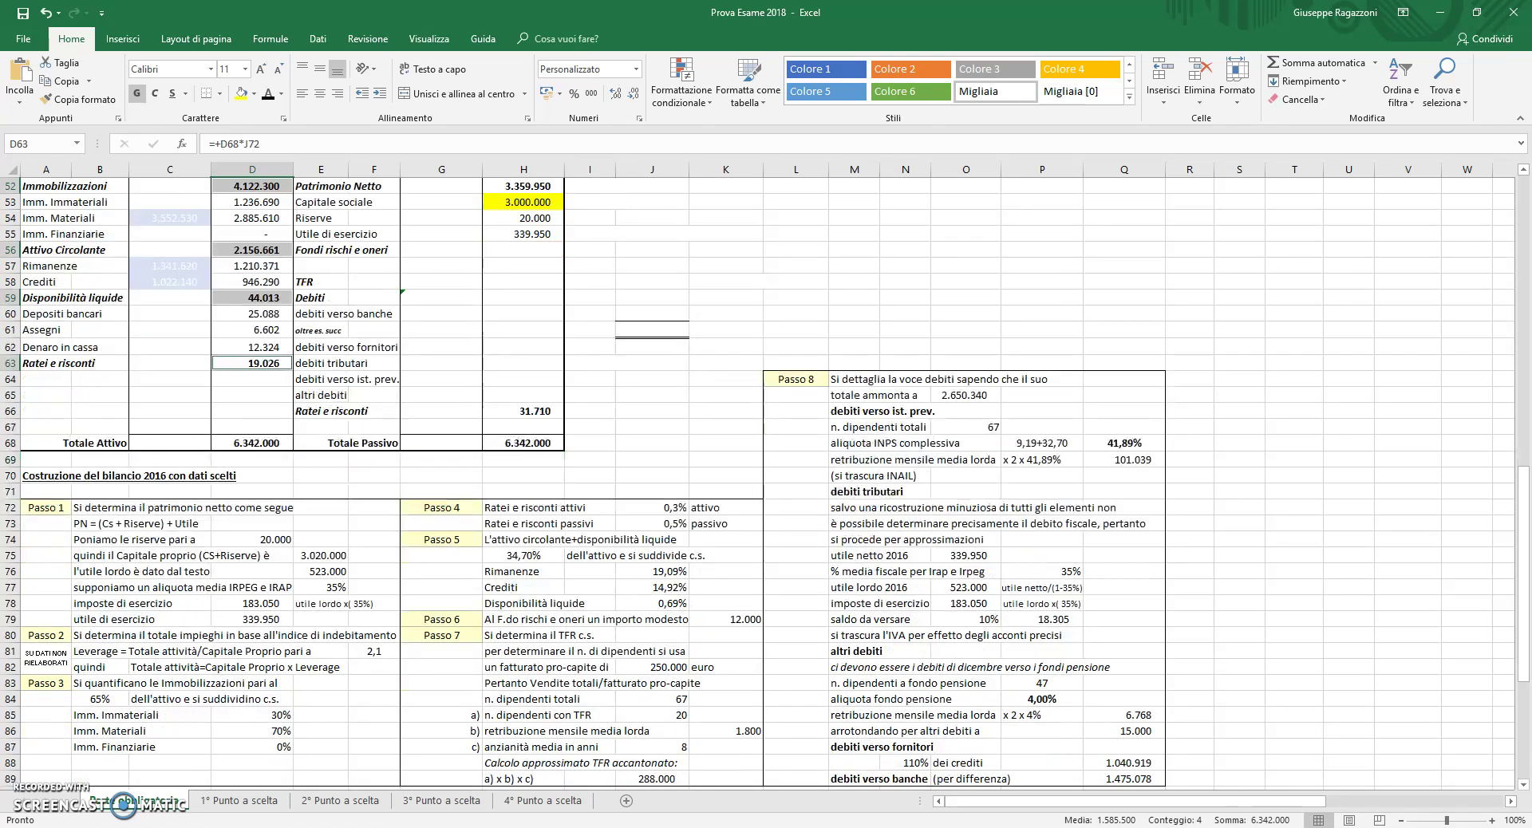
Inspect the Passo 5 percentage formula against Passo 3 and Passo 4, and sum the Rimanenze, Crediti and Disponibilità liquide percentages.
left_click(263, 363)
scroll(85, 297, "up", 1)
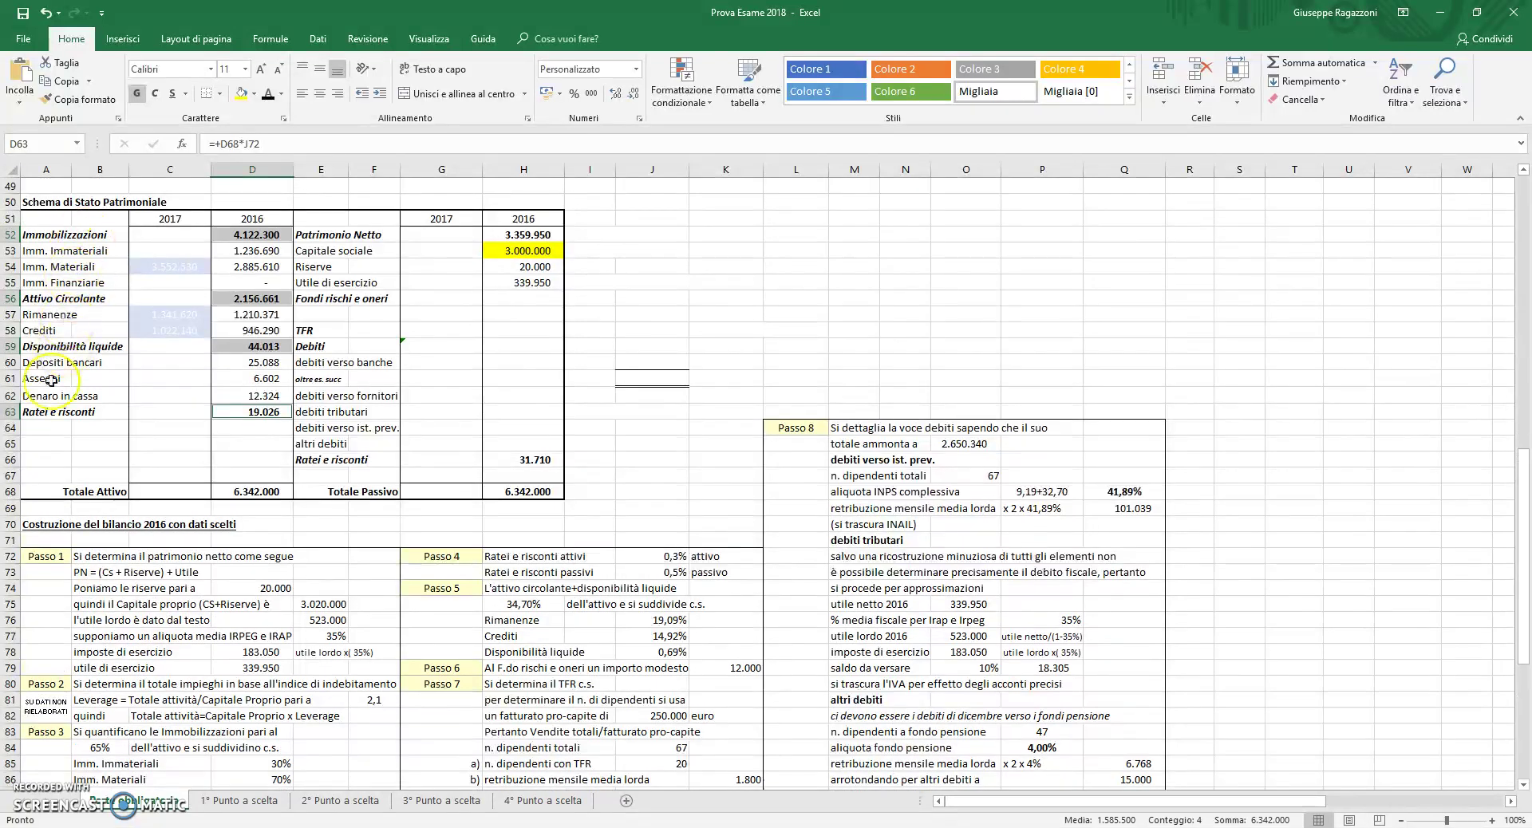
left_click(519, 606)
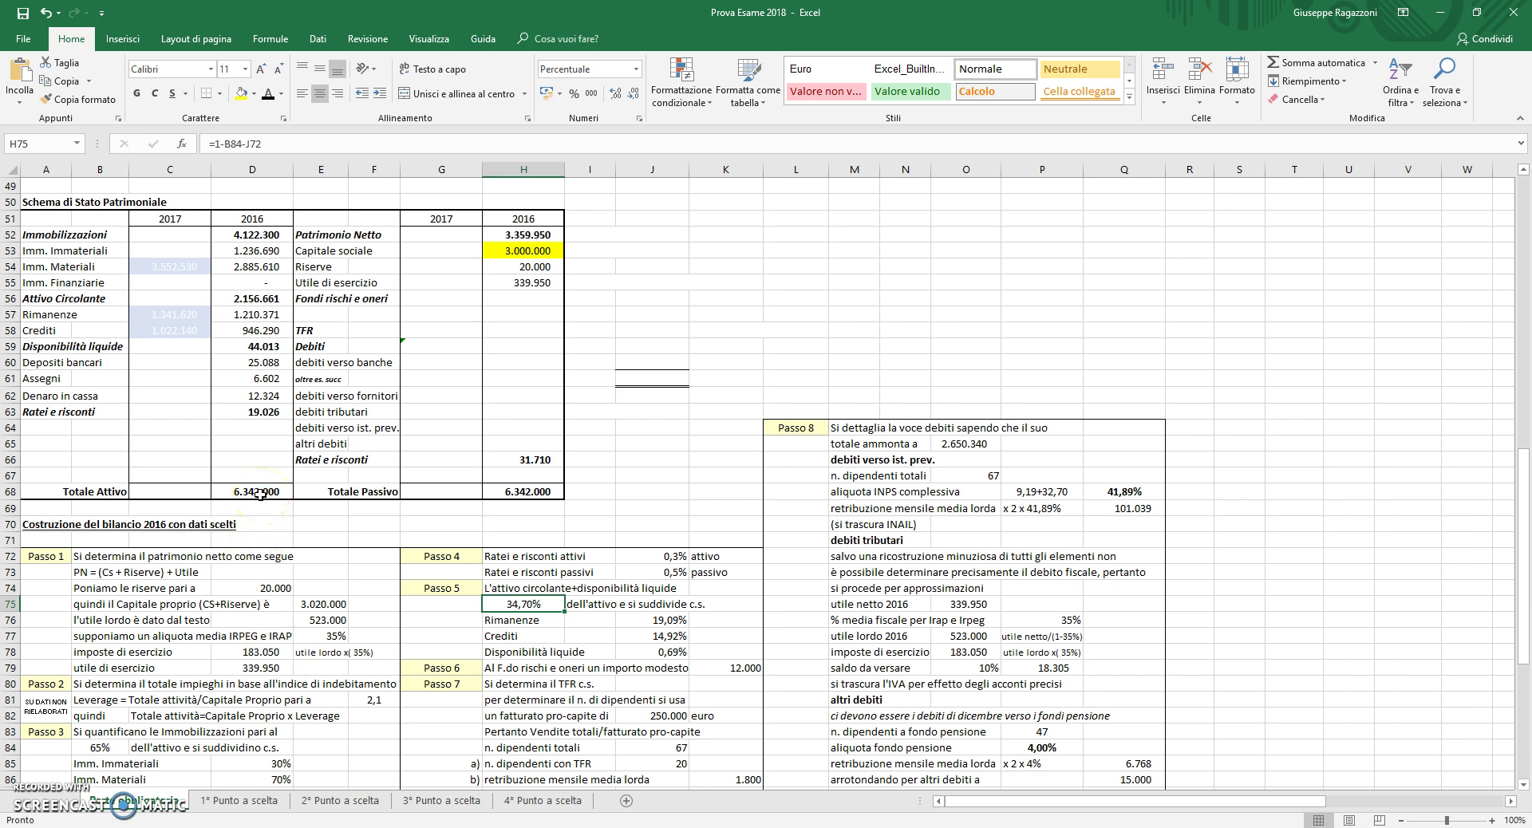
scroll(128, 742, "down", 1)
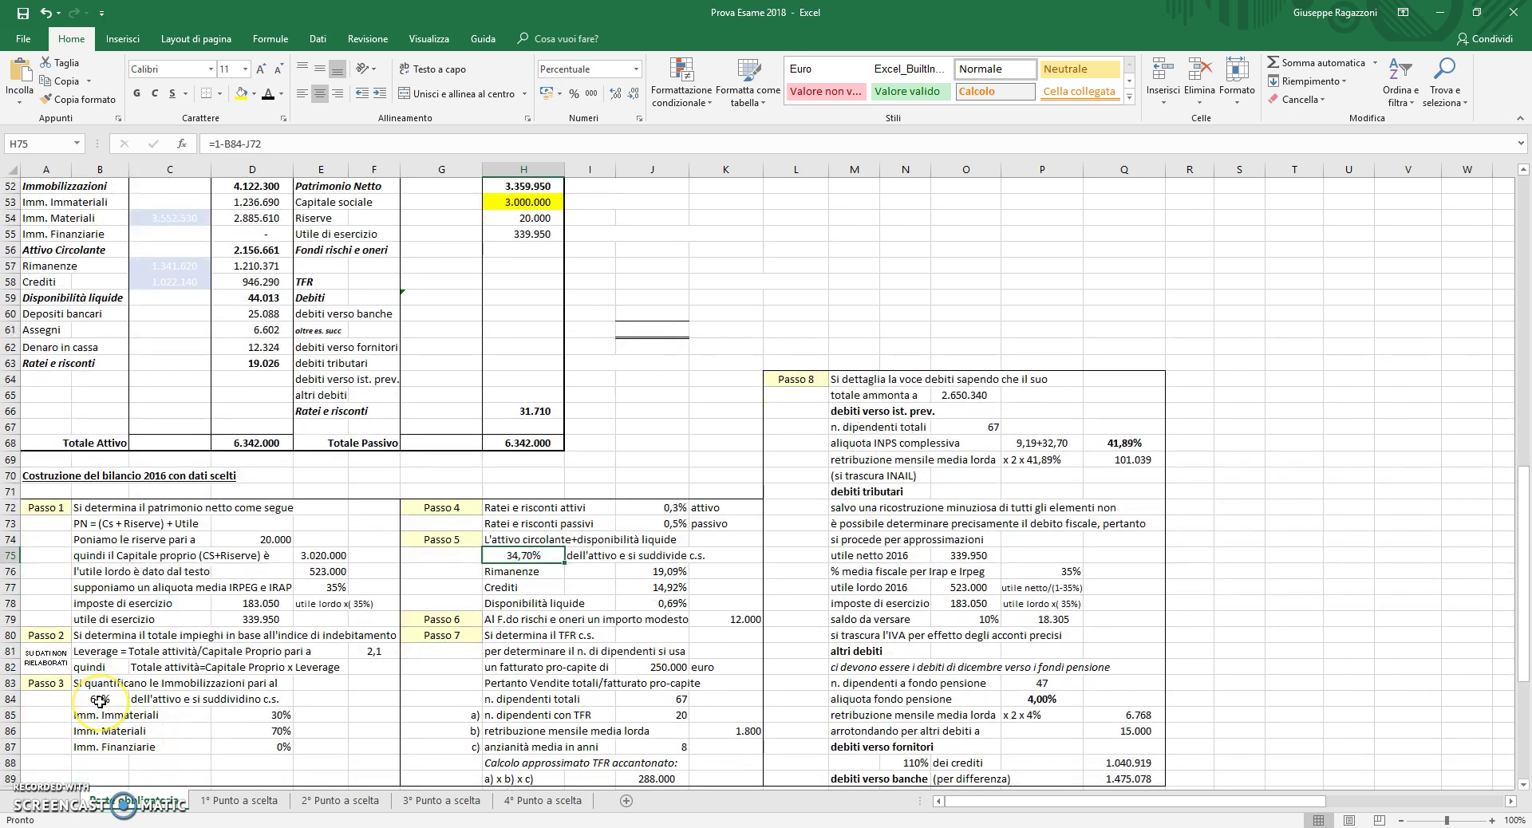
left_click(651, 509)
left_click(533, 558)
left_click_drag(654, 571, 668, 606)
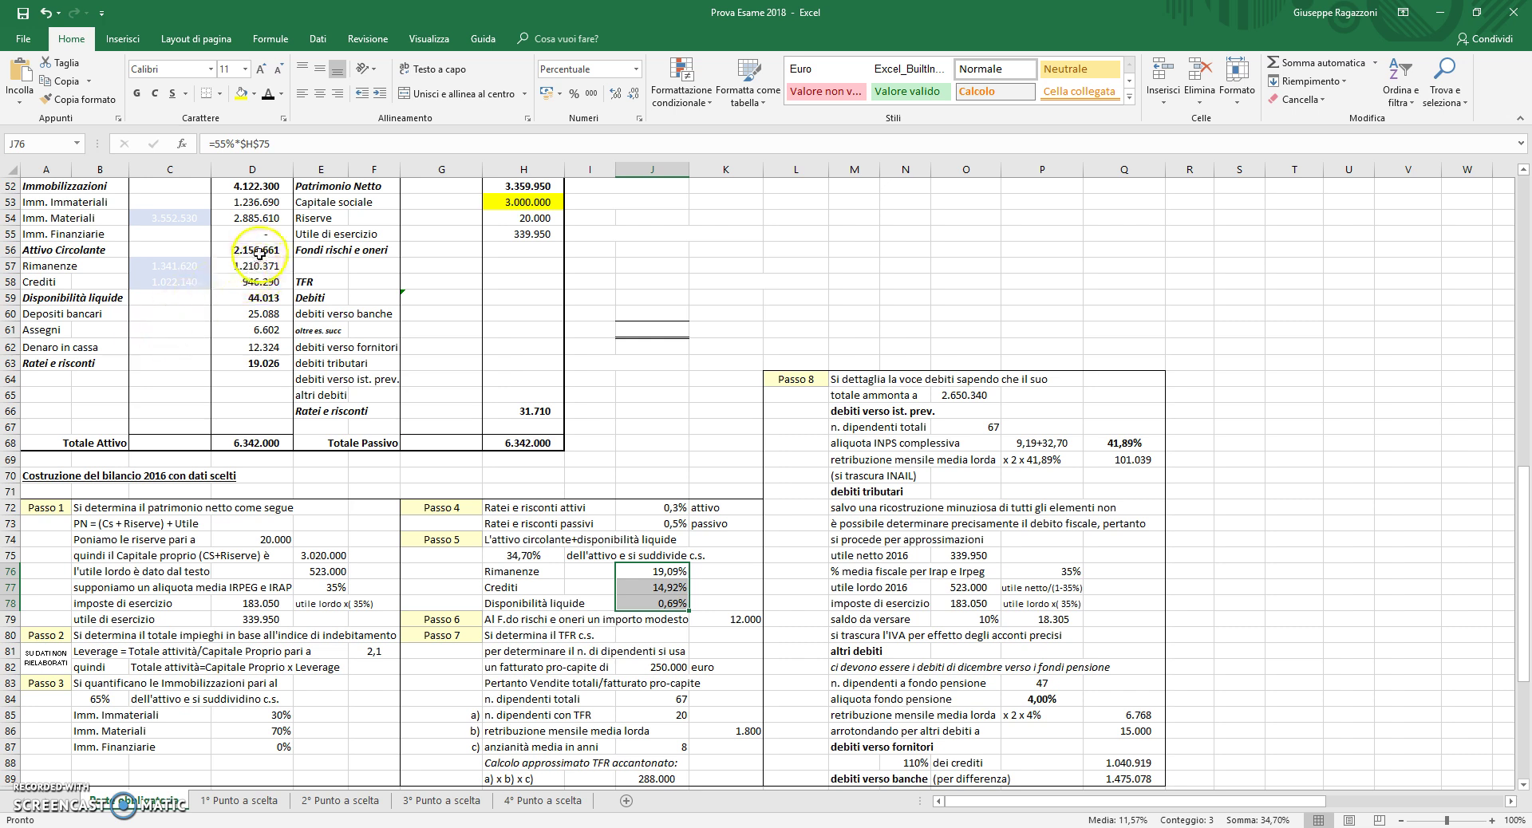
Sum the 2016 Immobilizzazioni, Attivo Circolante, Disponibilità liquide and Ratei e risconti amounts to check them against Totale Attivo.
left_click_drag(258, 252, 257, 338)
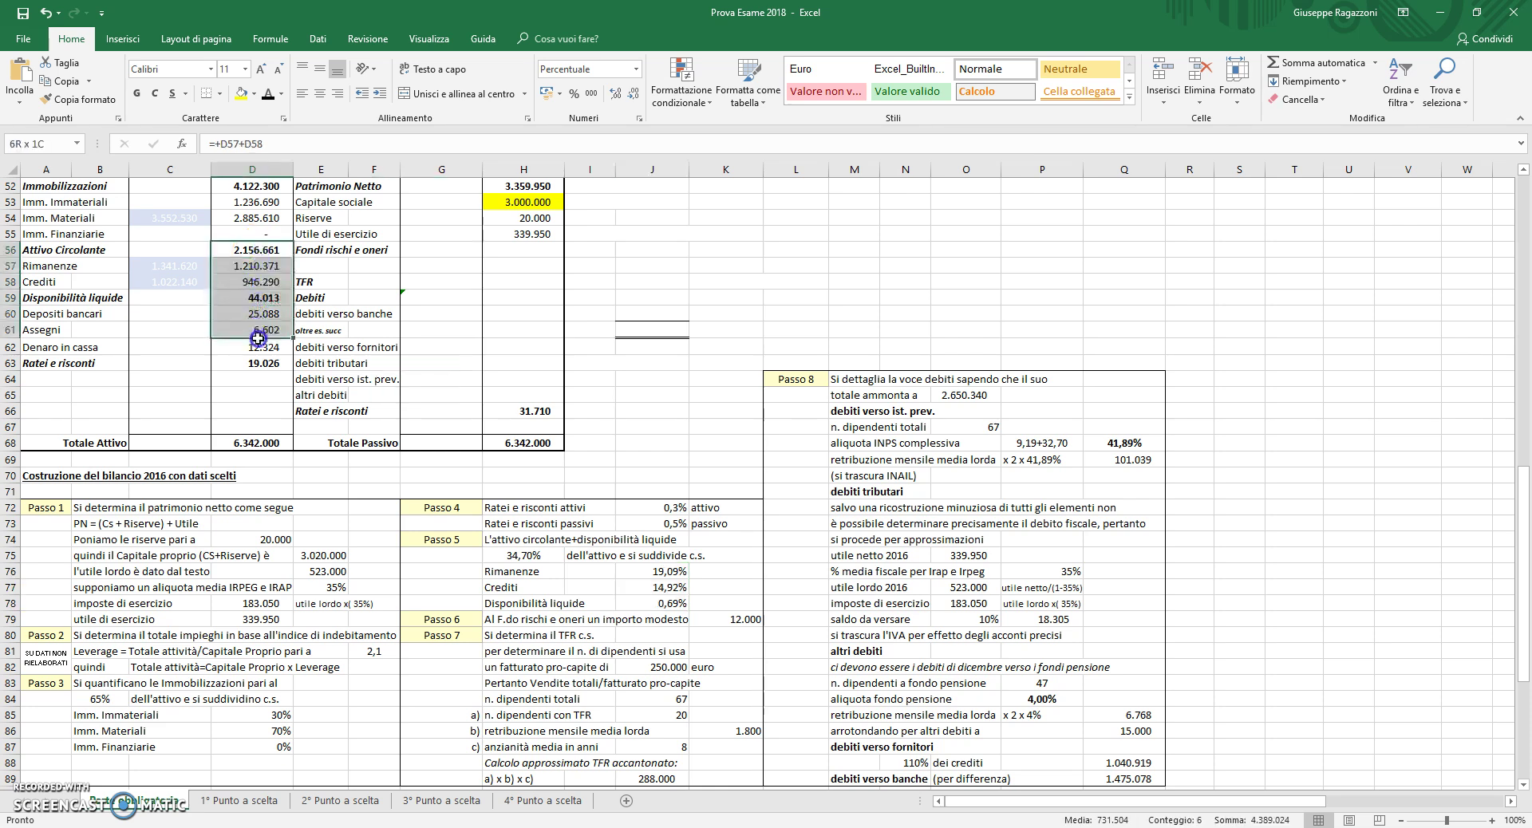
left_click(250, 409)
scroll(247, 271, "up", 1)
left_click(261, 238)
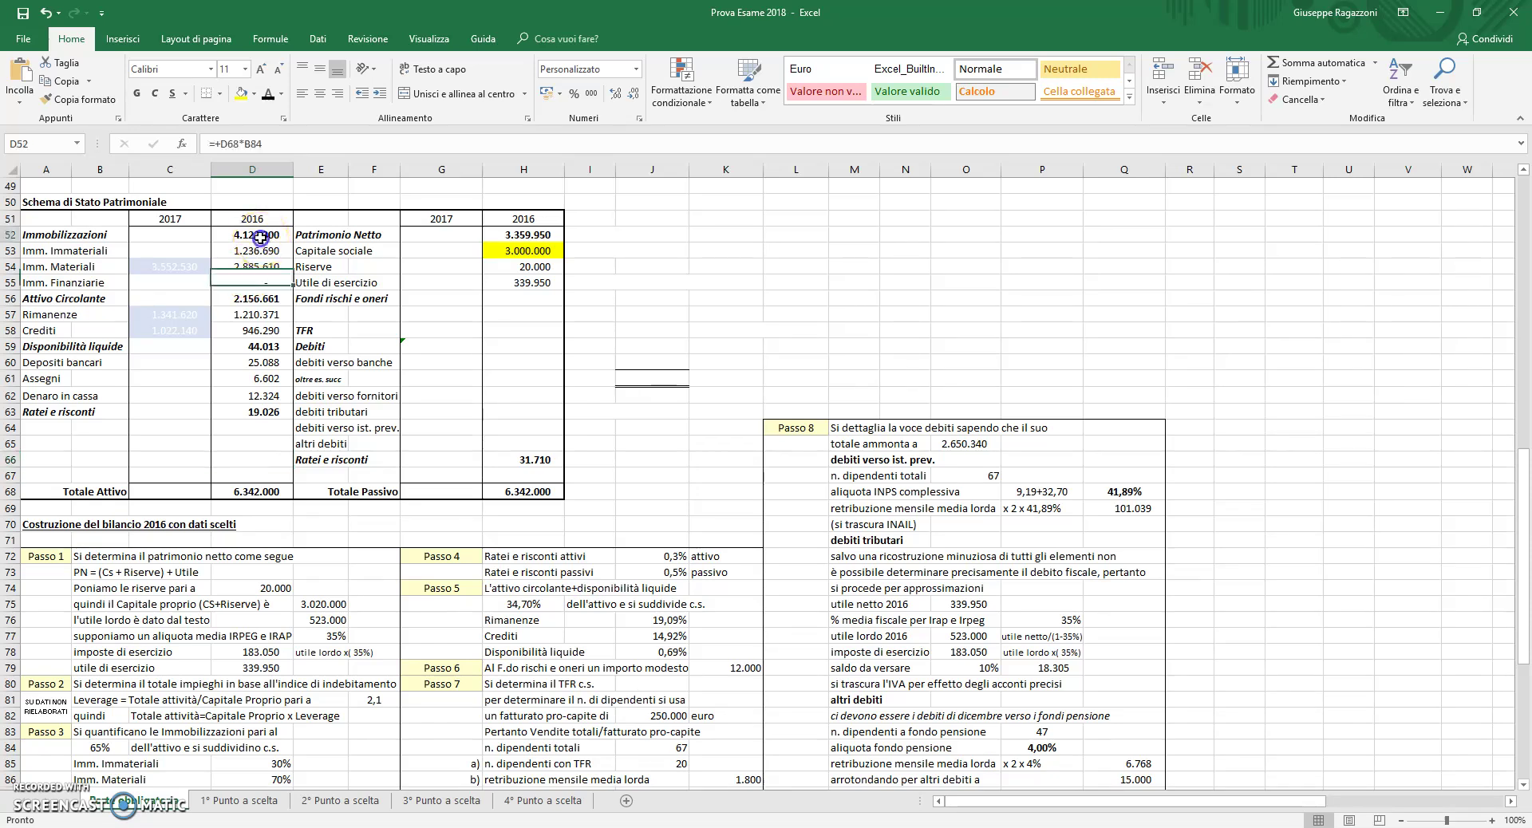
left_click(254, 298, "ctrl")
left_click(255, 349, "ctrl")
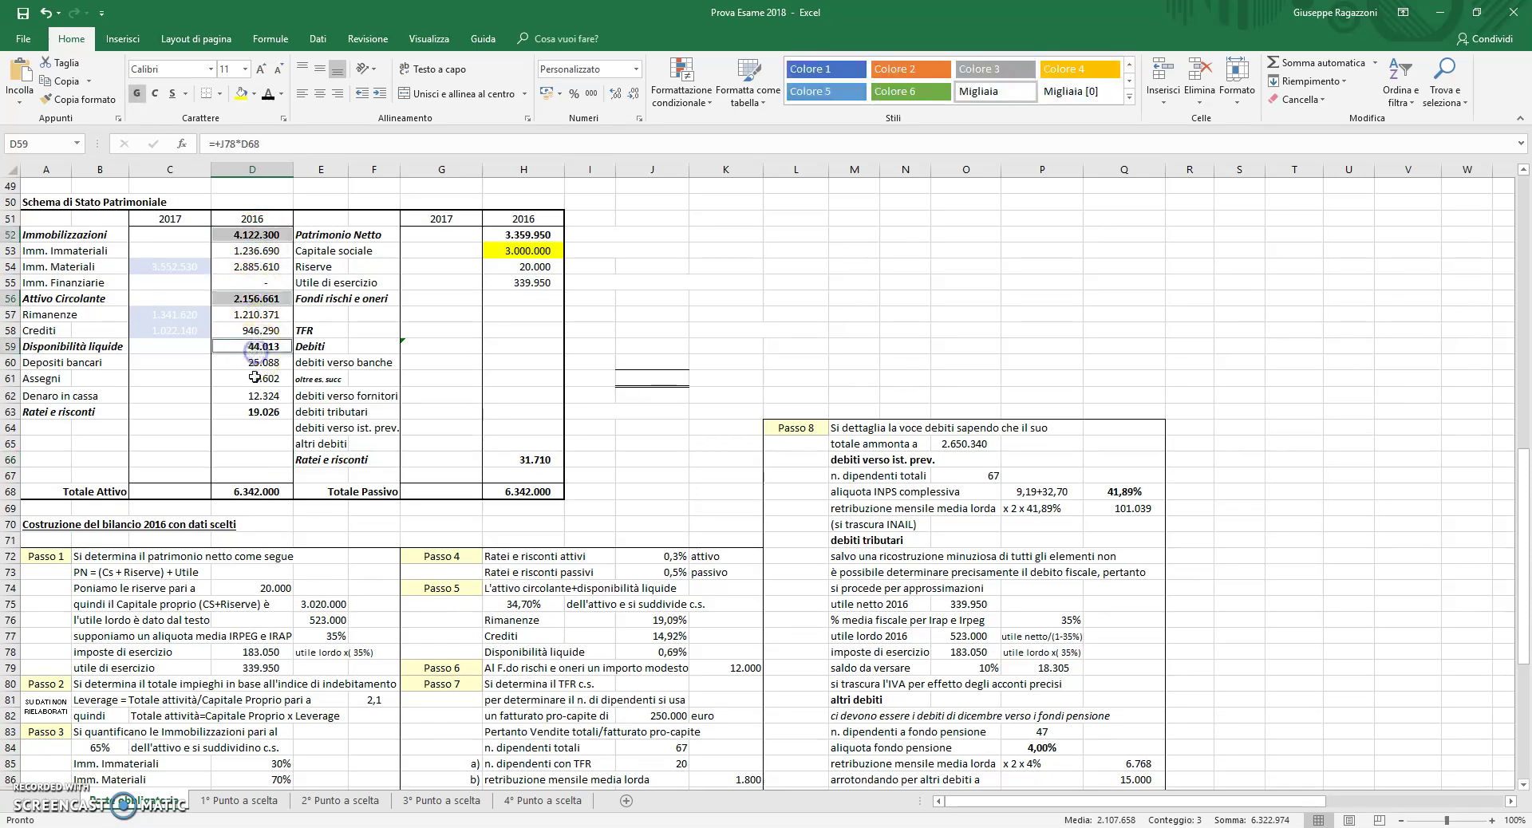
left_click(255, 415, "ctrl")
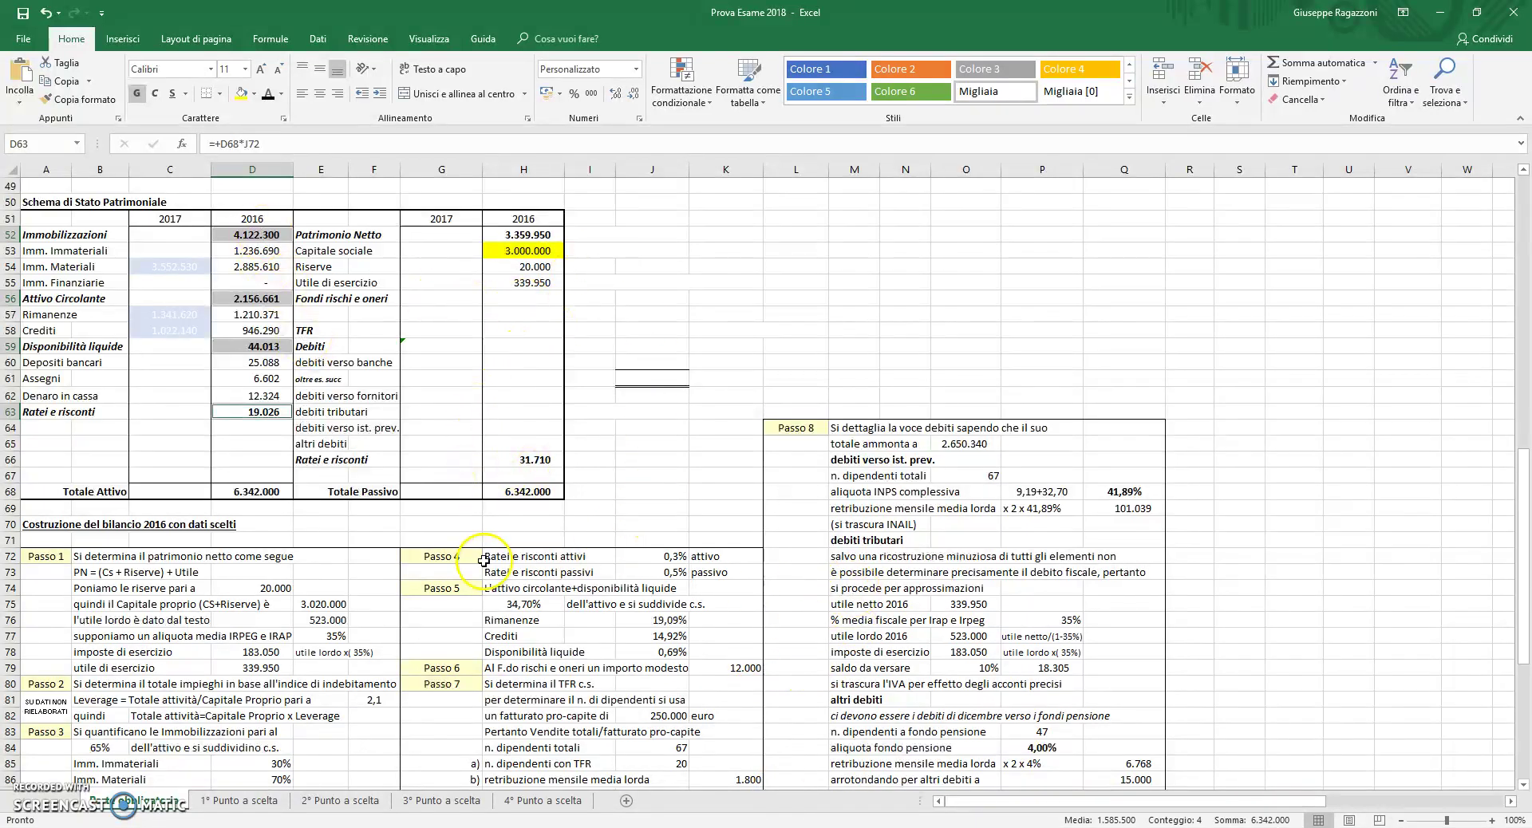
Apply the black font colour to the 2016 Fondi rischi e oneri amount.
scroll(463, 666, "down", 1)
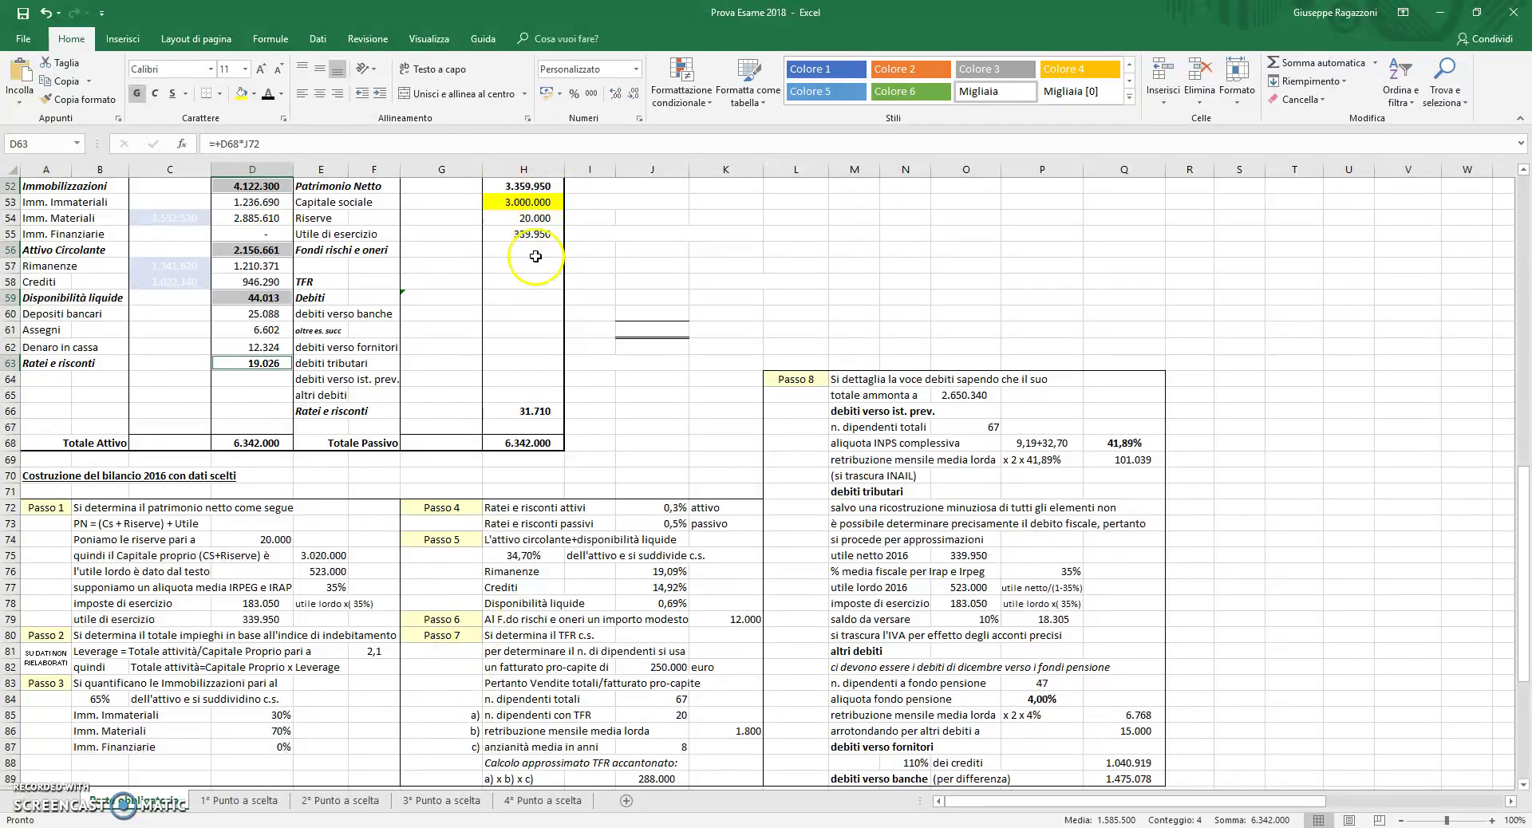
scroll(535, 257, "up", 3)
scroll(526, 351, "down", 2)
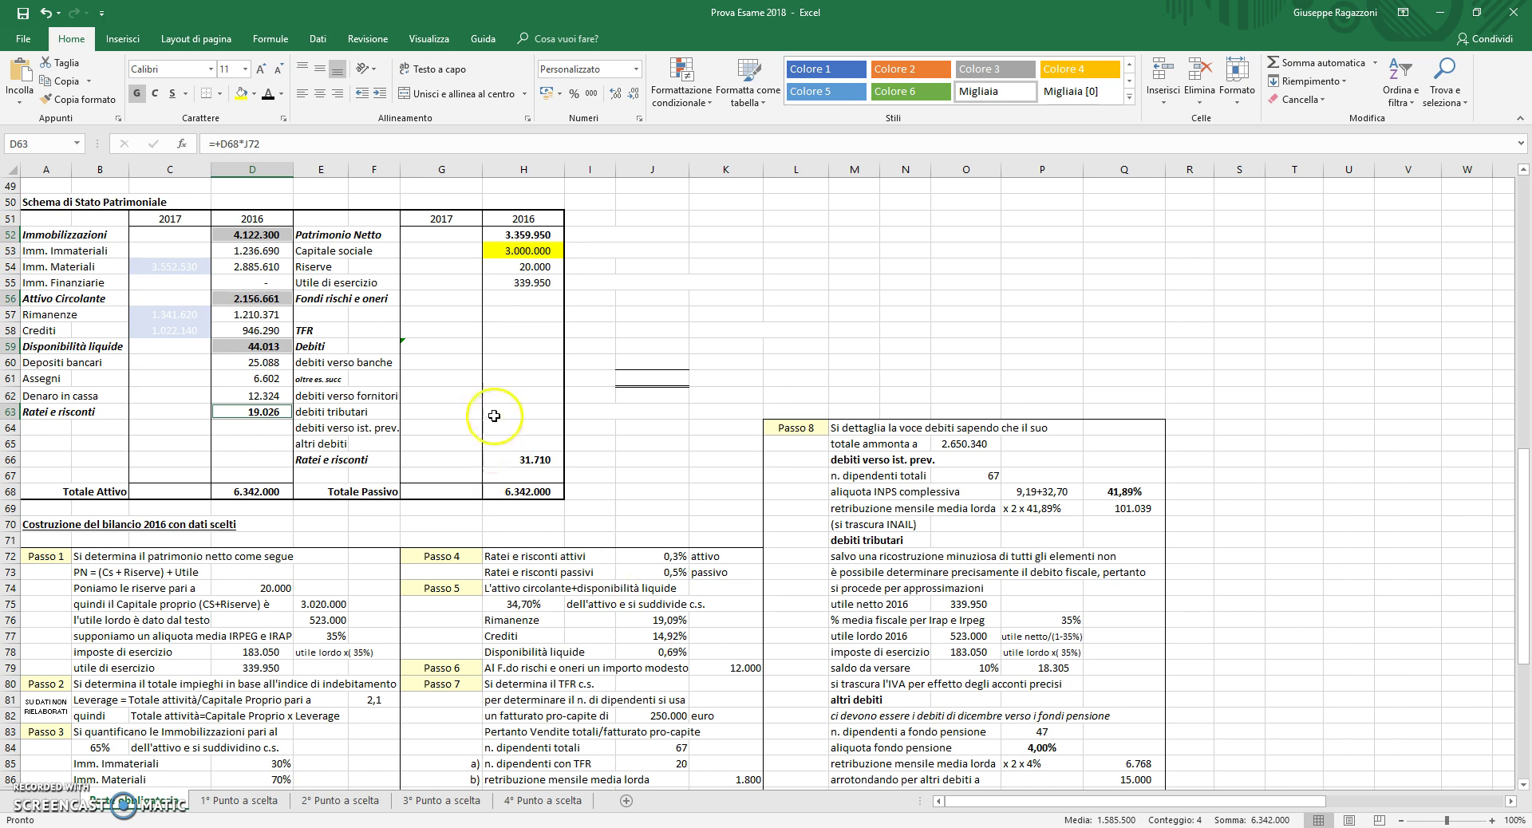
left_click(536, 297)
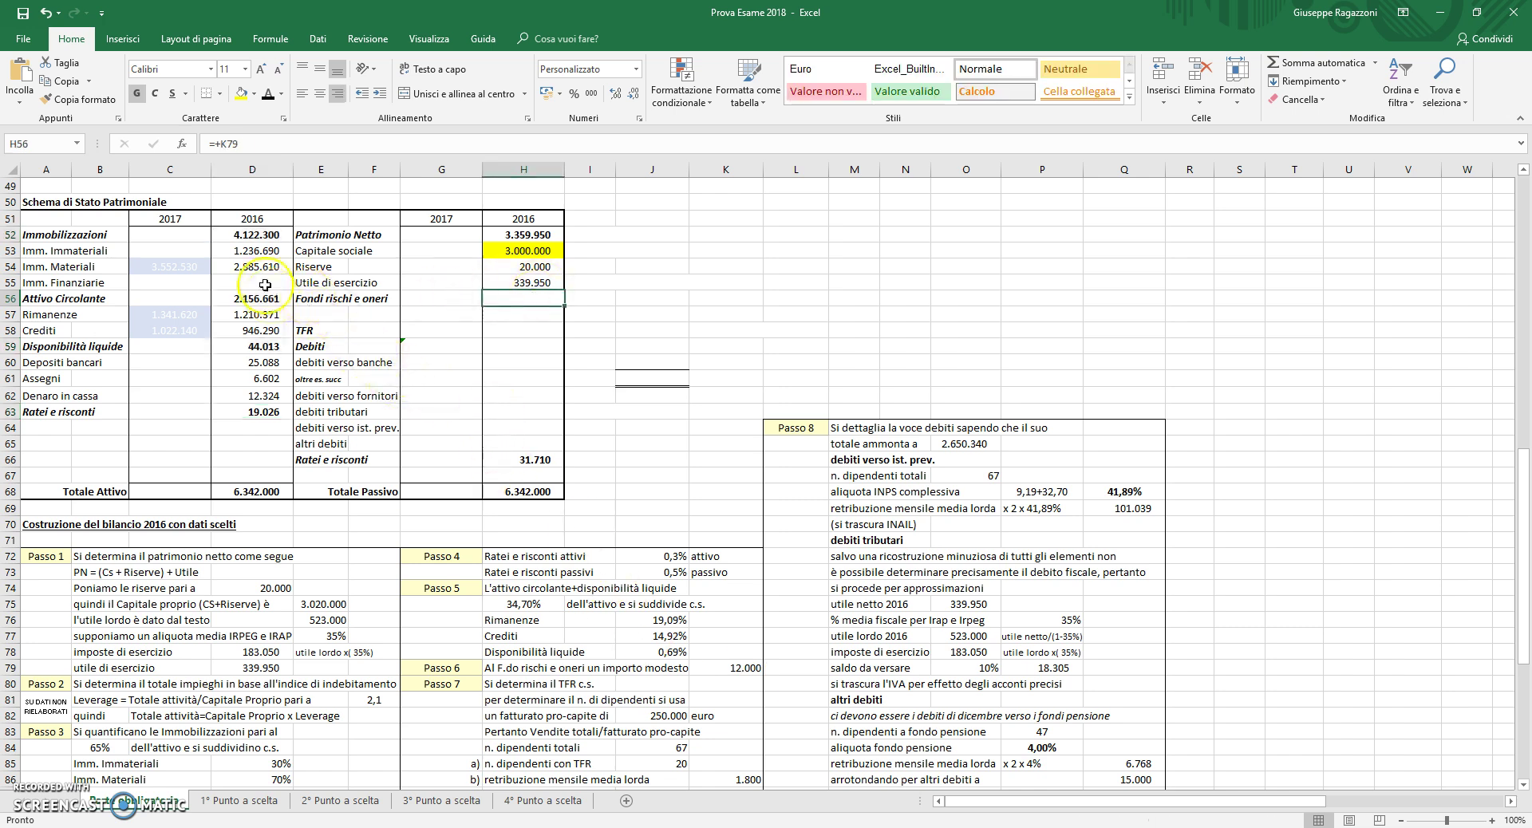
left_click(268, 94)
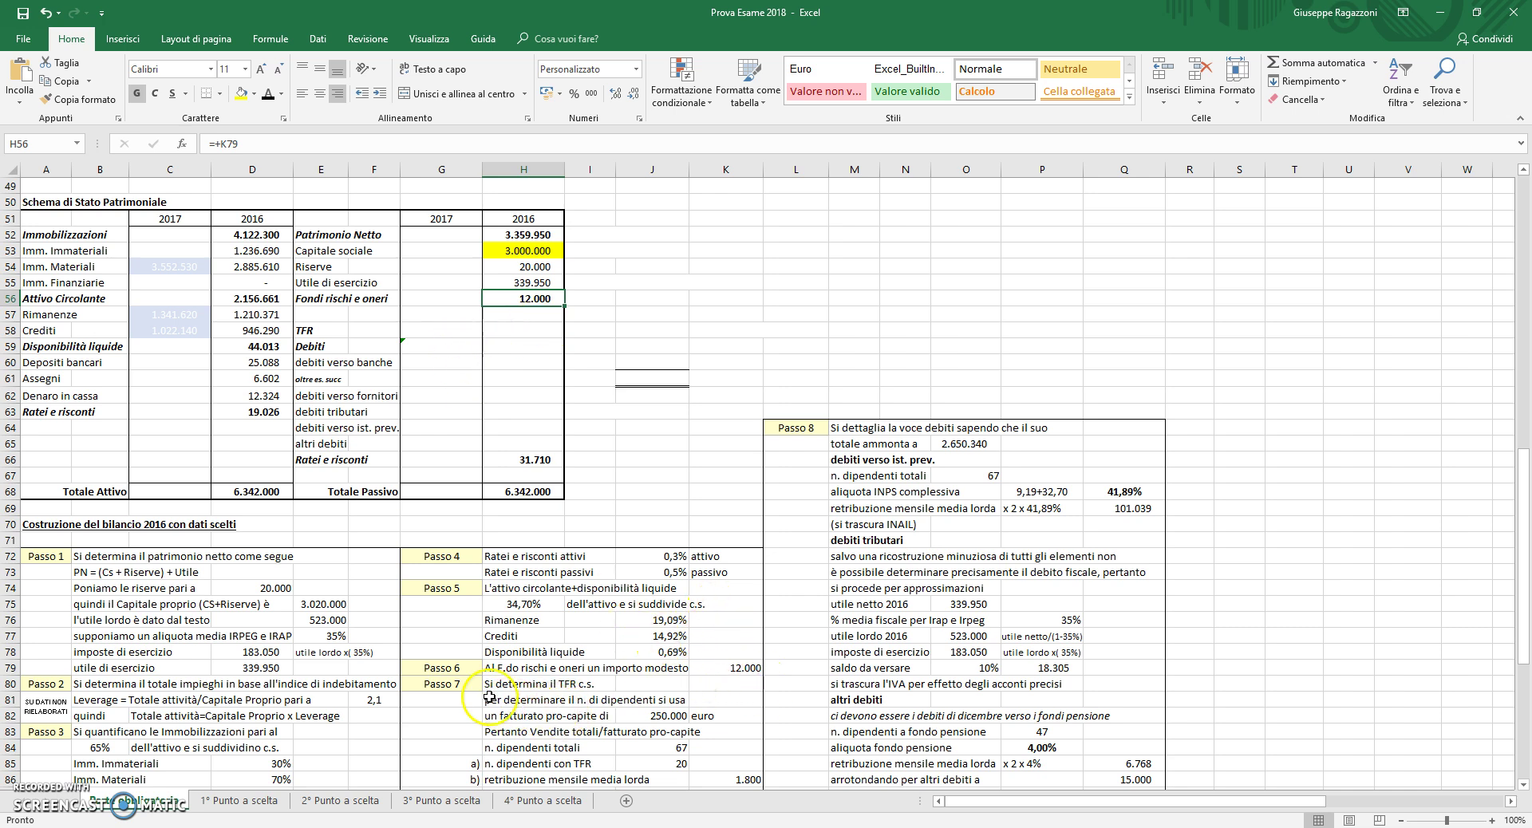
Inspect the Passo 7 formula for total employees and sum the 2016 AM91 and BR65 sales of the three regions.
scroll(524, 691, "down", 1)
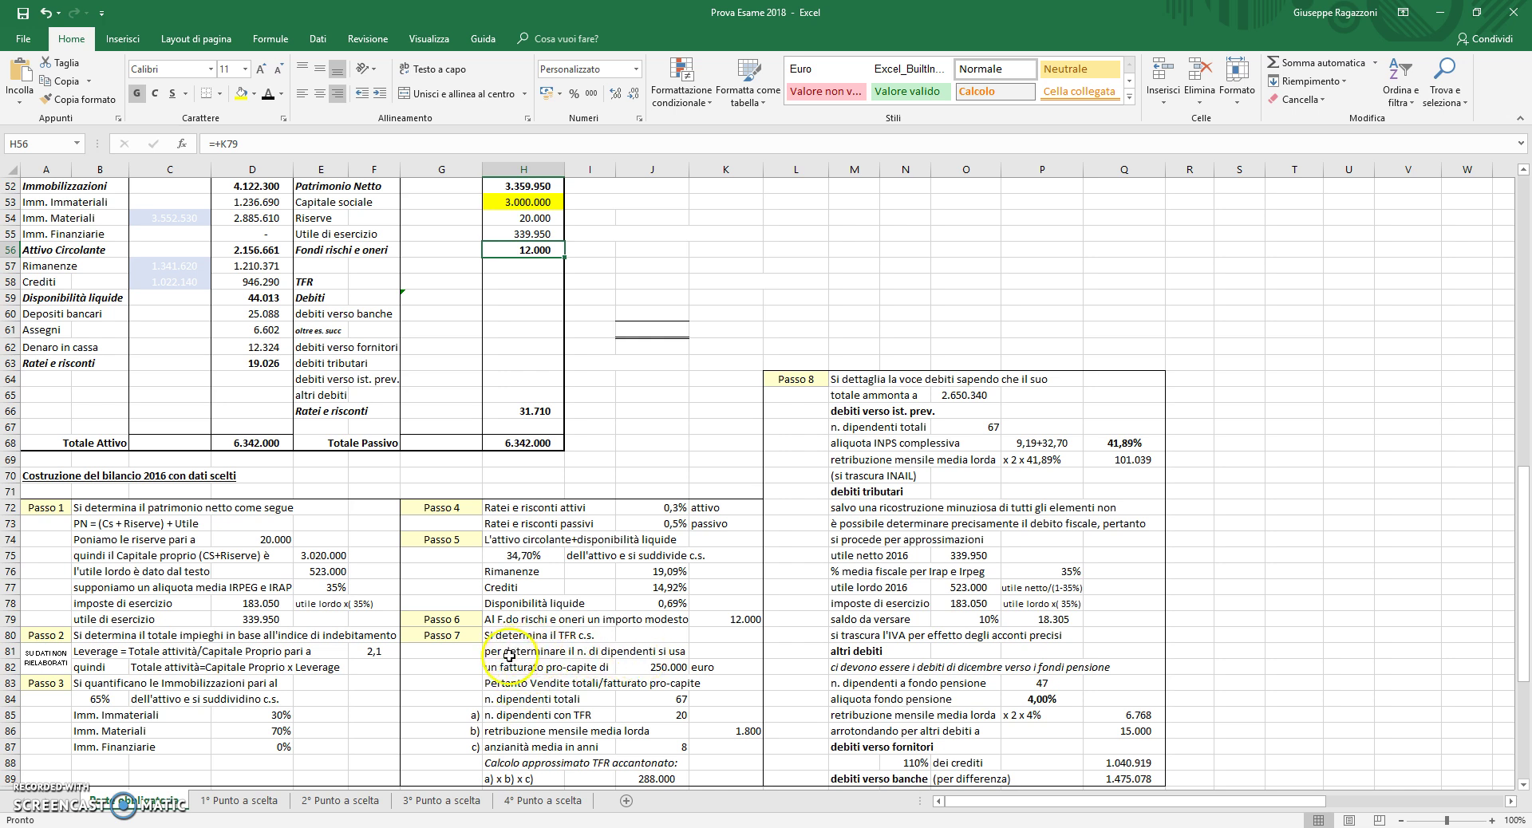
scroll(509, 655, "down", 1)
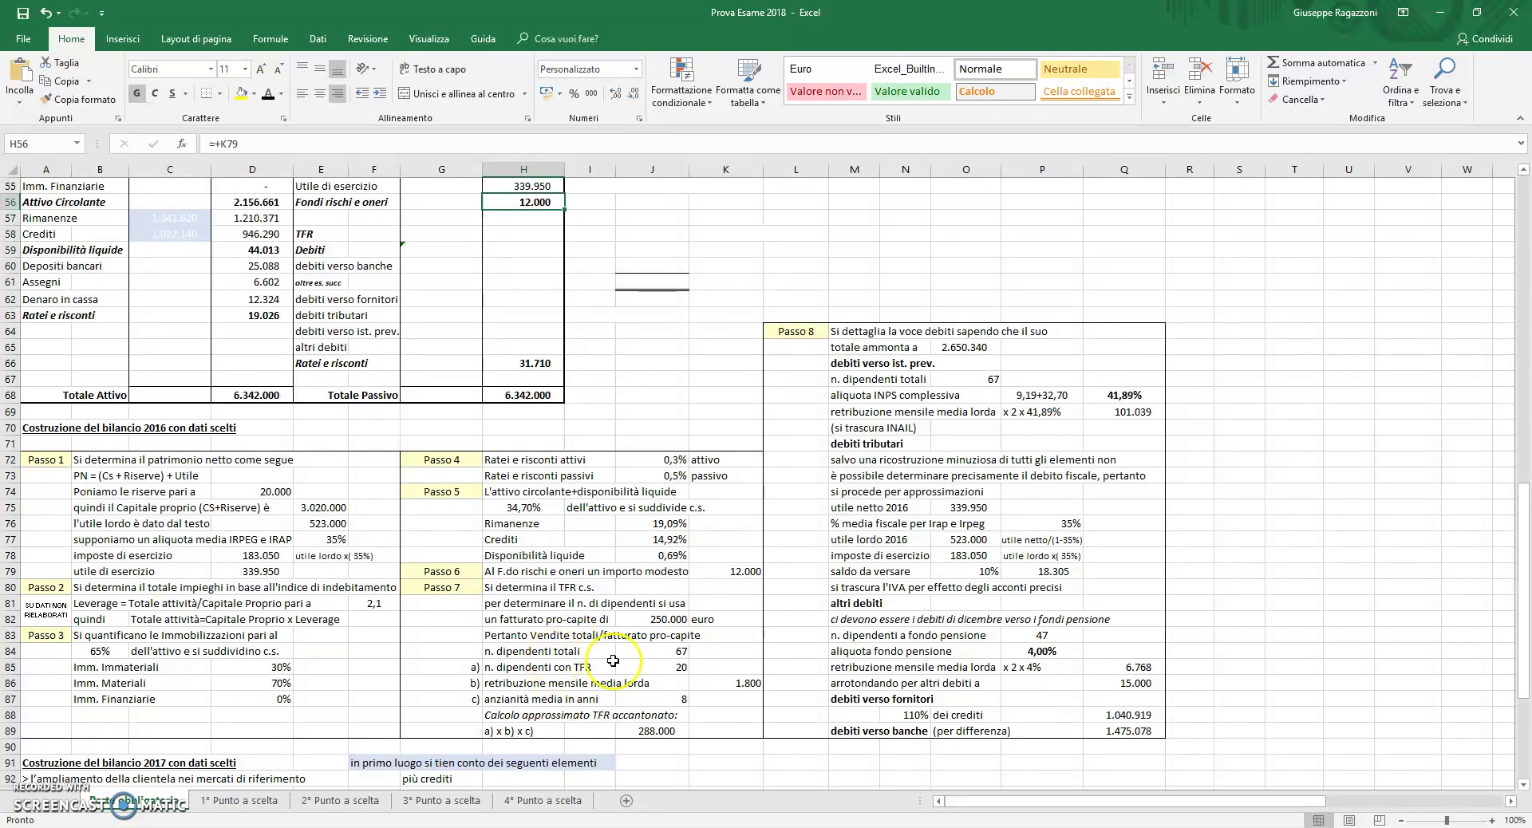
left_click(656, 658)
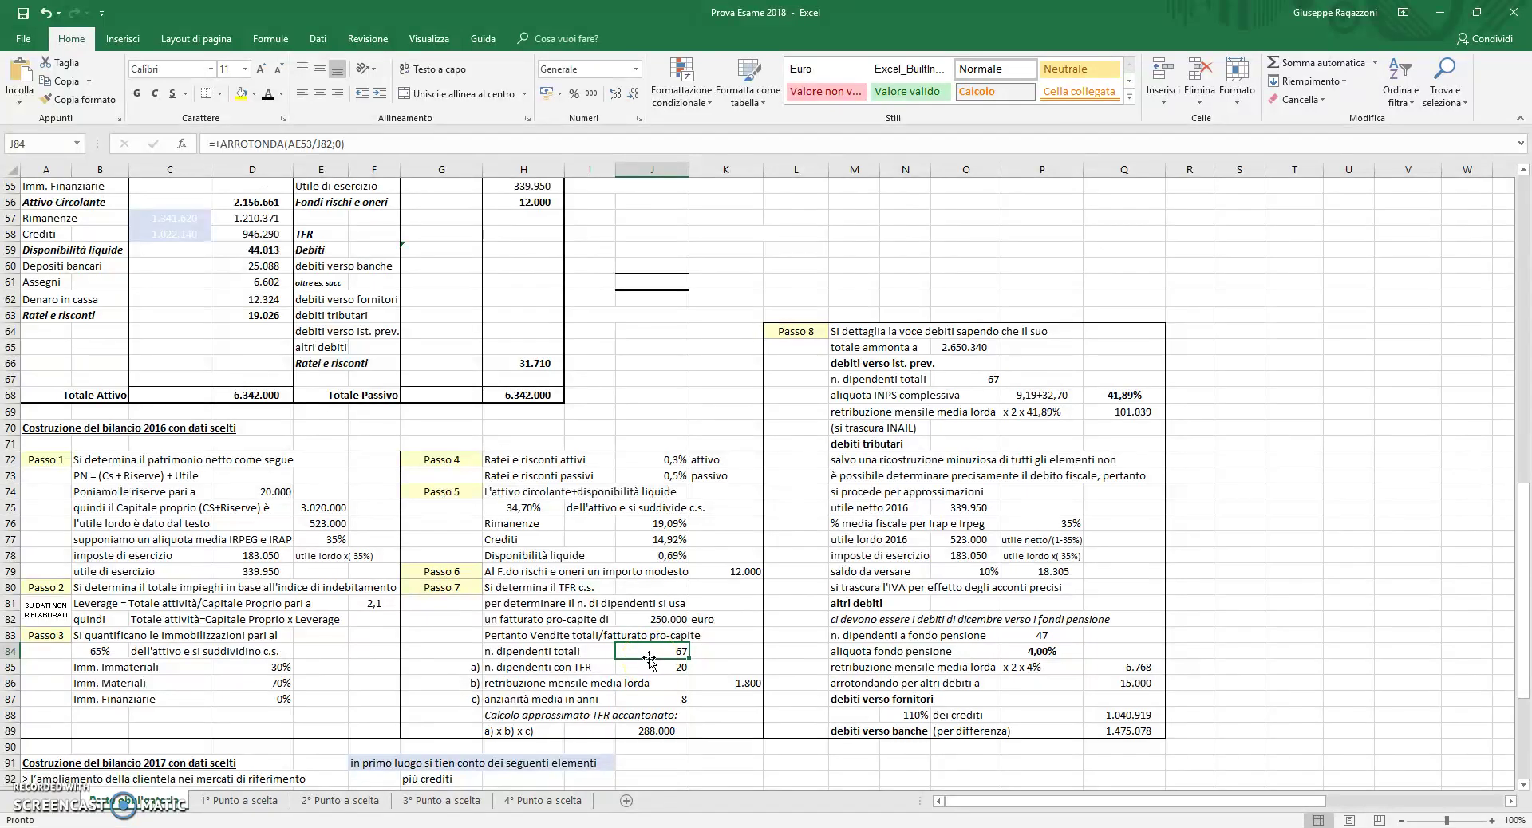
double_click(650, 655)
scroll(640, 656, "up", 4)
scroll(640, 656, "up", 14)
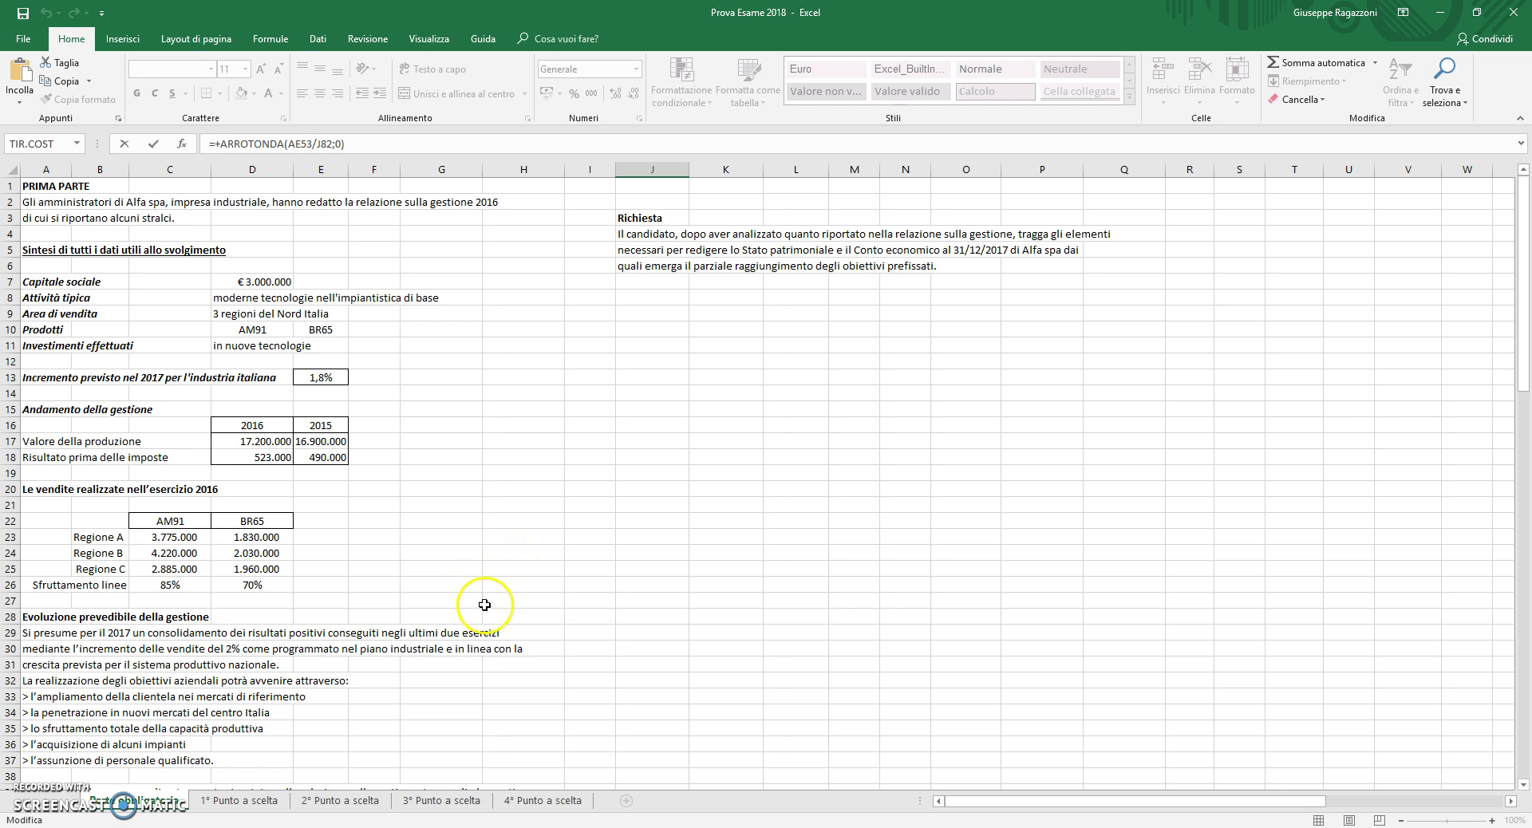
key("Escape")
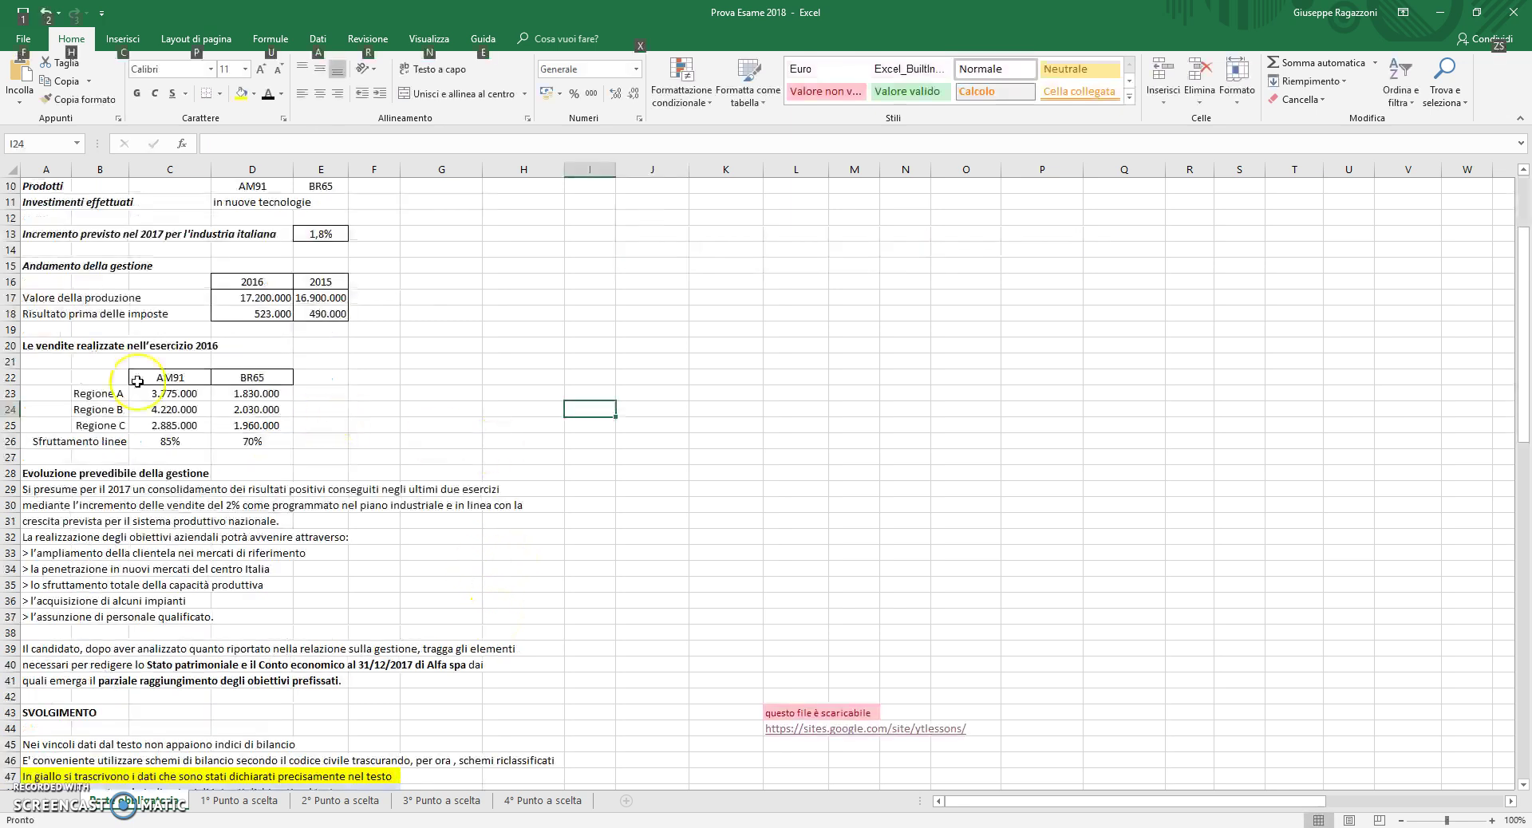
key("alt")
left_click_drag(158, 396, 232, 433)
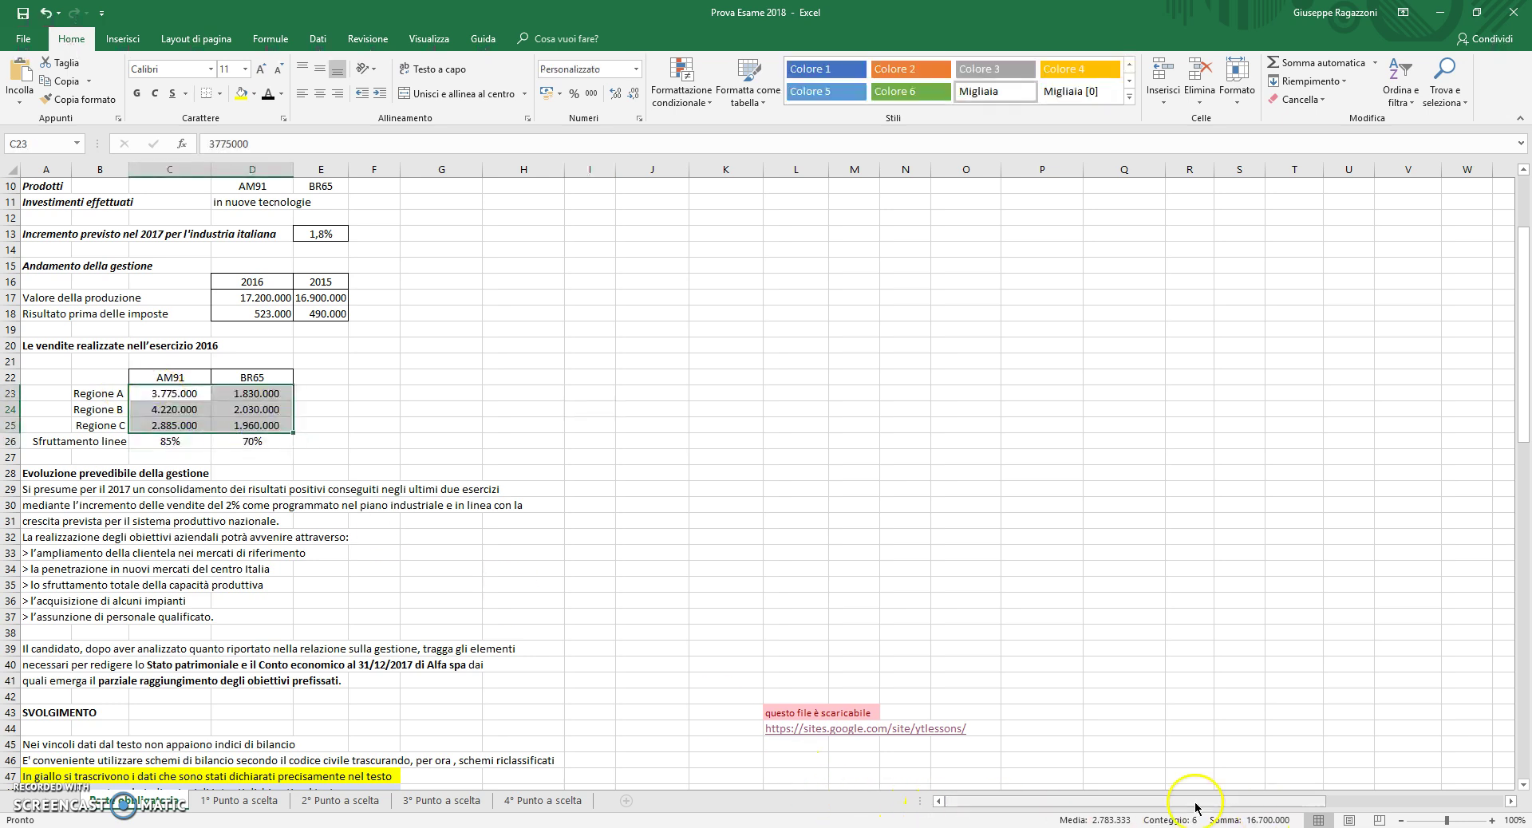
Review the employees with TFR and the TFR formula in Passo 7, and turn the 2016 TFR amount black.
scroll(766, 690, "down", 8)
scroll(728, 692, "down", 11)
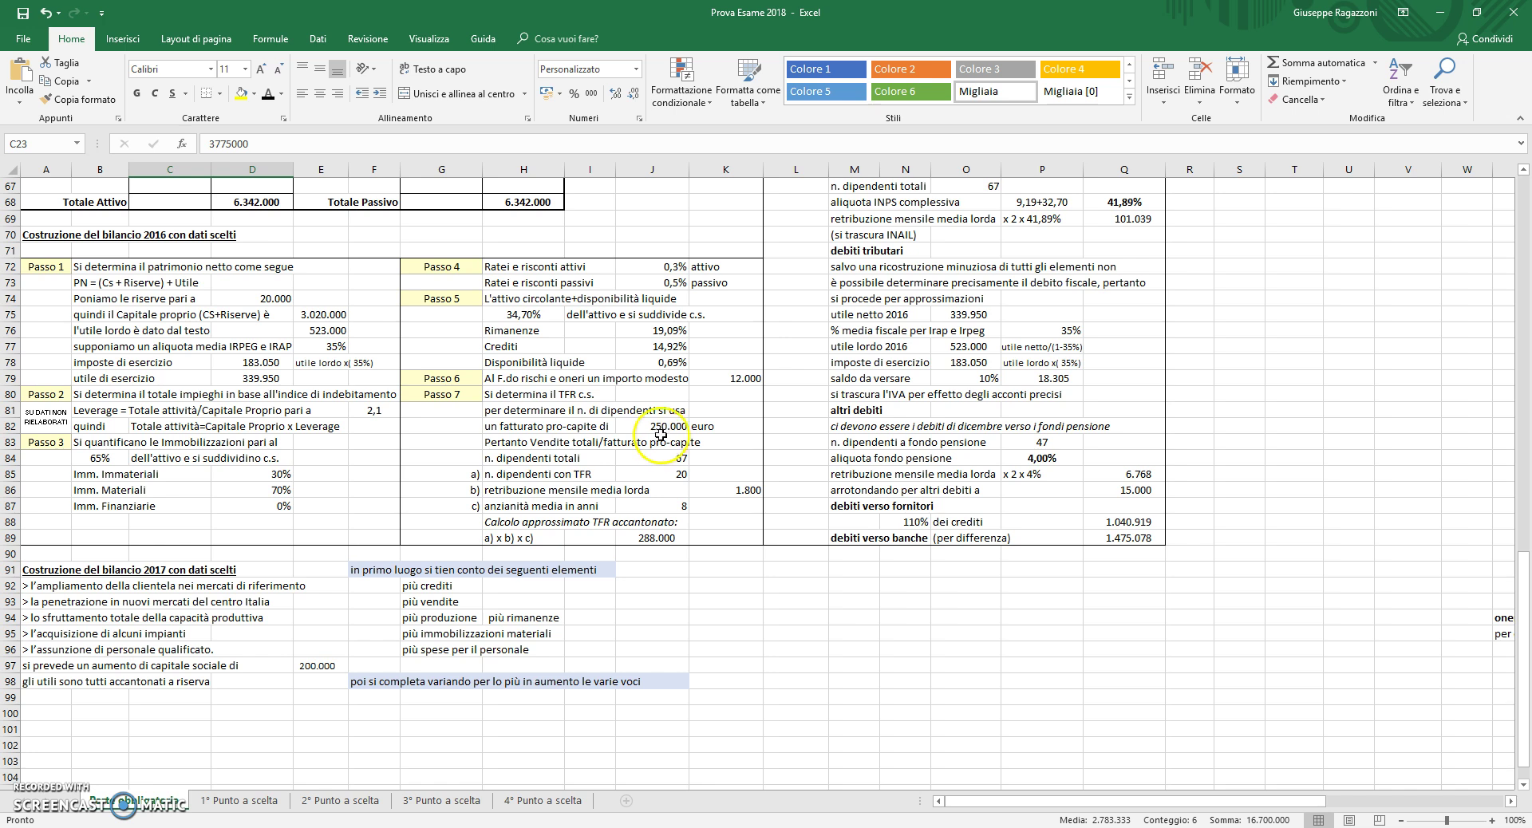
left_click(662, 475)
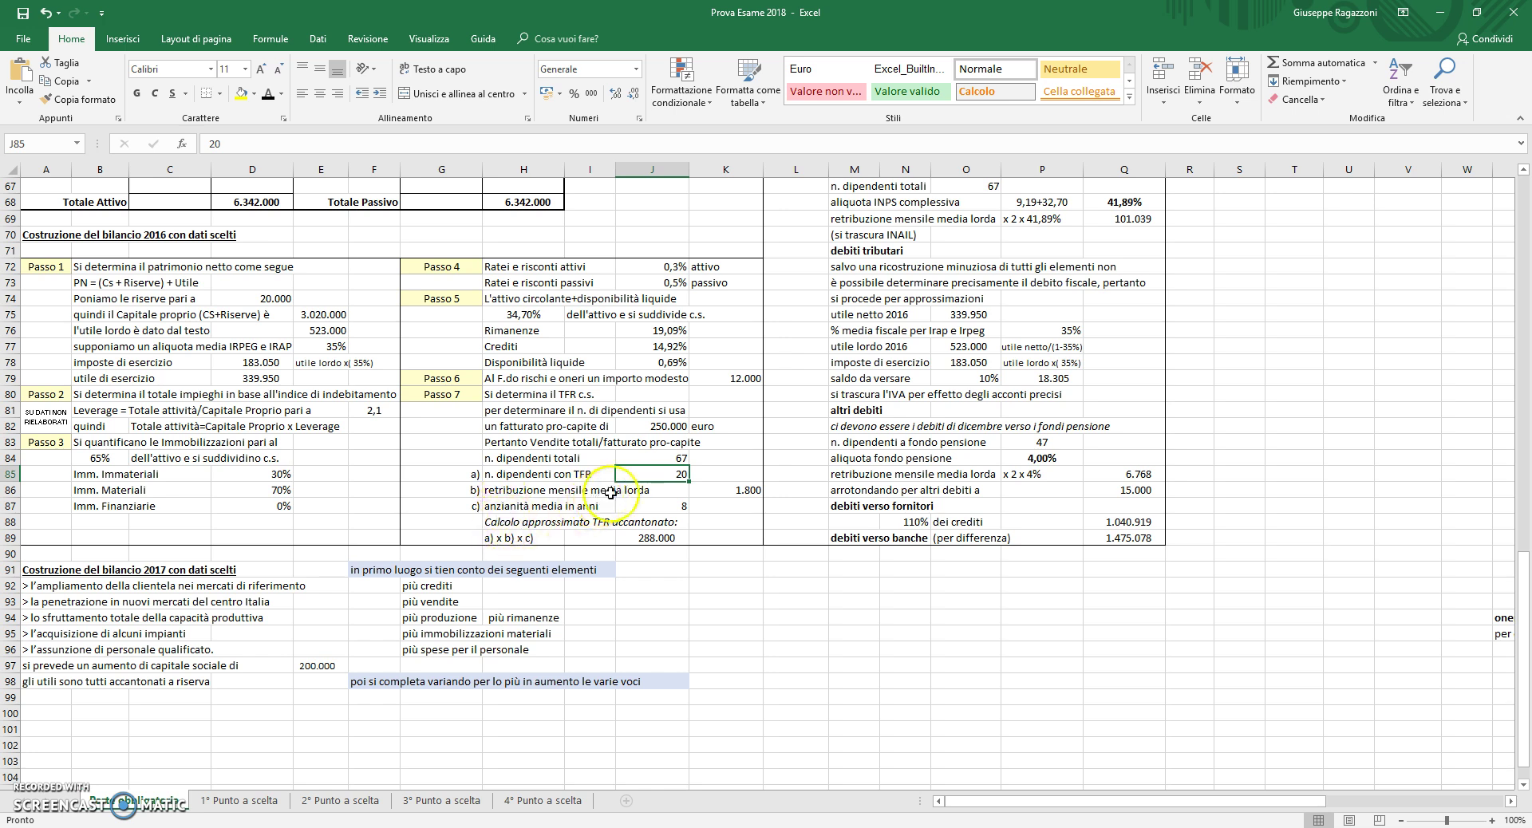
left_click(657, 539)
scroll(686, 479, "up", 8)
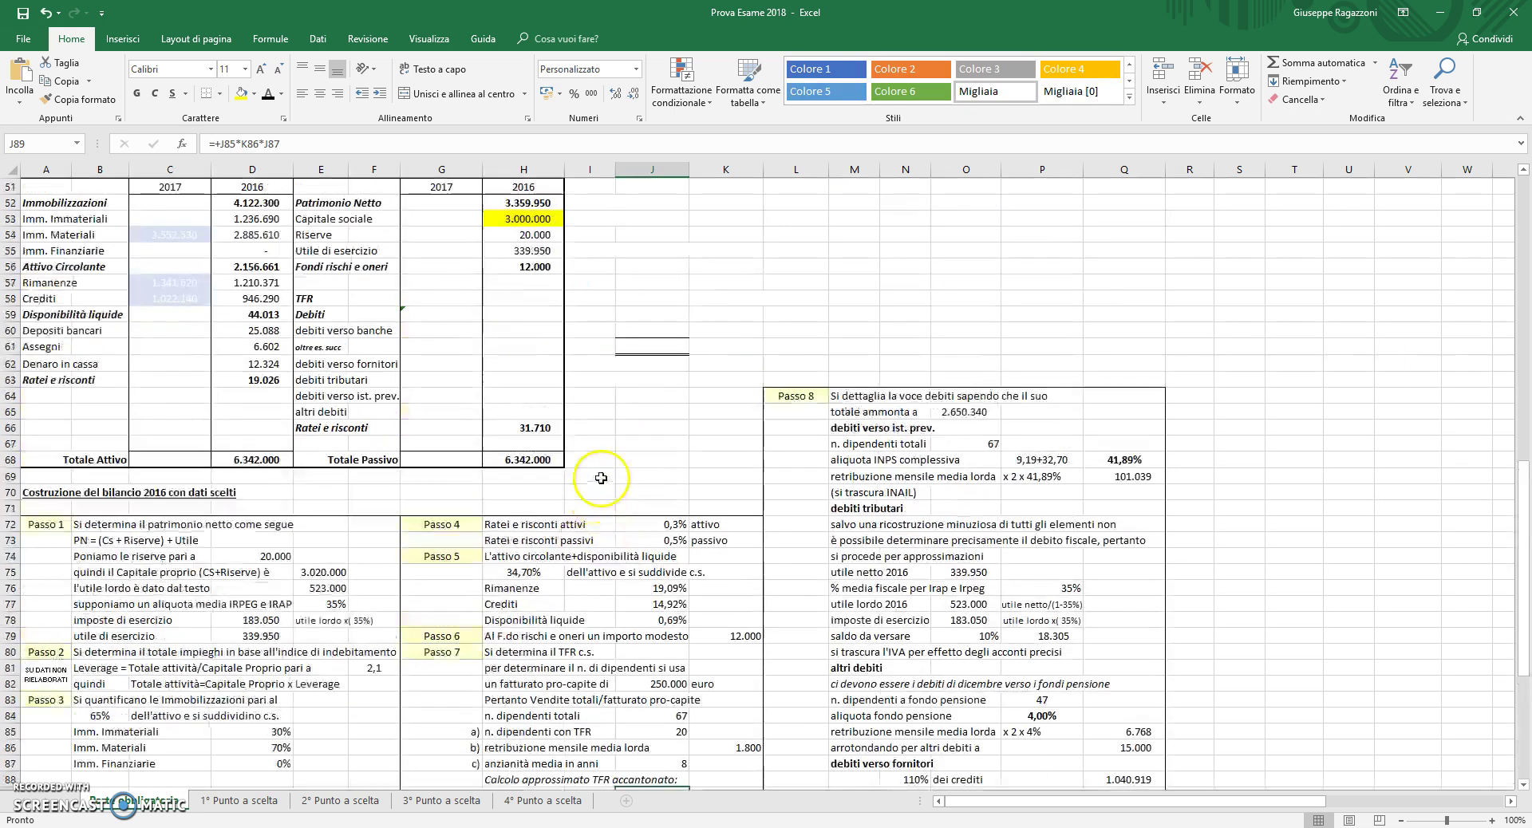
left_click(511, 426)
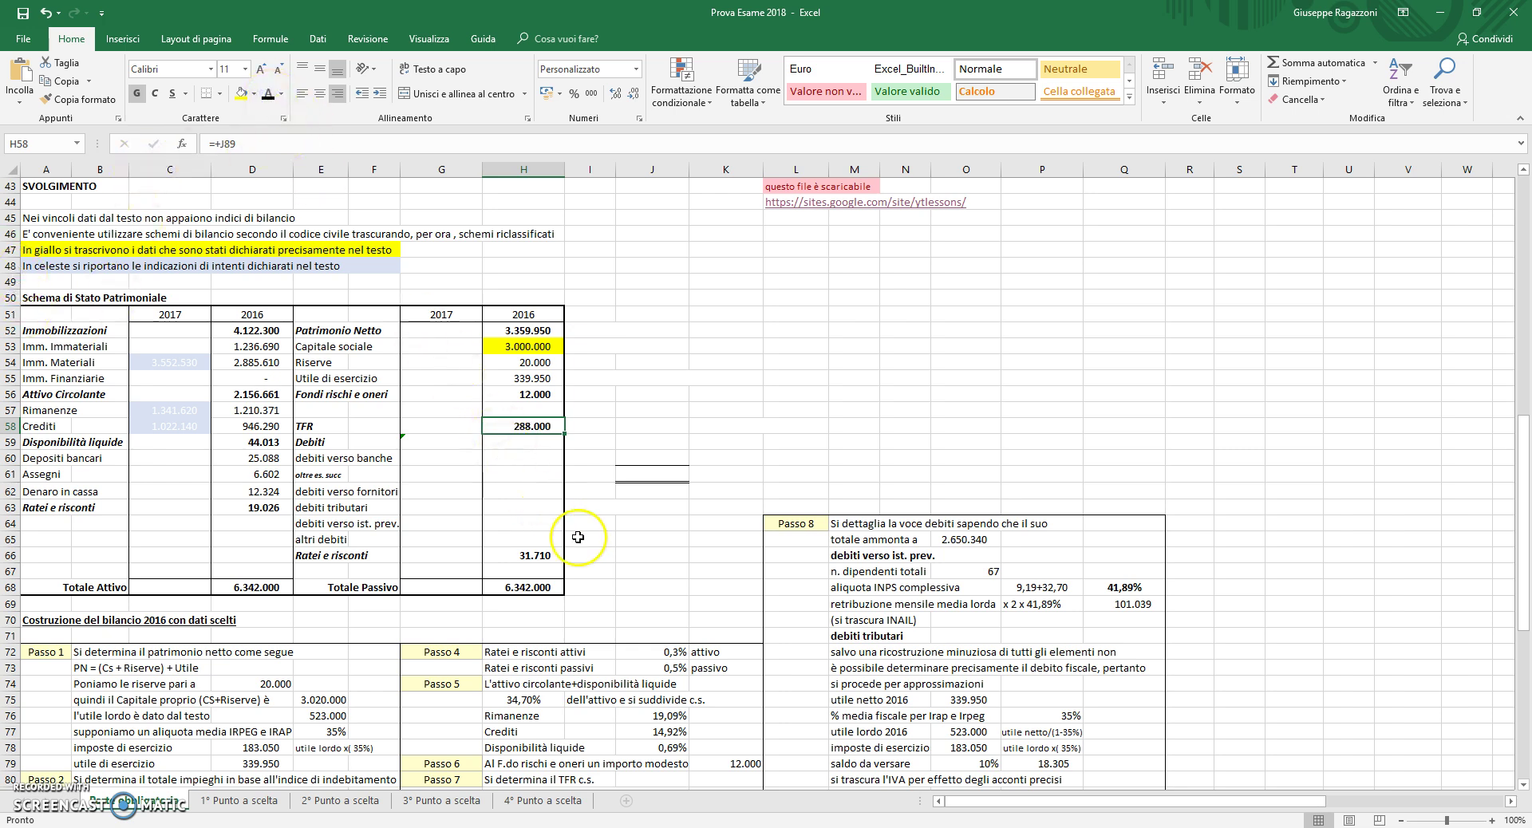
Inspect the total debts formula in Passo 8 and compare it with the 2016 Totale Passivo and liability amounts.
scroll(579, 538, "down", 4)
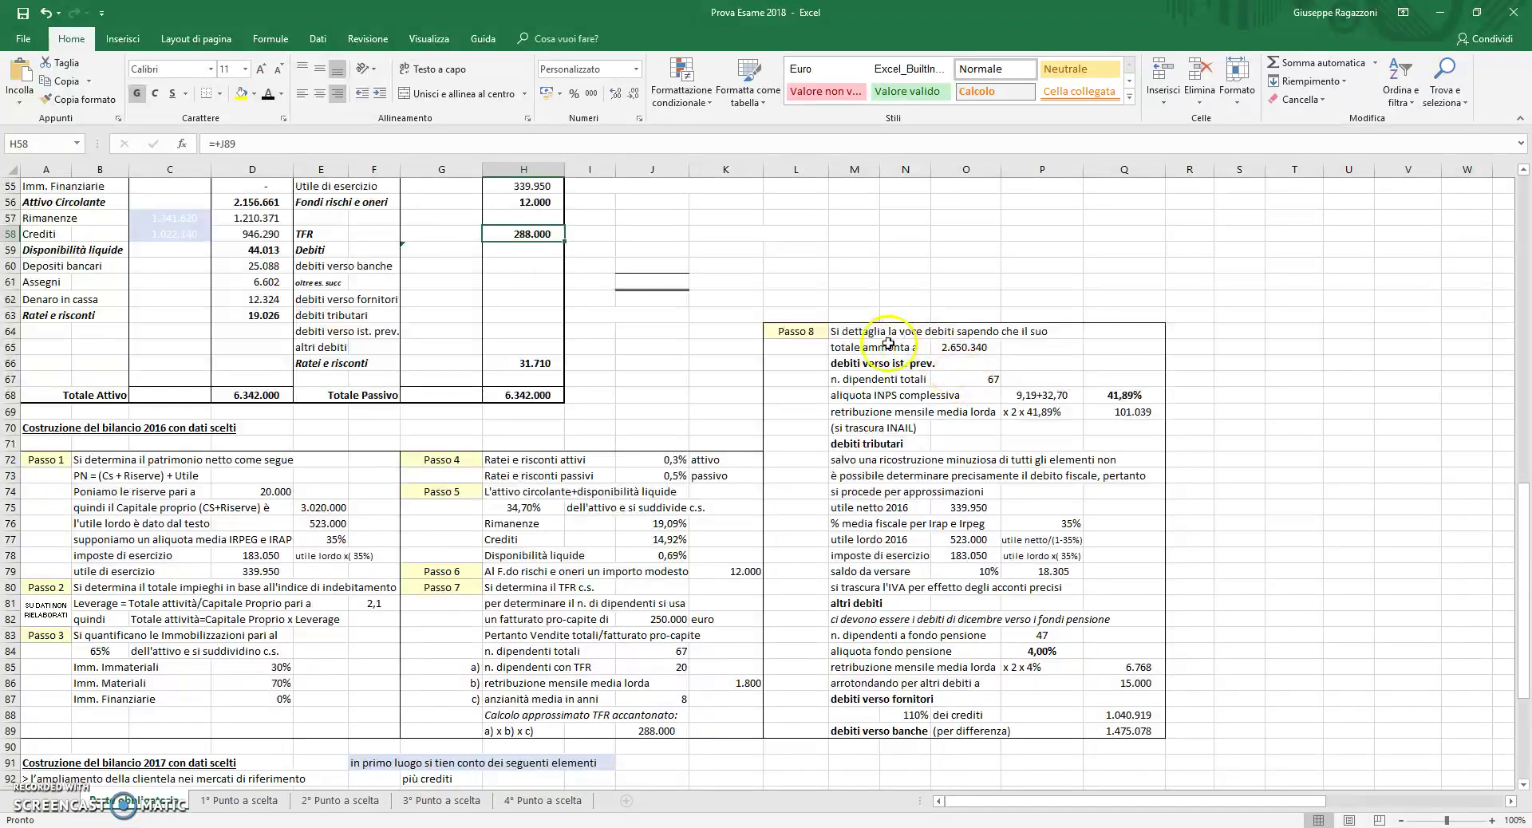
left_click(990, 349)
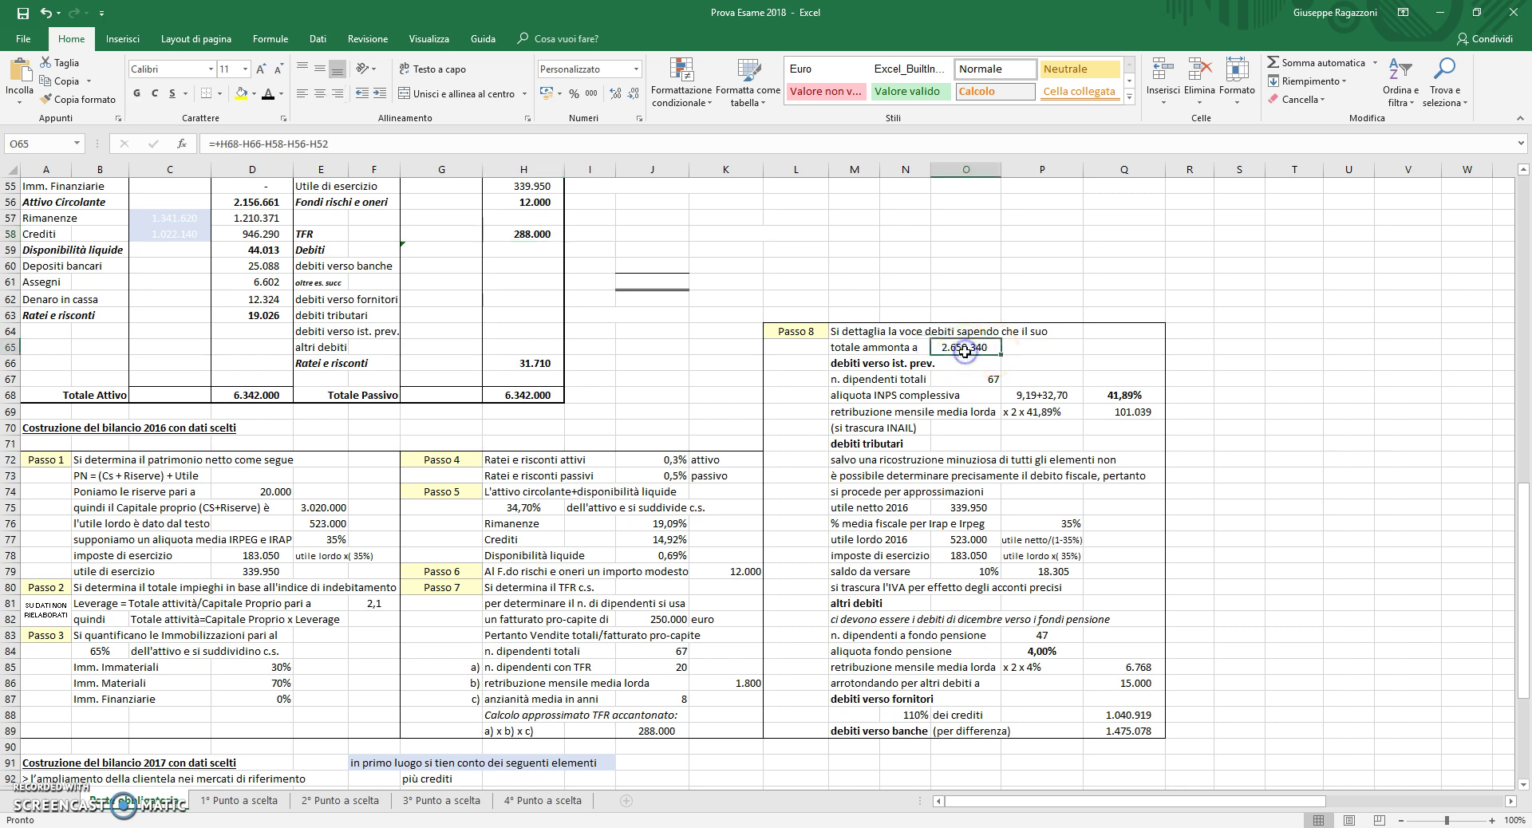
left_click(517, 398)
scroll(517, 397, "up", 3)
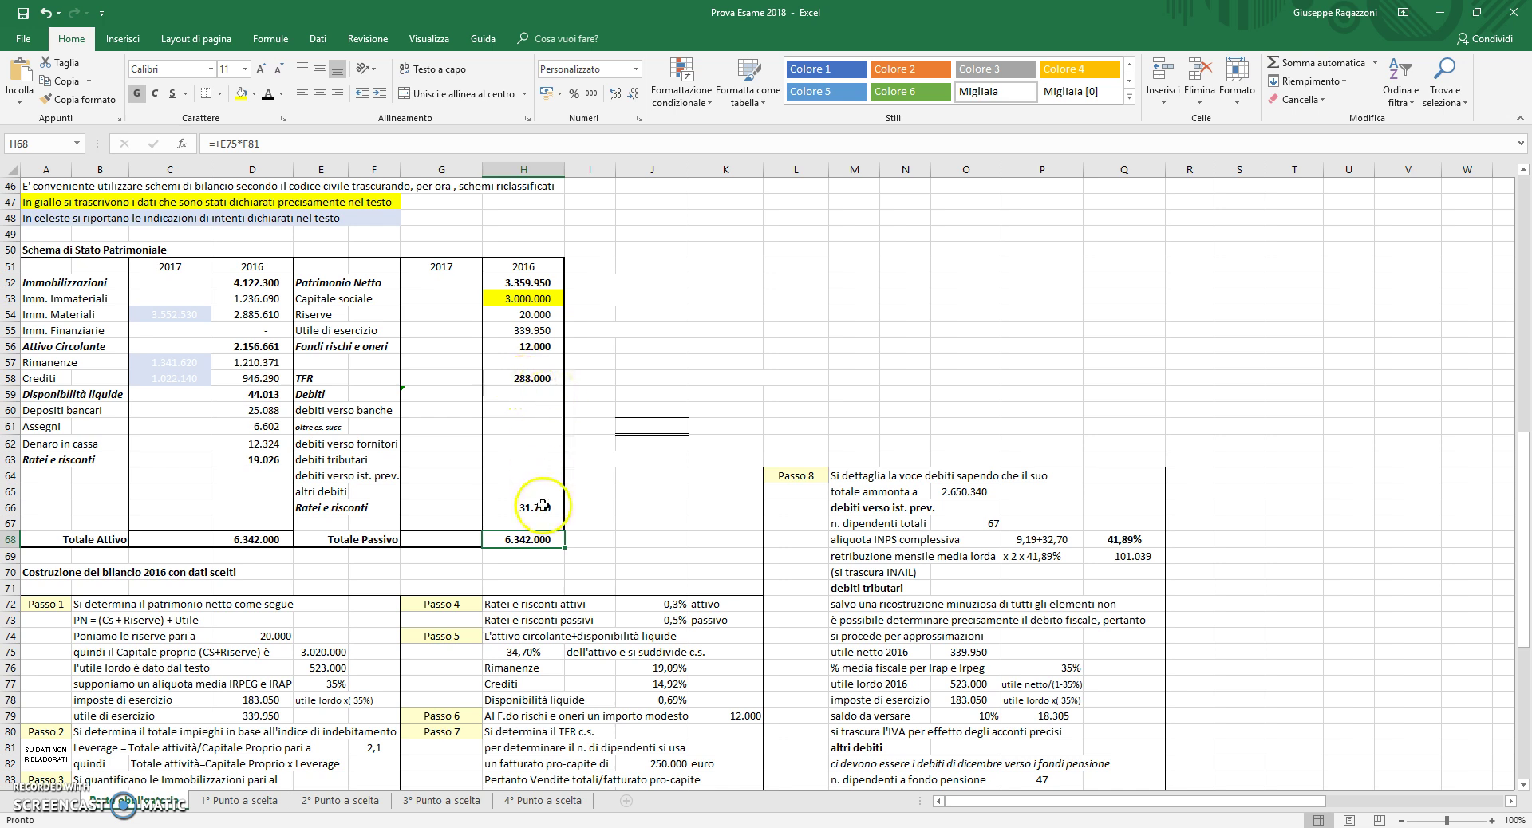
Apply the black font colour to the 2016 debiti verso ist. prev. amount and review the debiti tributari calculation in Passo 8.
scroll(904, 550, "down", 2)
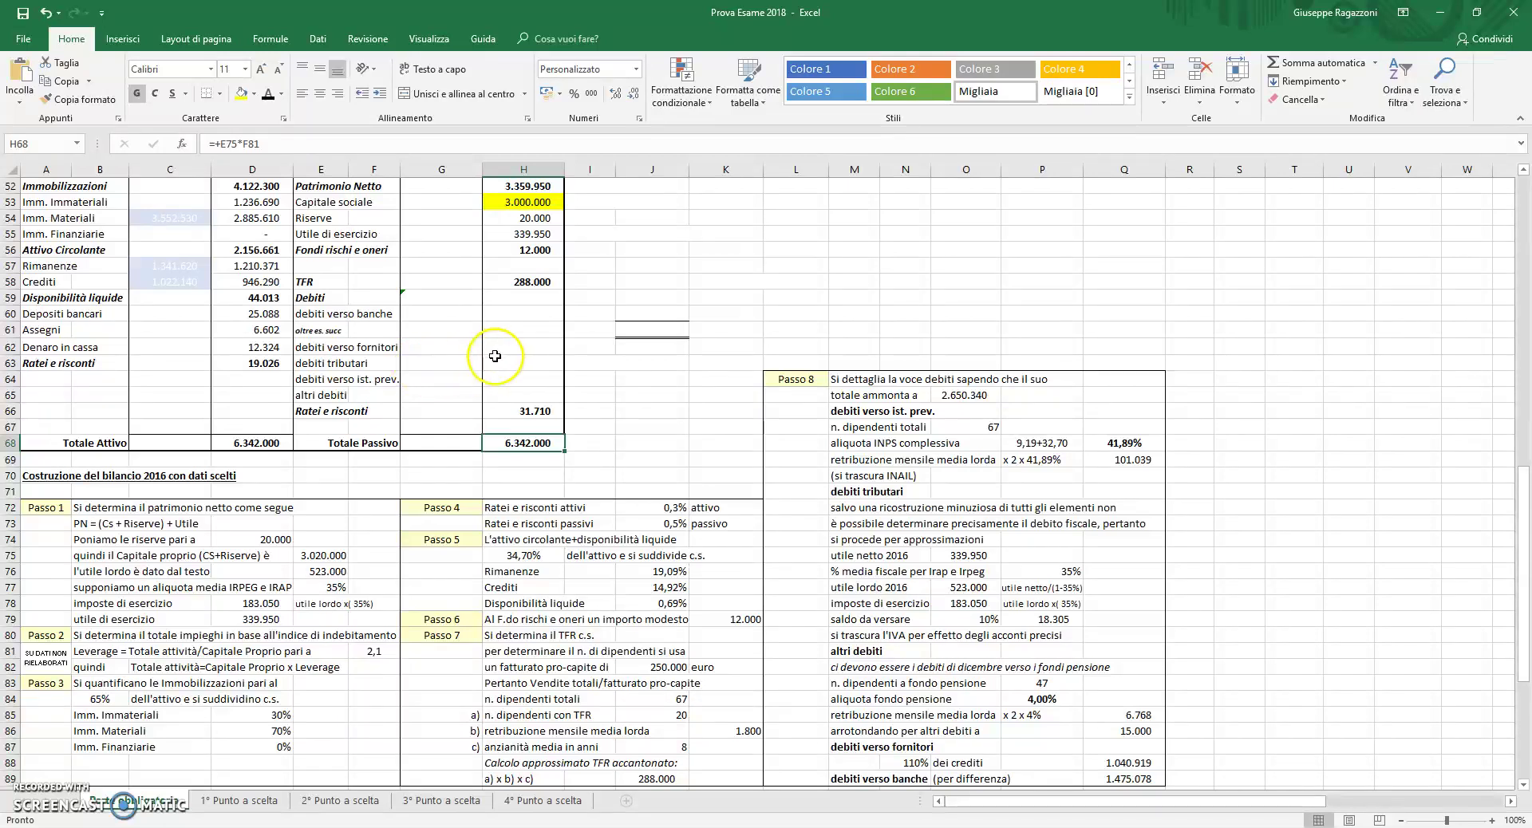
left_click(498, 380)
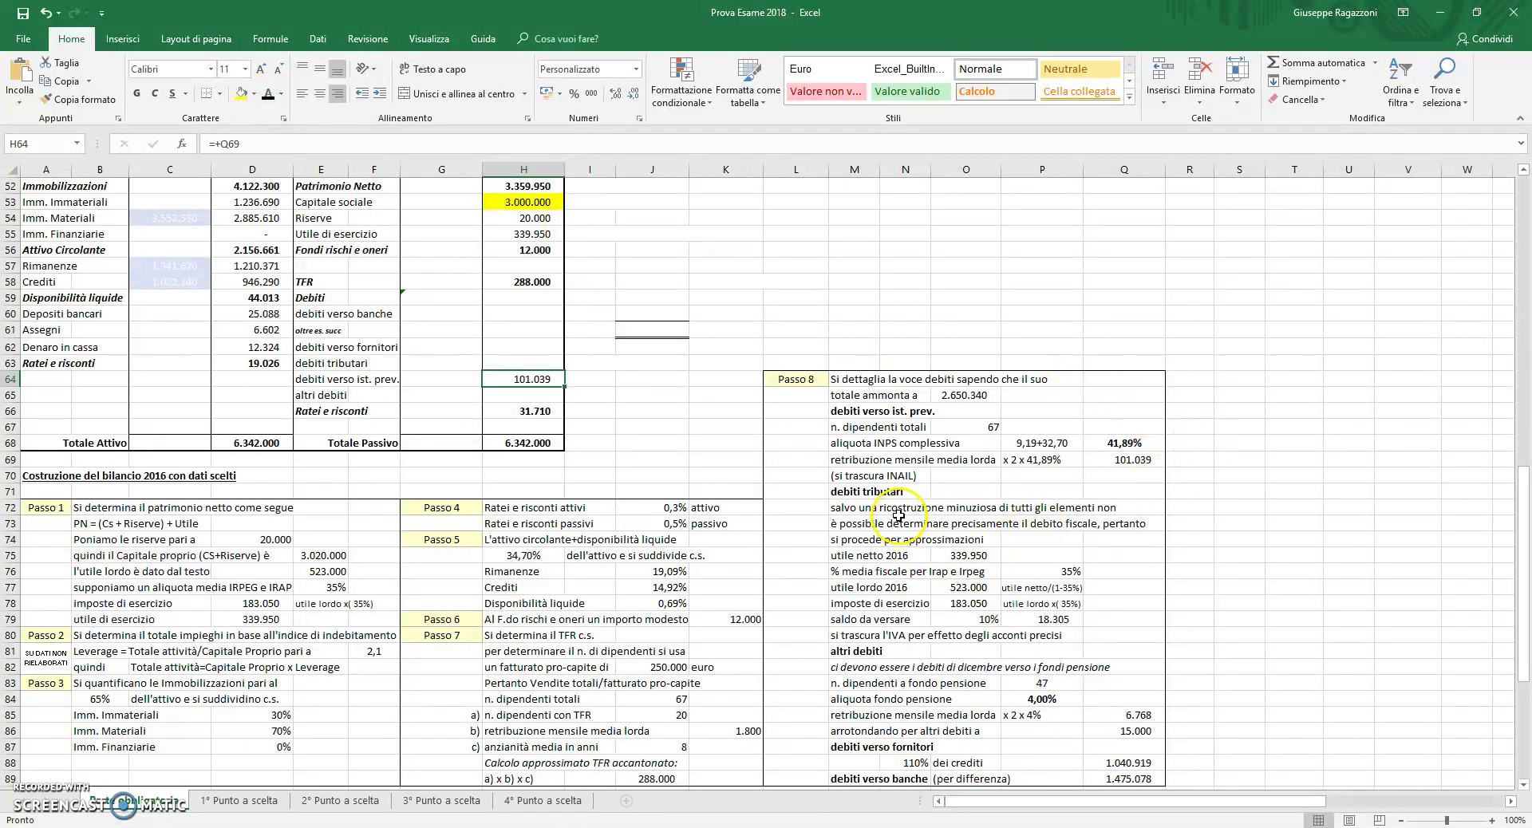
scroll(885, 503, "down", 2)
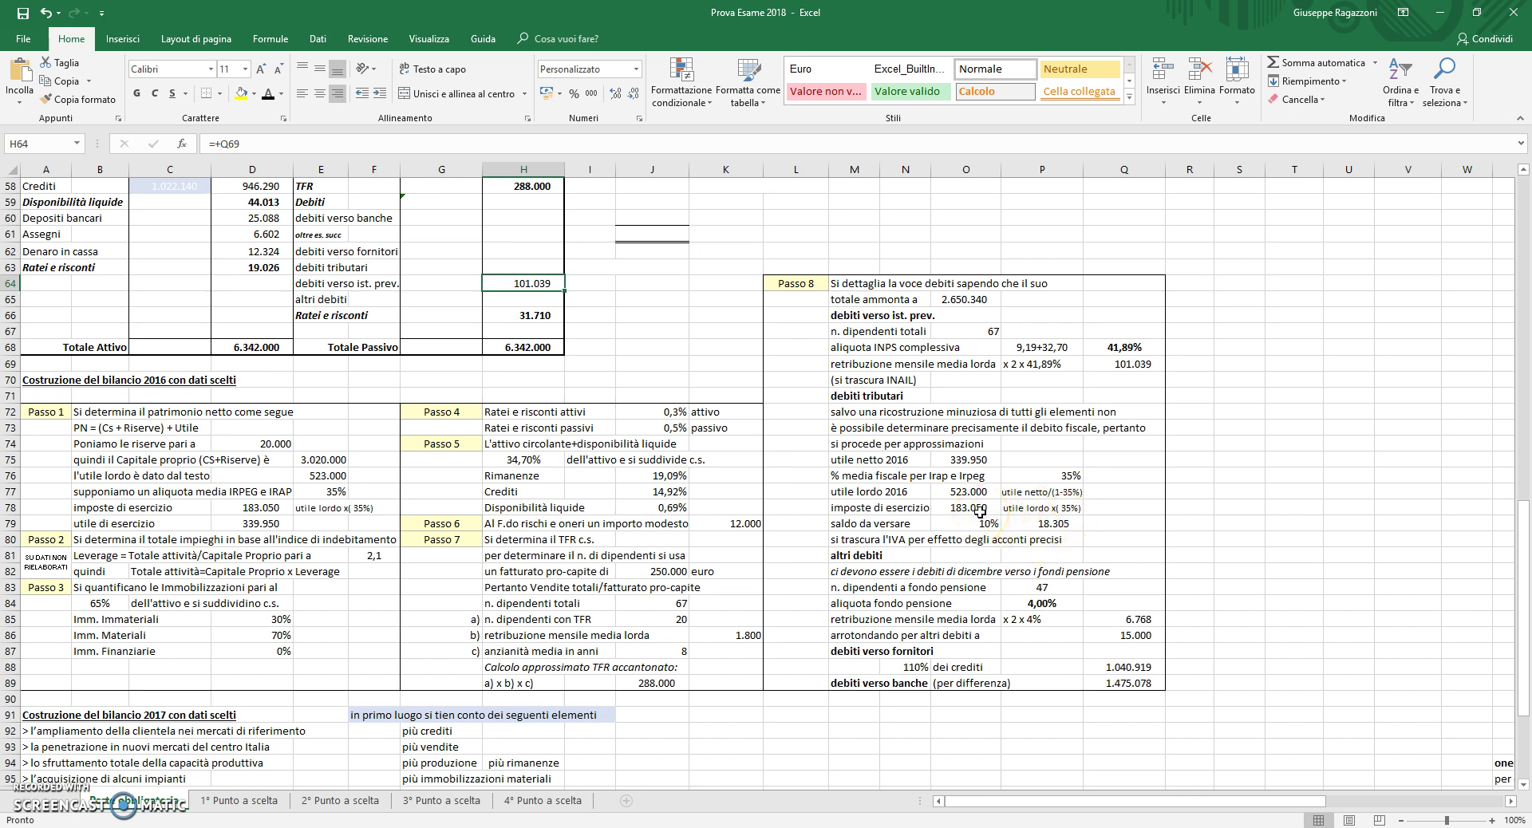
Apply the black font colour to the 2016 debiti tributari amount, following the saldo da versare calculation in Passo 8.
scroll(980, 512, "up", 2)
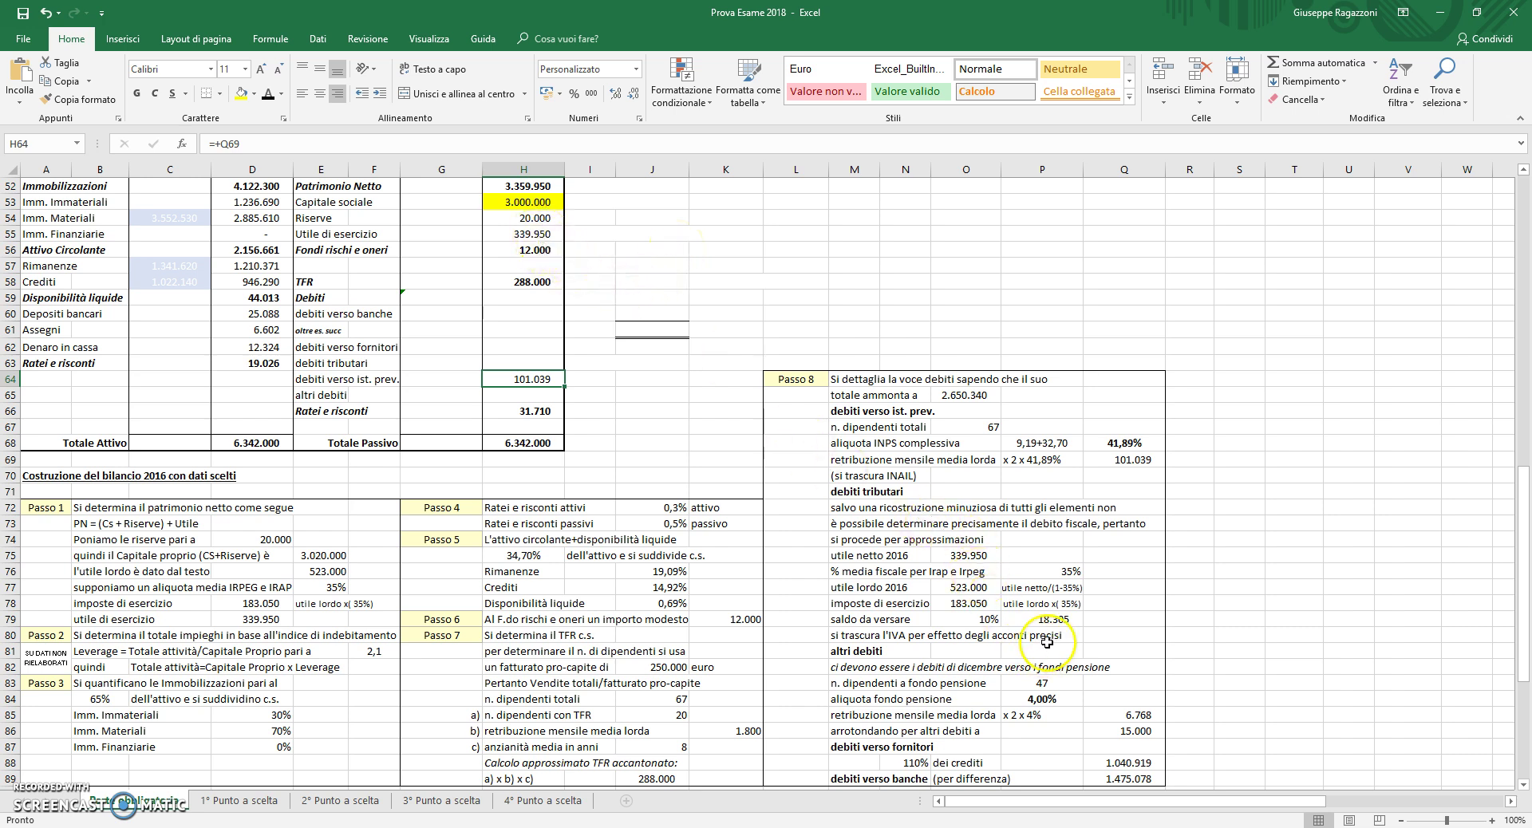
scroll(1083, 600, "down", 1)
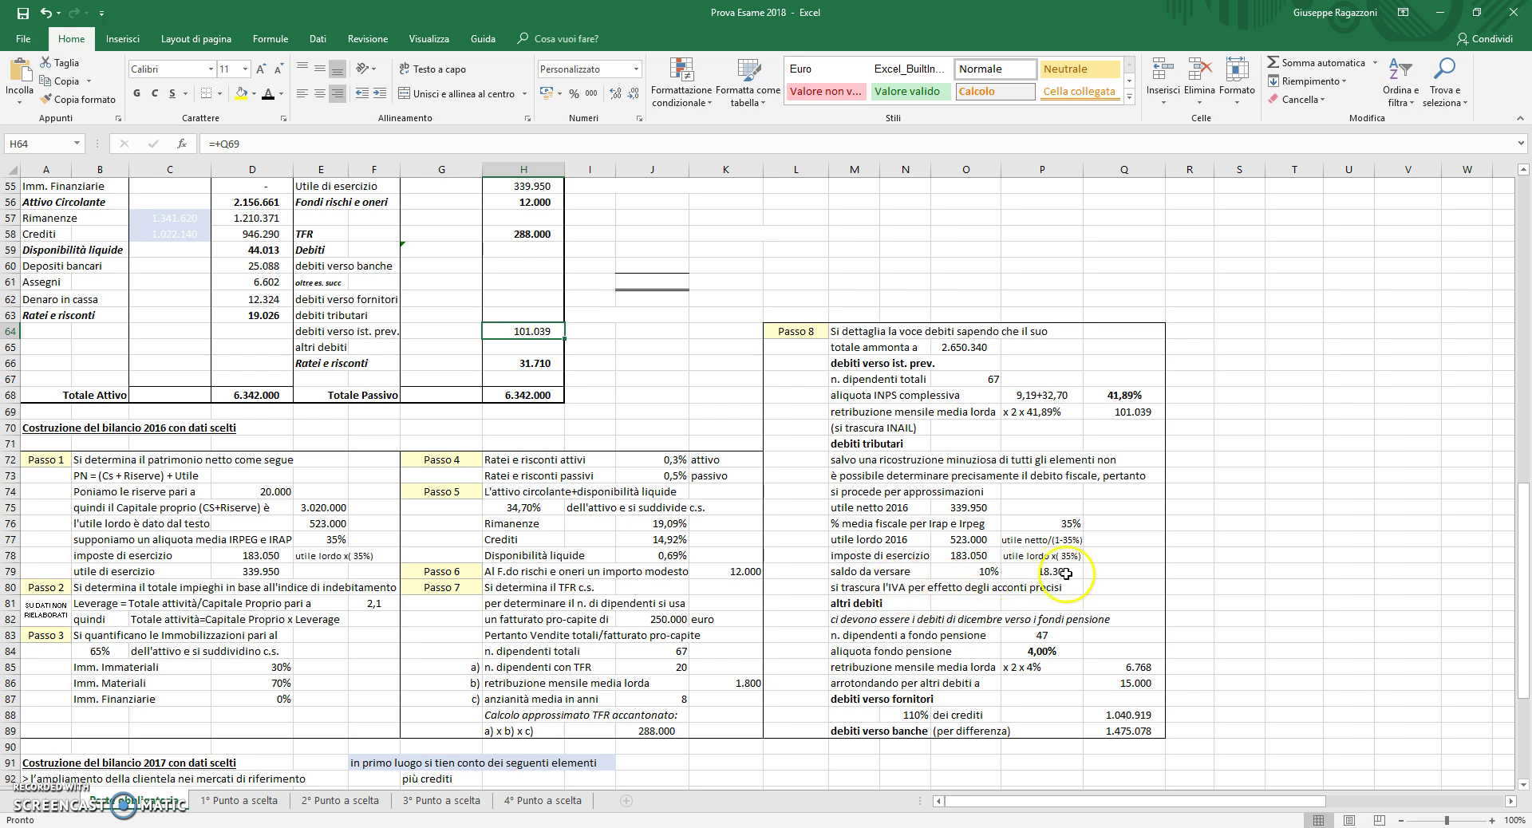
left_click(519, 315)
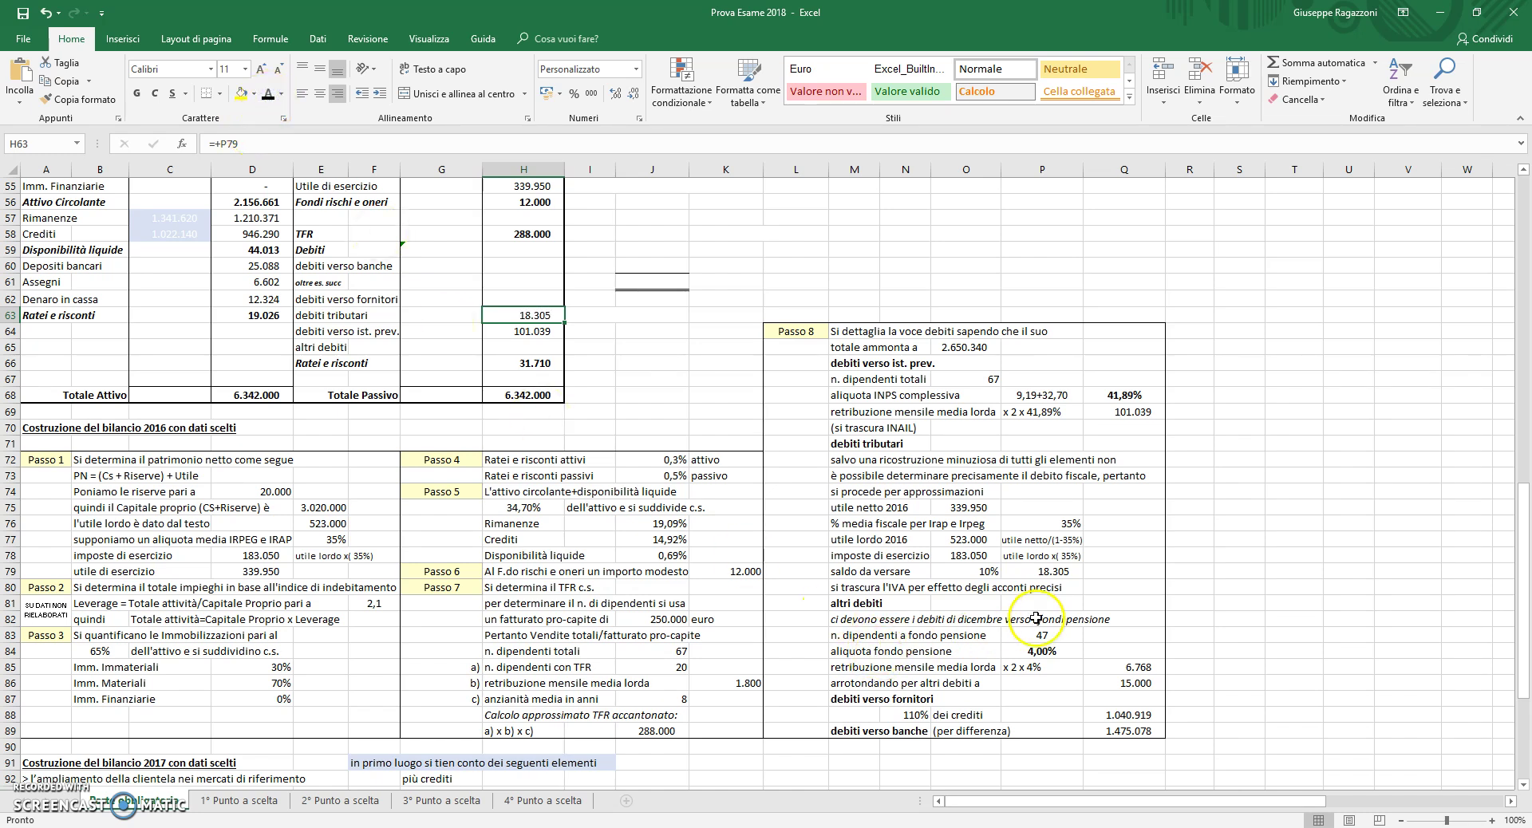
Review the altri debiti calculation in Passo 8 and turn the 2016 altri debiti amount black.
scroll(888, 625, "down", 3)
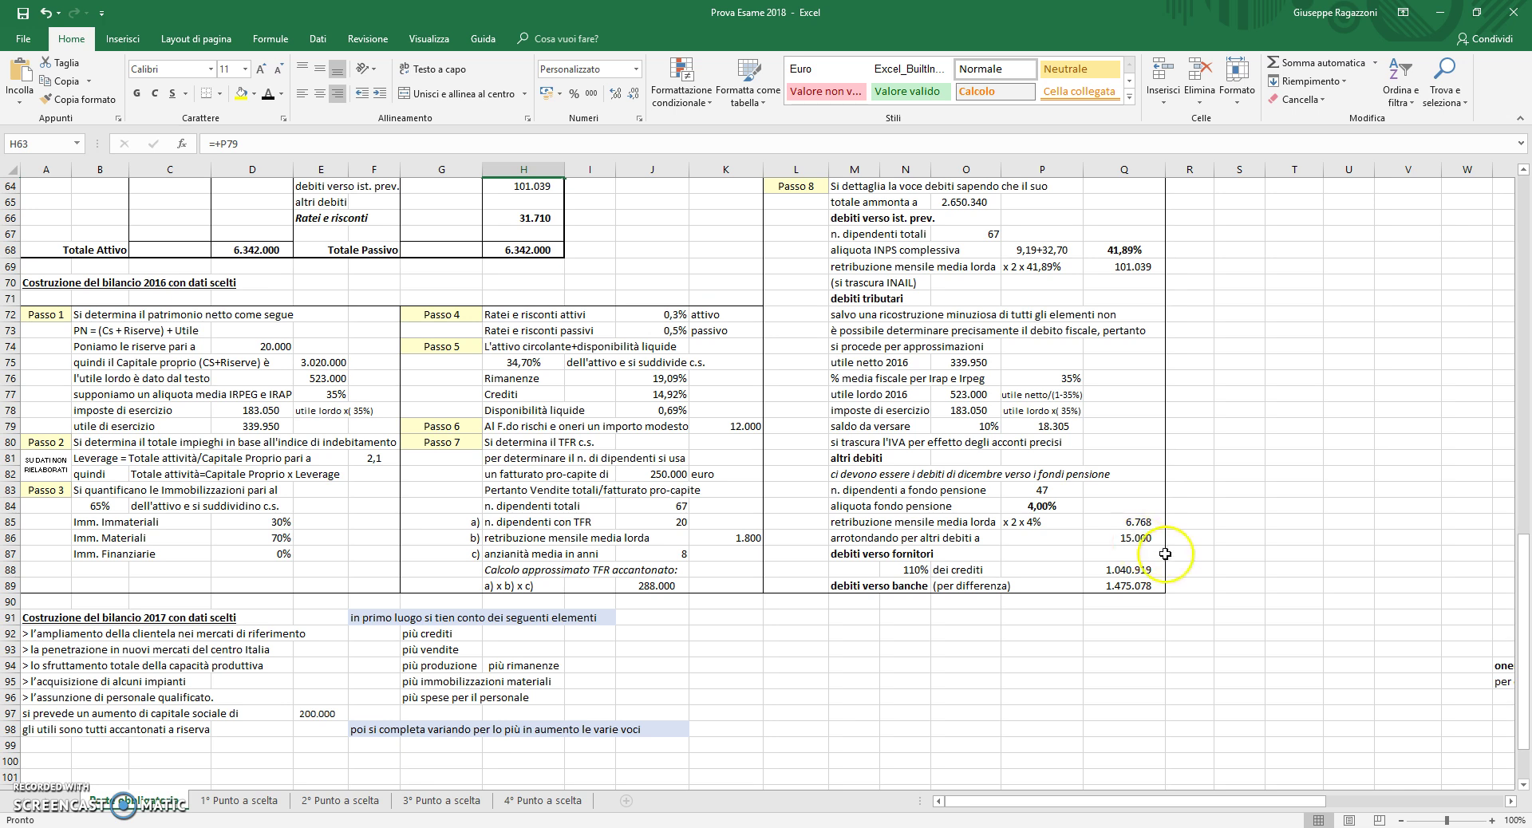
scroll(747, 365, "up", 1)
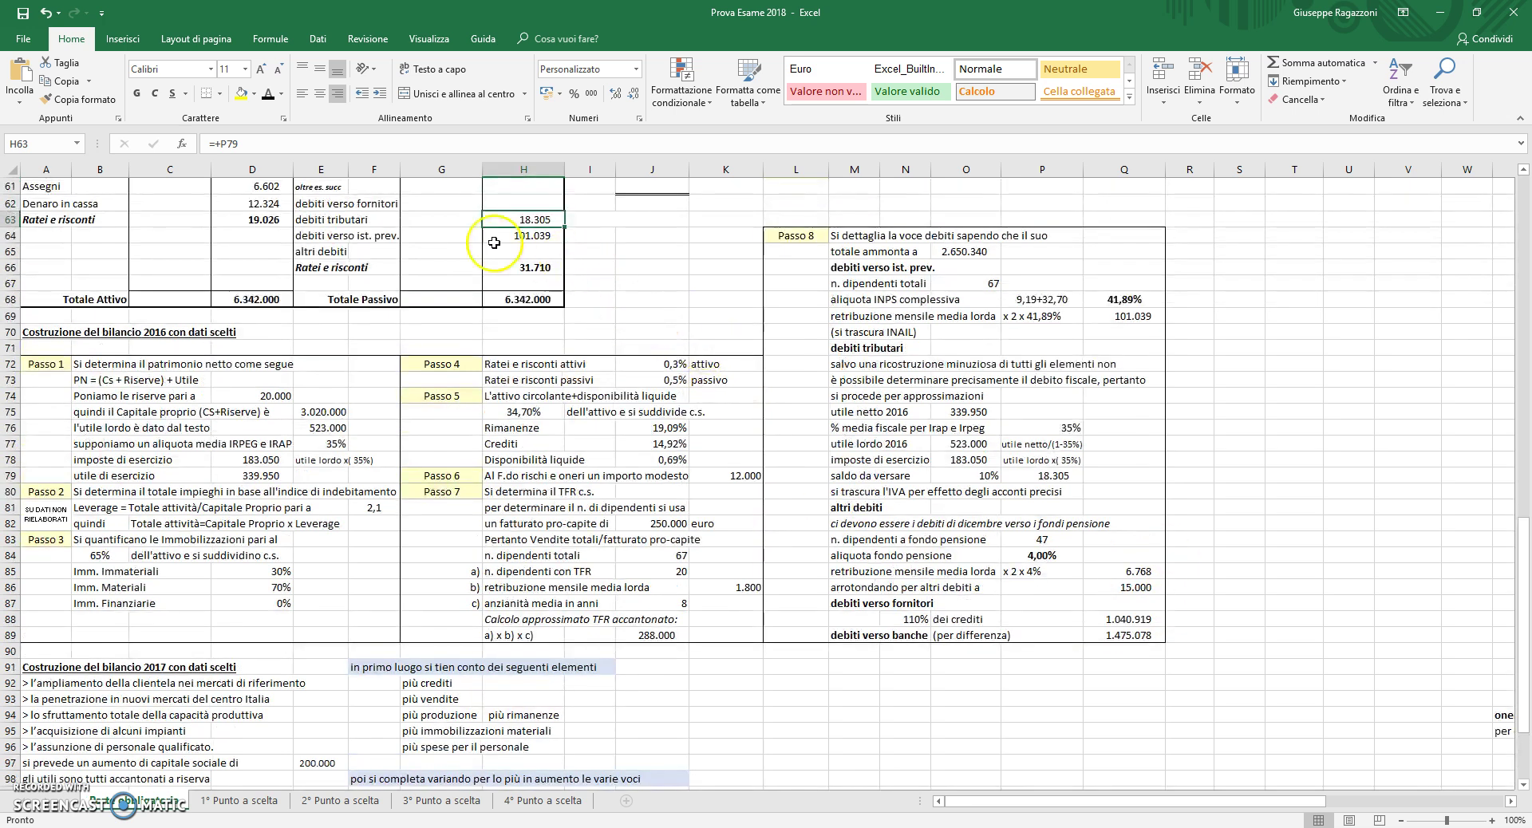
left_click(503, 253)
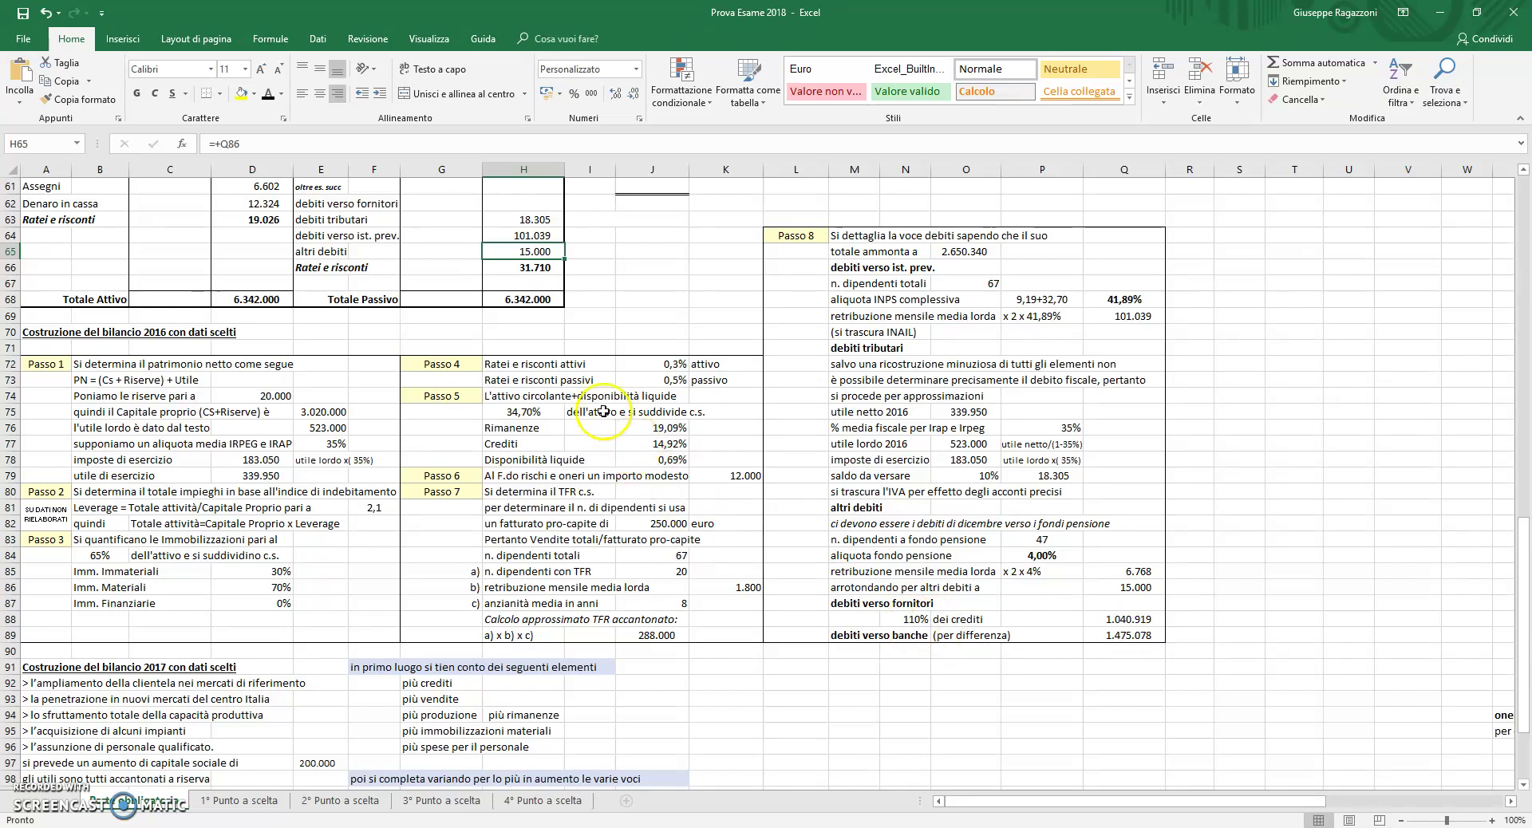
Apply the black font colour to the 2016 debiti verso fornitori and debiti verso banche amounts.
scroll(582, 391, "up", 1)
left_click(499, 252)
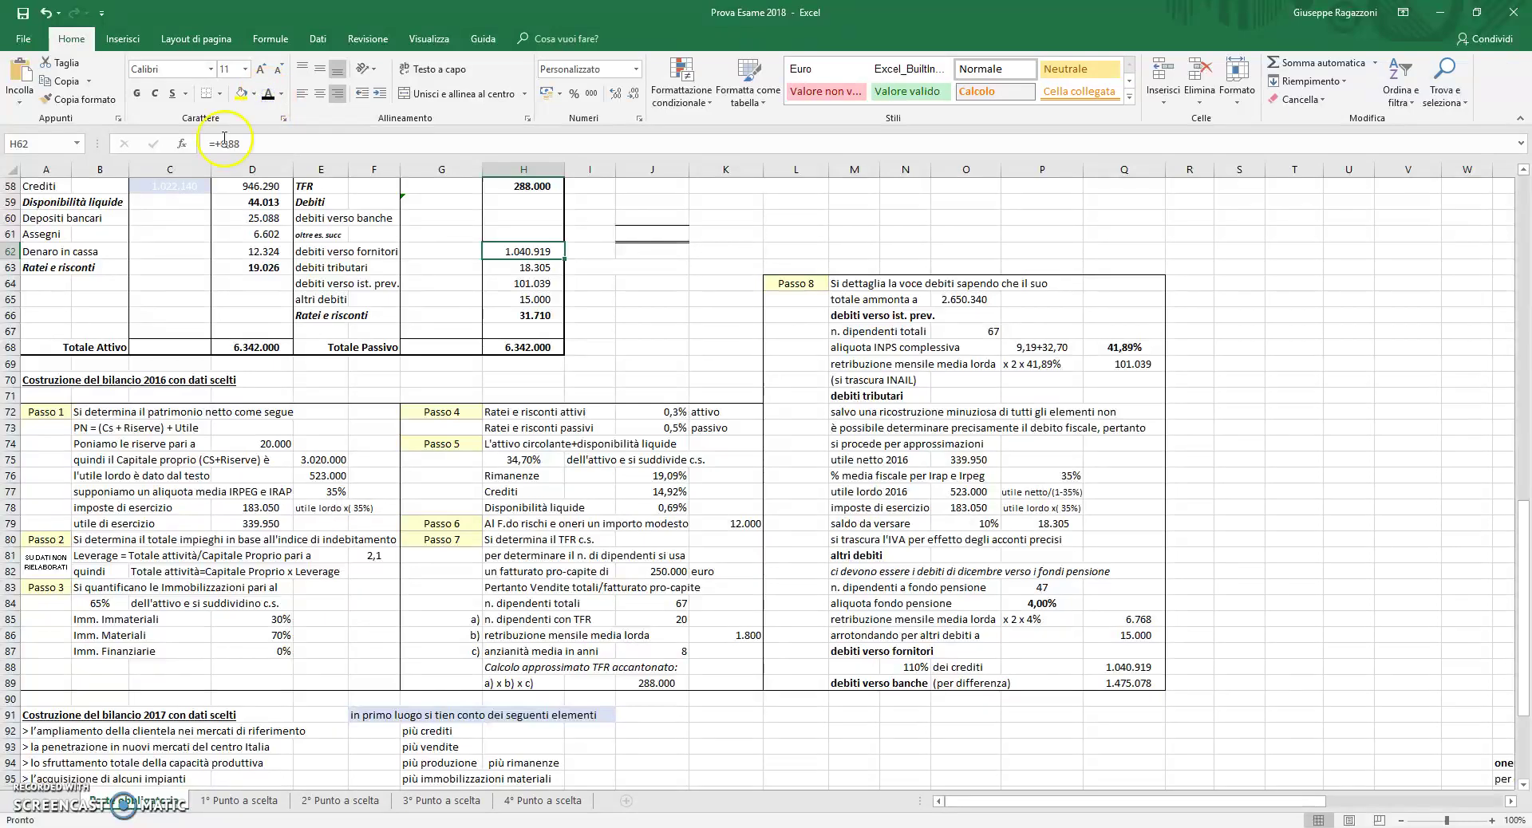
scroll(203, 215, "up", 1)
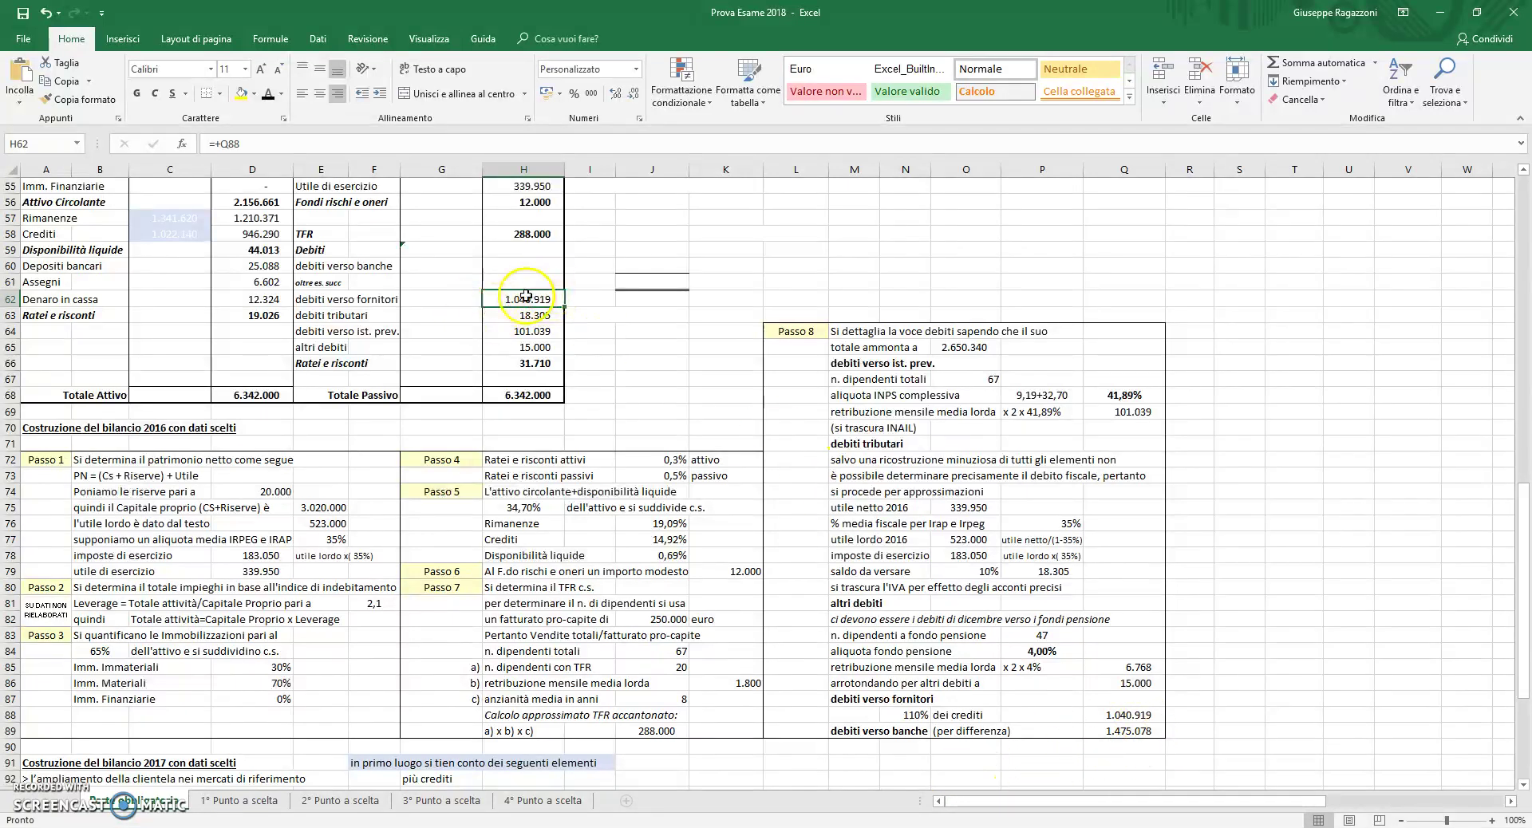
left_click(527, 268)
left_click(268, 93)
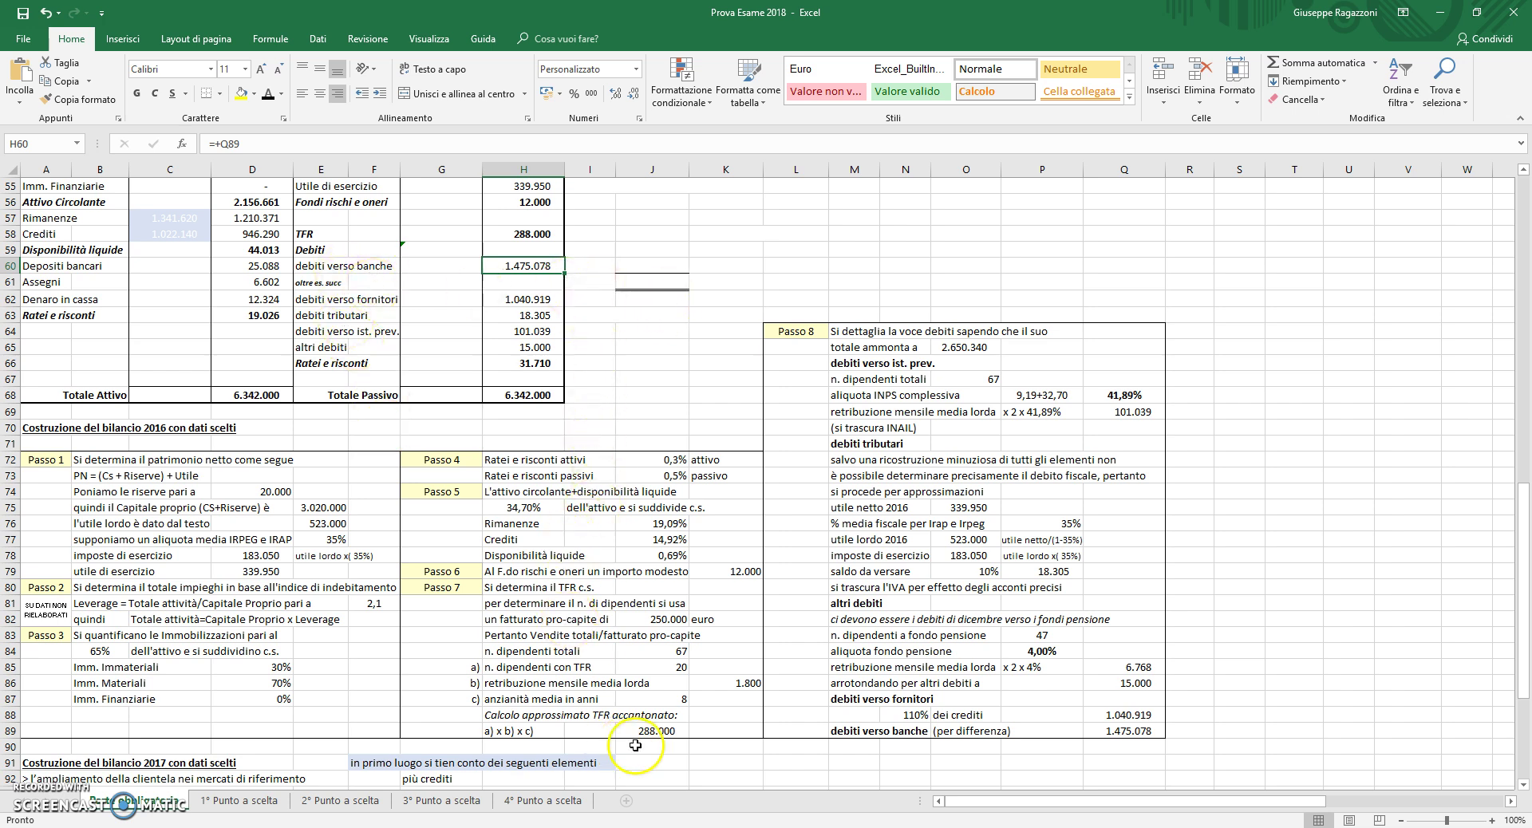
scroll(798, 726, "down", 2)
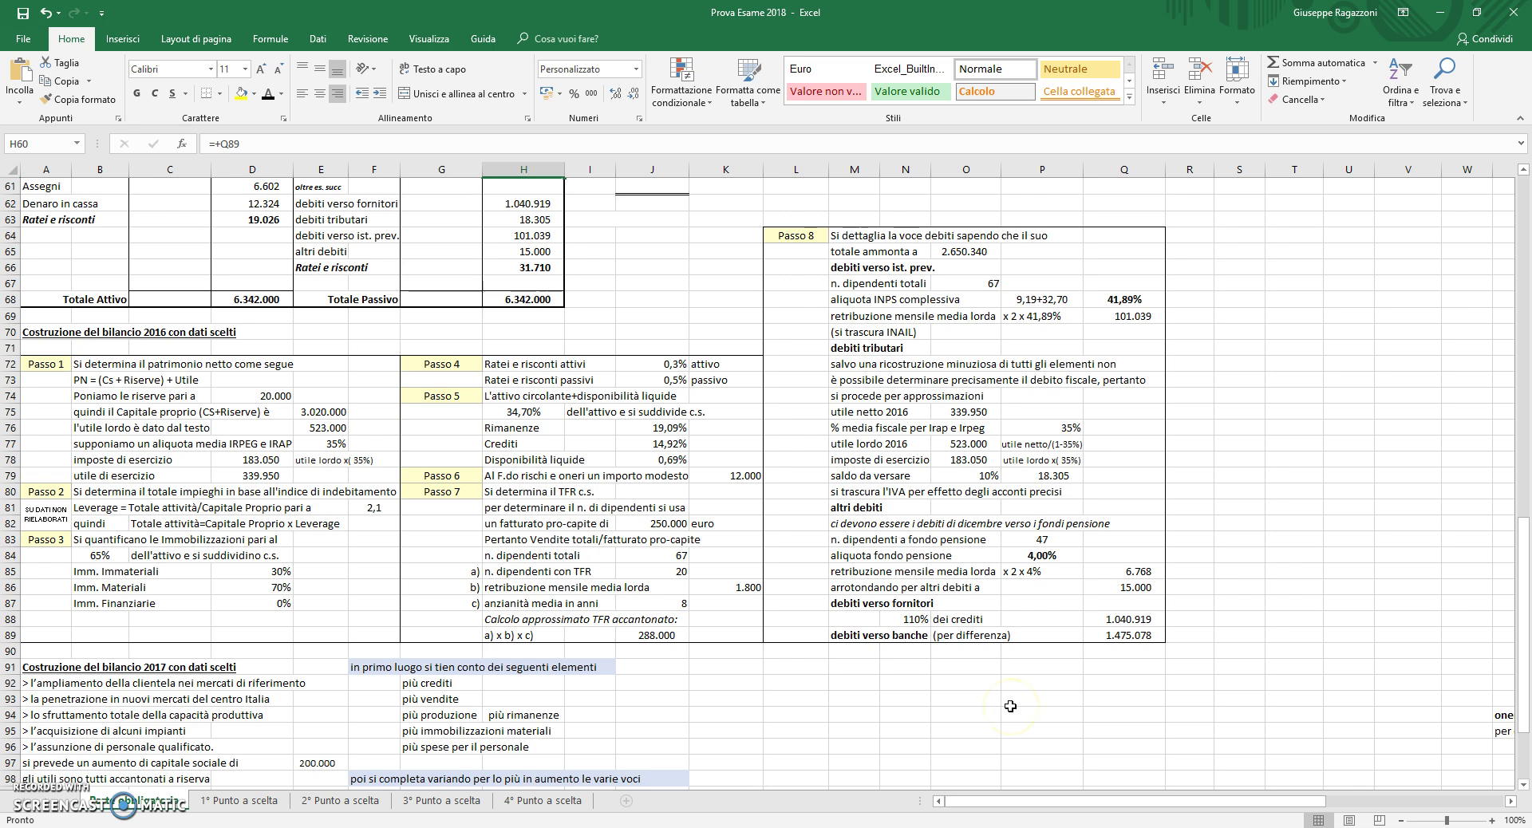
scroll(1010, 706, "down", 2)
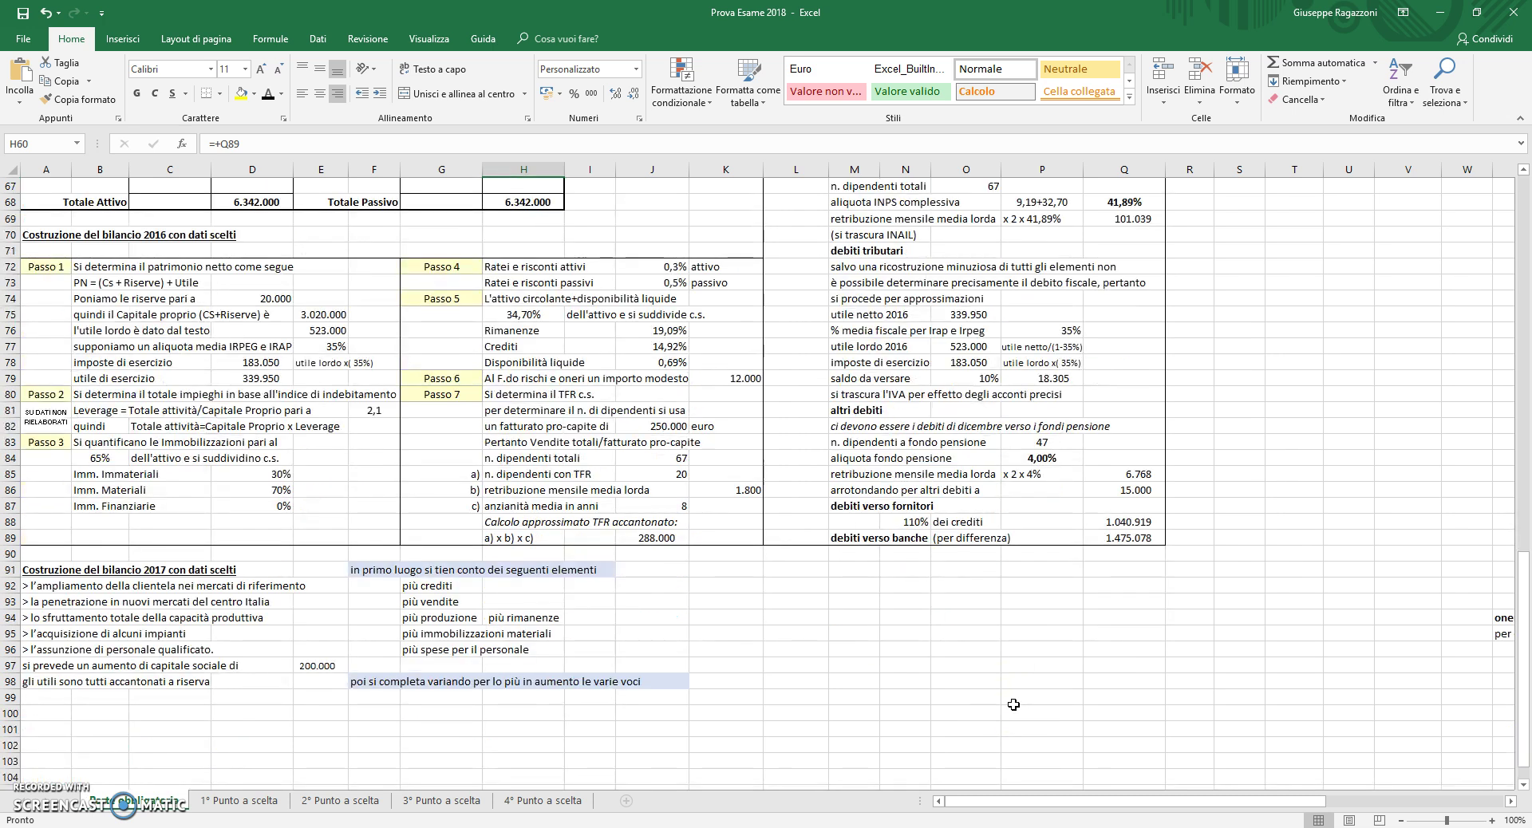
scroll(1058, 750, "up", 6)
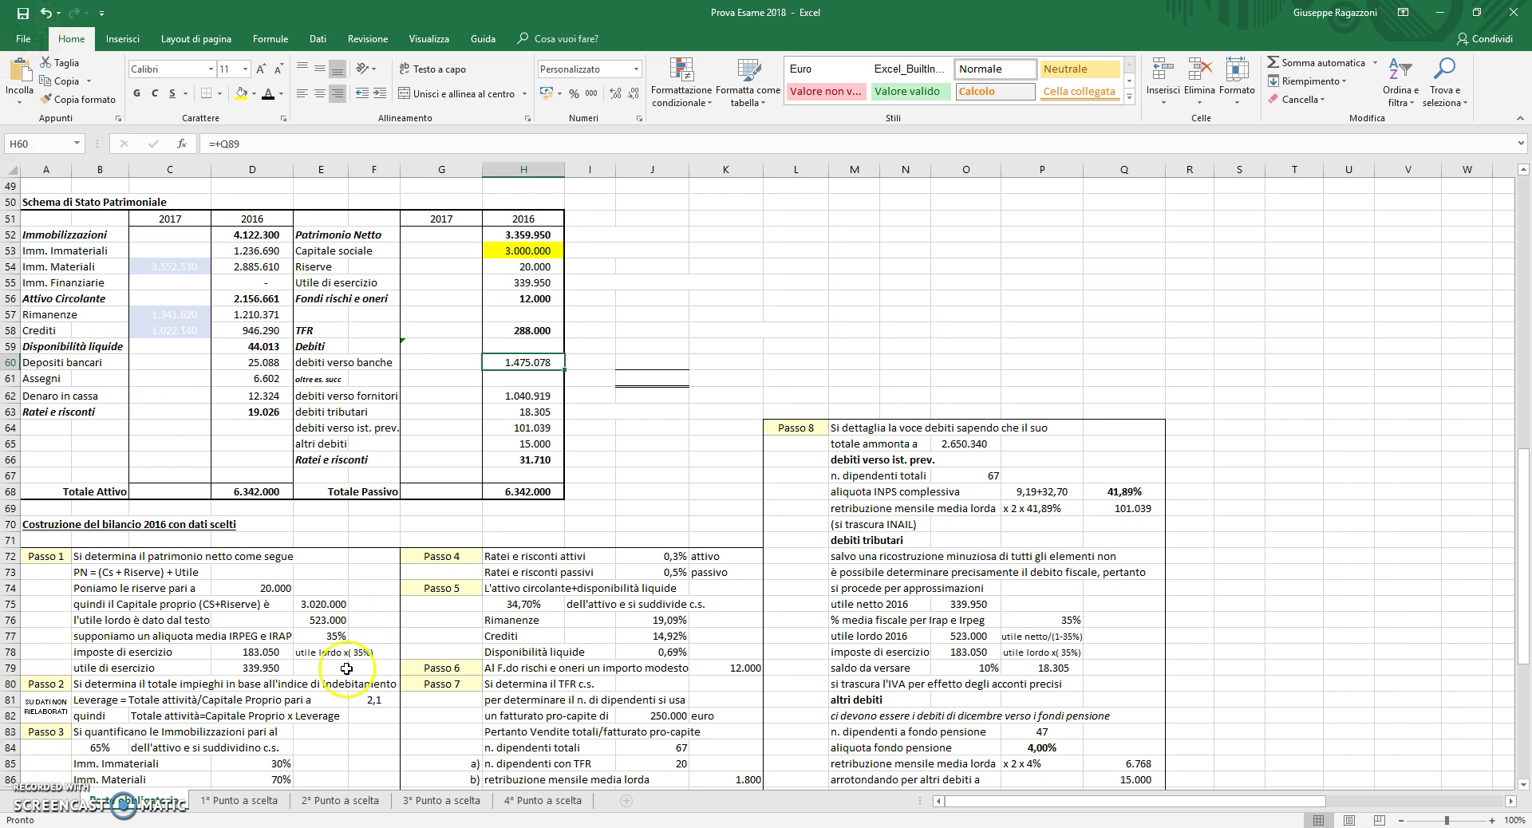
key("alt")
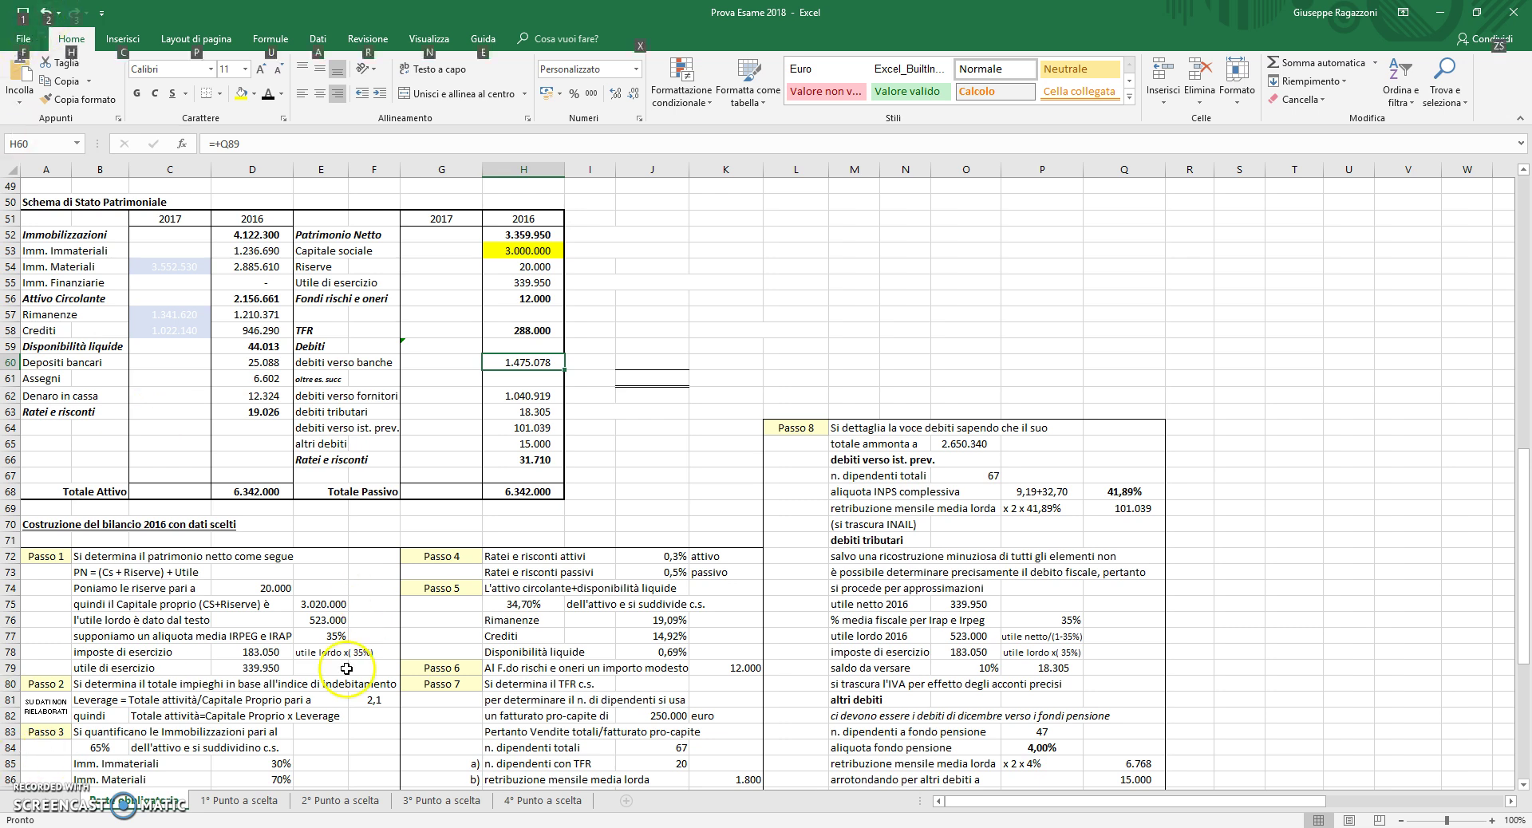